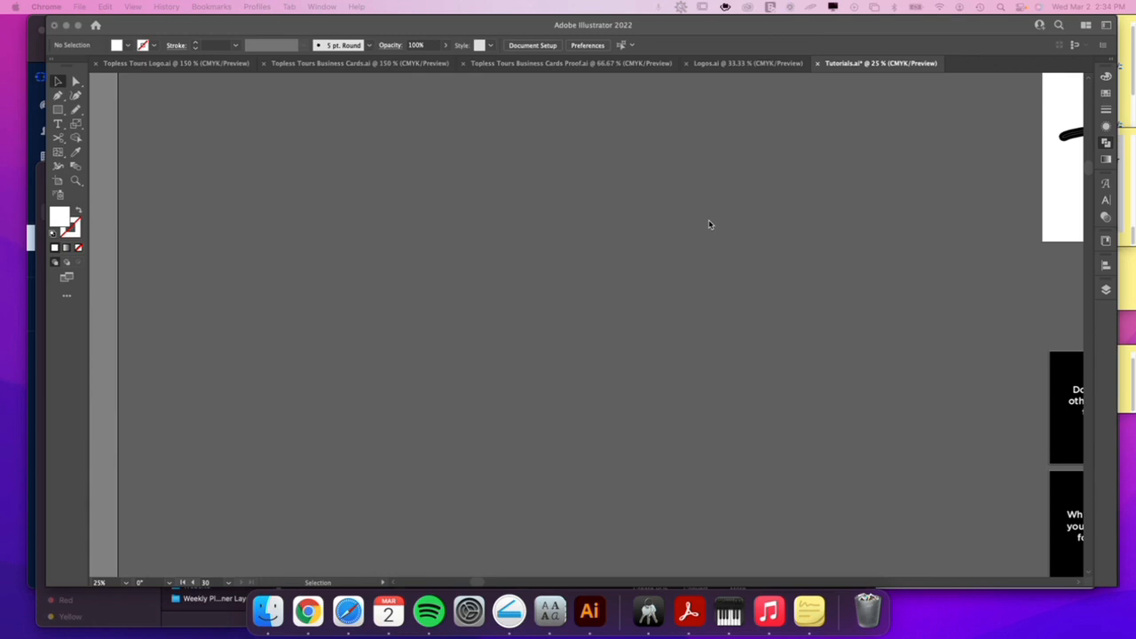
Add a new landscape artboard on the empty canvas beside the existing artboards and fit it in view.
{"action": "left_click", "coordinate": [126, 194]}
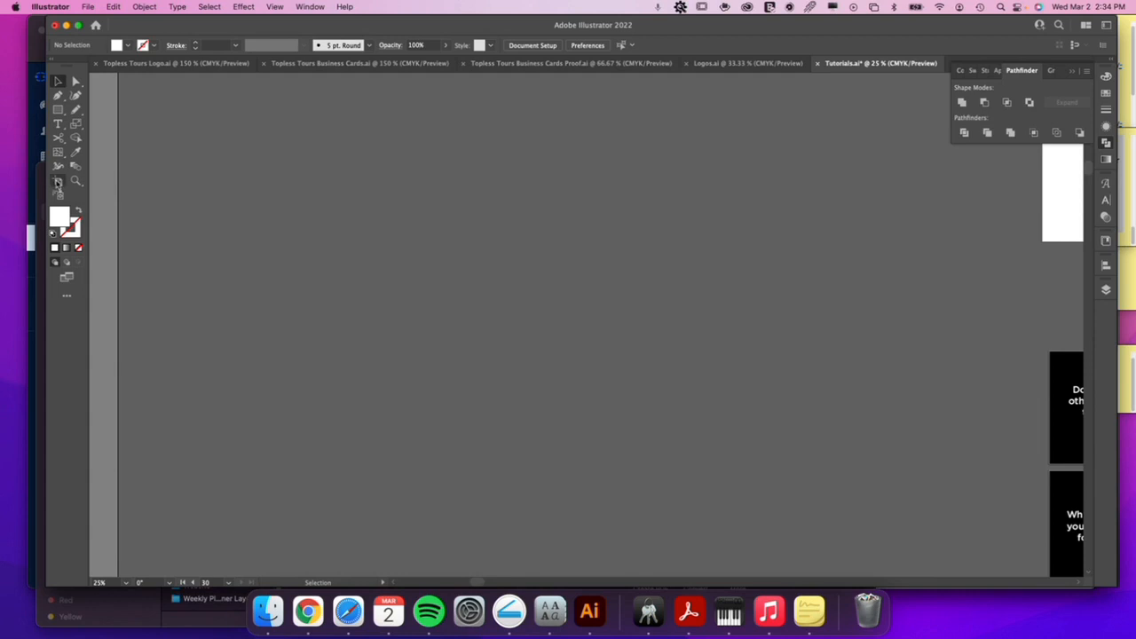
{"action": "left_click", "coordinate": [58, 180]}
{"action": "left_click_drag", "start_coordinate": [217, 108], "coordinate": [495, 301]}
{"action": "left_click_drag", "start_coordinate": [400, 183], "coordinate": [697, 378]}
{"action": "key", "text": "z"}
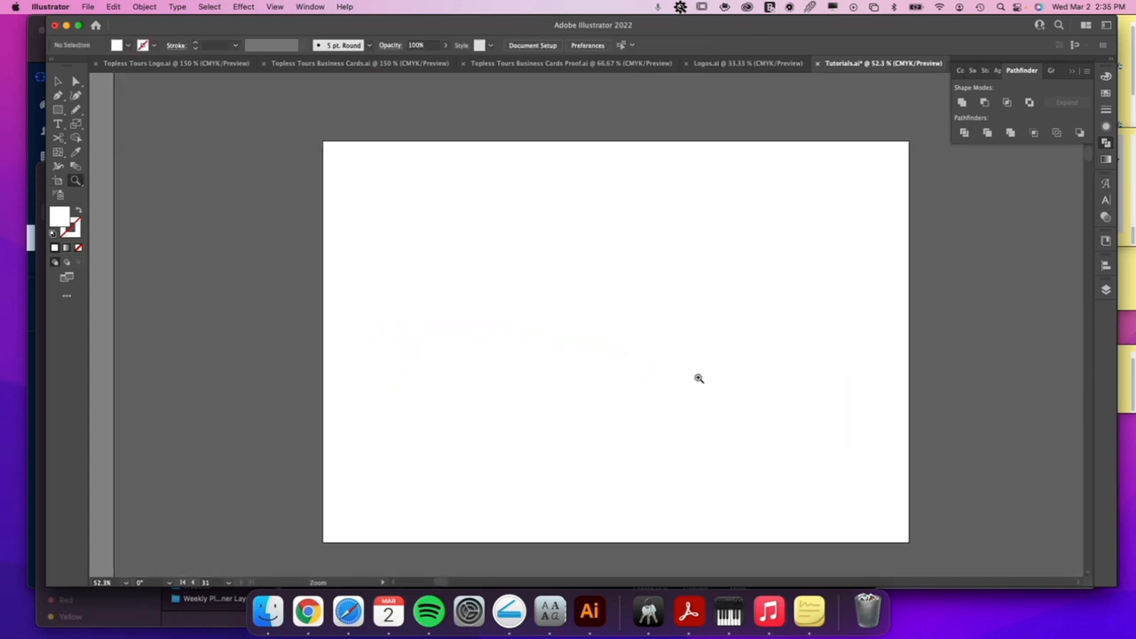
{"action": "left_click", "coordinate": [1072, 71]}
Draw an upright rectangle about 3.45 in wide and 5.28 in high on the new artboard and fill it with 31% cyan.
{"action": "left_click", "coordinate": [57, 108]}
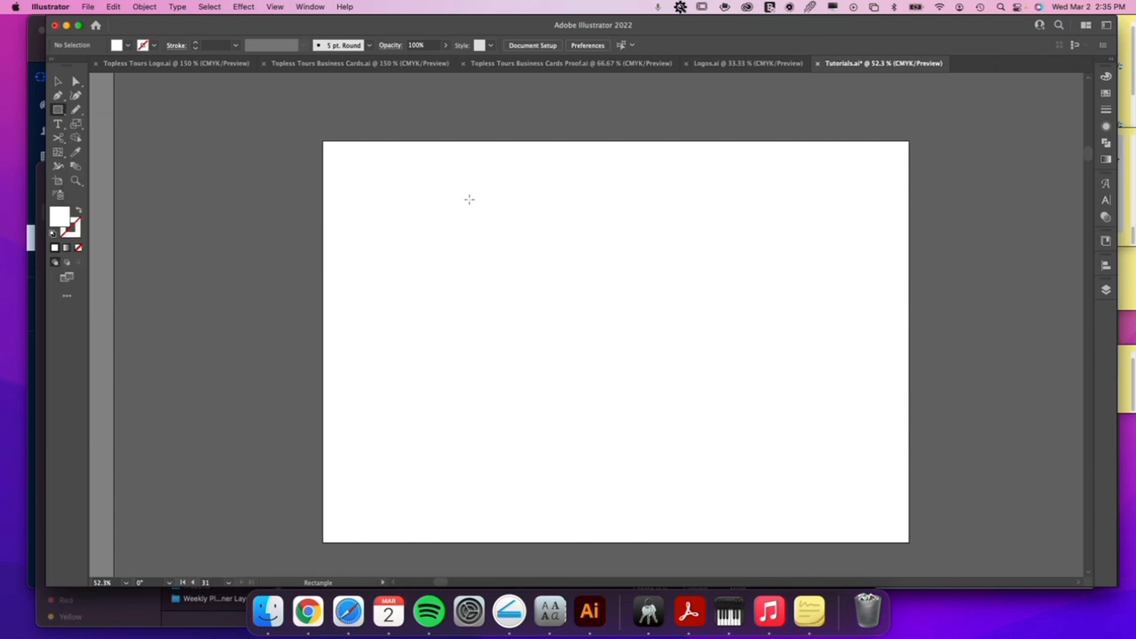
{"action": "mouse_move", "coordinate": [474, 187]}
{"action": "left_mouse_down"}
{"action": "mouse_move", "coordinate": [535, 381]}
{"action": "mouse_move", "coordinate": [611, 396]}
{"action": "left_mouse_up"}
{"action": "key", "text": "v"}
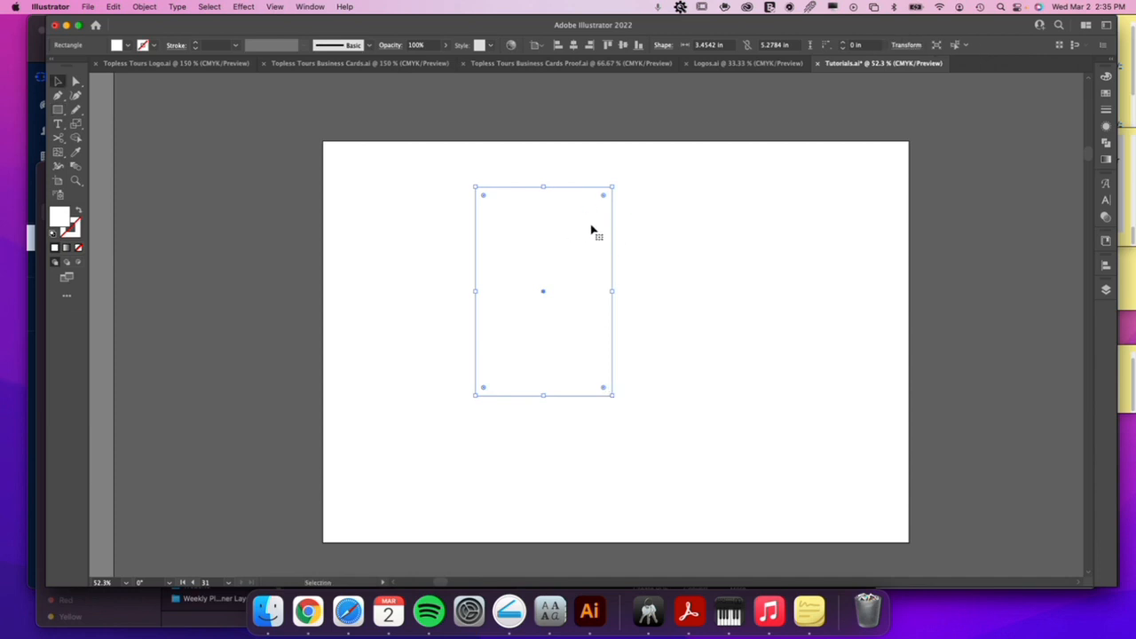
{"action": "left_click", "coordinate": [1106, 76]}
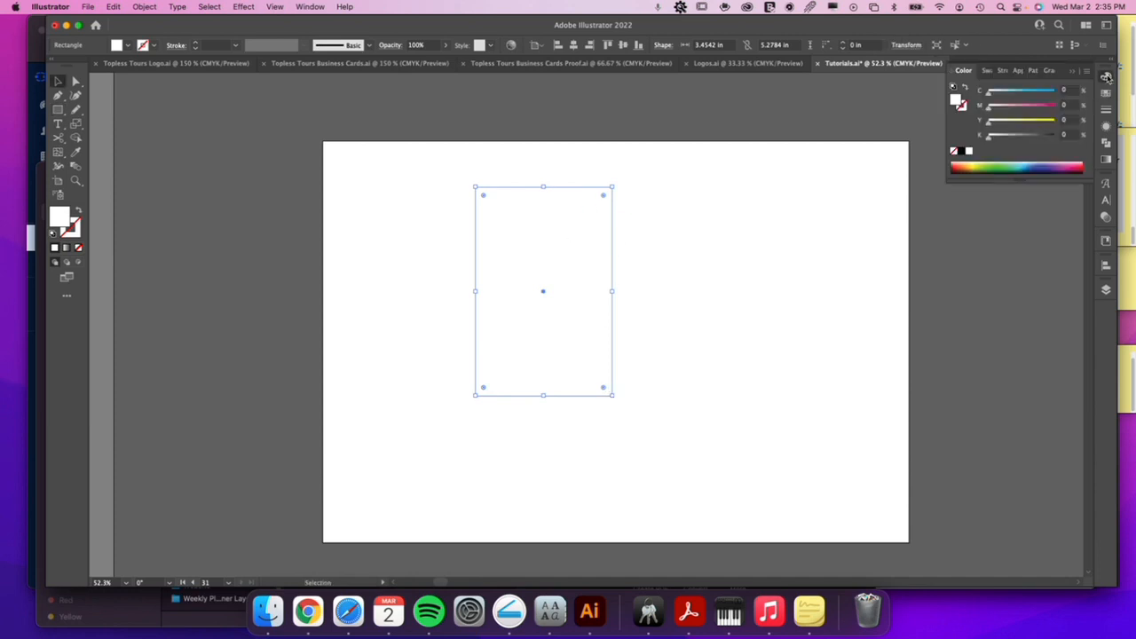
{"action": "left_click_drag", "start_coordinate": [990, 94], "coordinate": [1009, 94]}
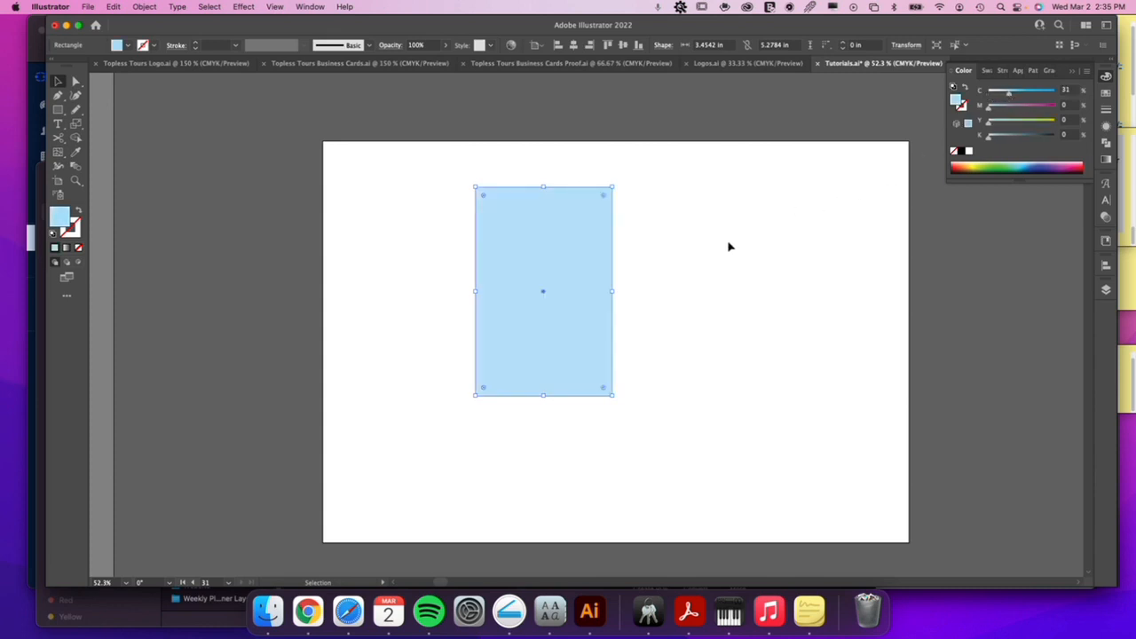
{"action": "left_click", "coordinate": [641, 247]}
Try duplicating the rectangle with an offset to the lower right, and undo the copy.
{"action": "left_click", "coordinate": [577, 262]}
{"action": "key", "text": "a"}
{"action": "key", "text": "v"}
{"action": "left_click", "coordinate": [681, 265]}
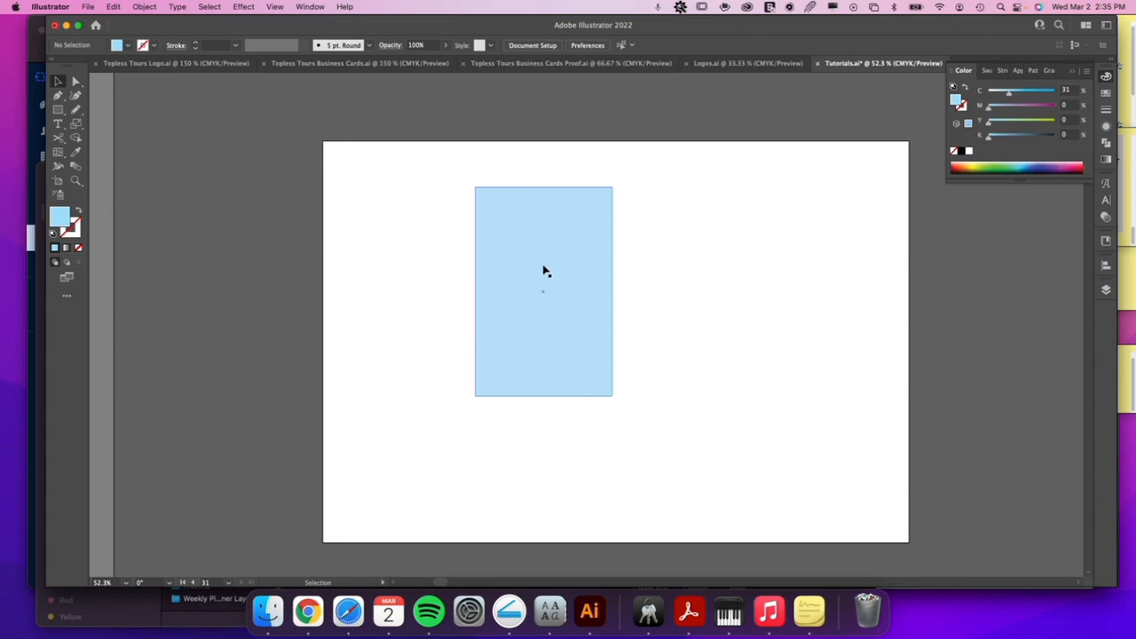
{"action": "left_click_drag", "start_coordinate": [540, 233], "coordinate": [656, 265]}
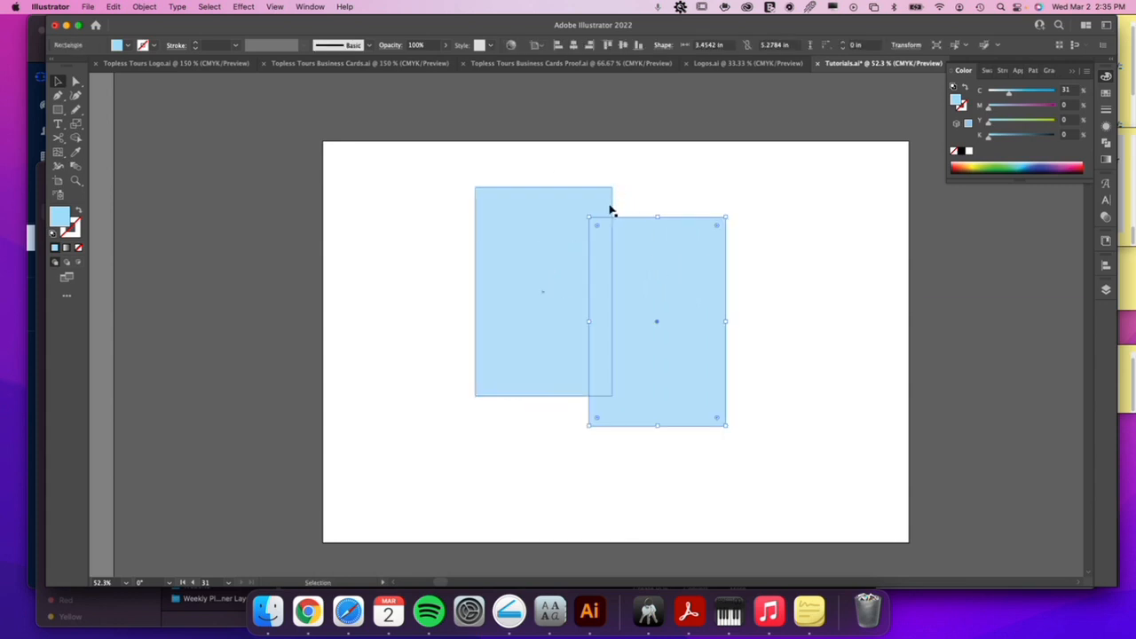
{"action": "key", "text": "super+z"}
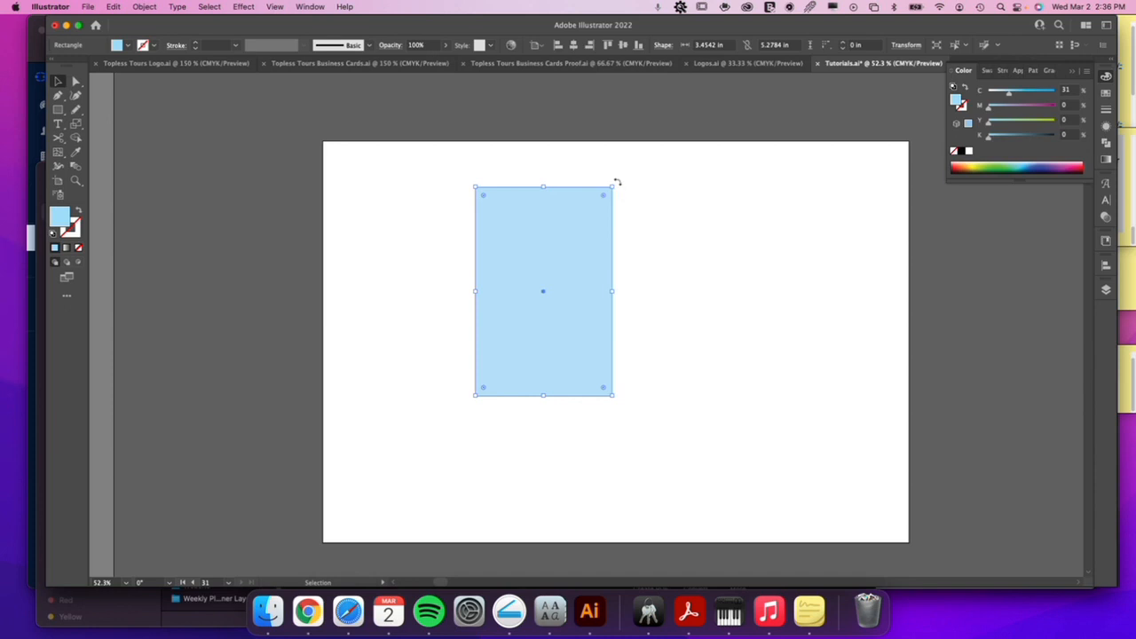
Create a copy of the blue rectangle rotated 270° about its centre so the two form a cross.
{"action": "left_click_drag", "start_coordinate": [617, 182], "coordinate": [641, 334]}
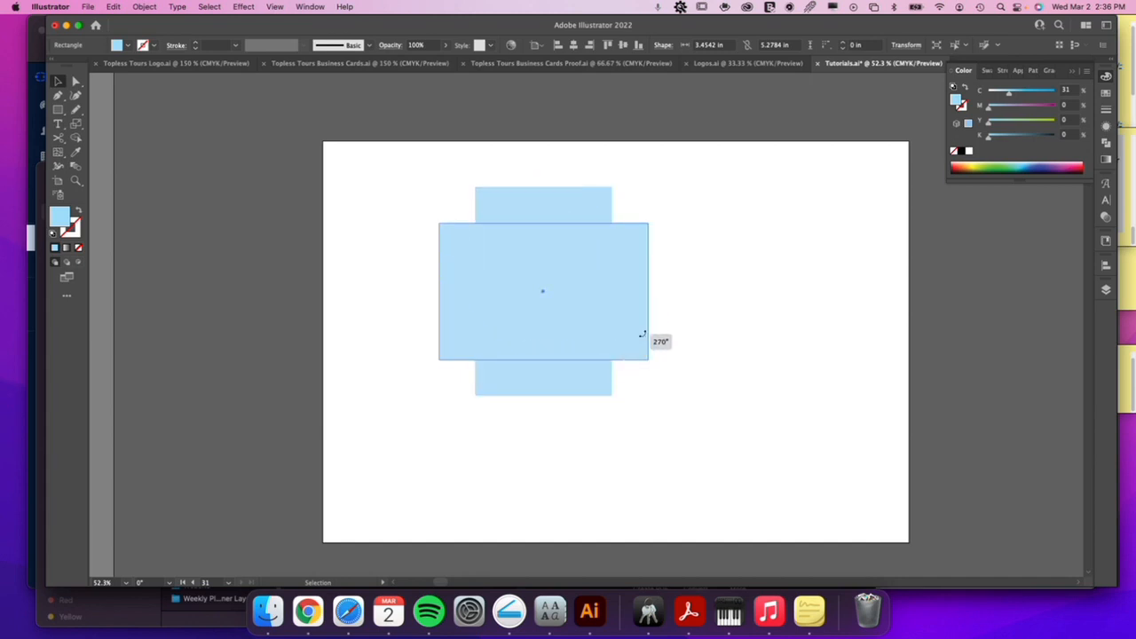
{"action": "left_click_drag", "start_coordinate": [642, 333], "coordinate": [638, 327]}
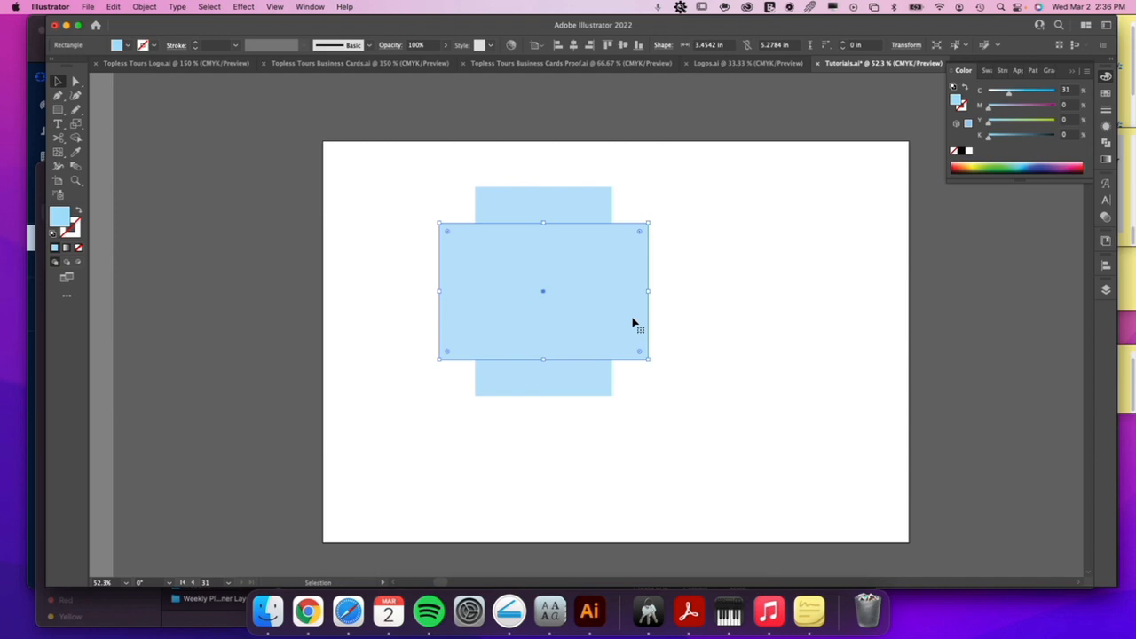
{"action": "left_click", "coordinate": [693, 248]}
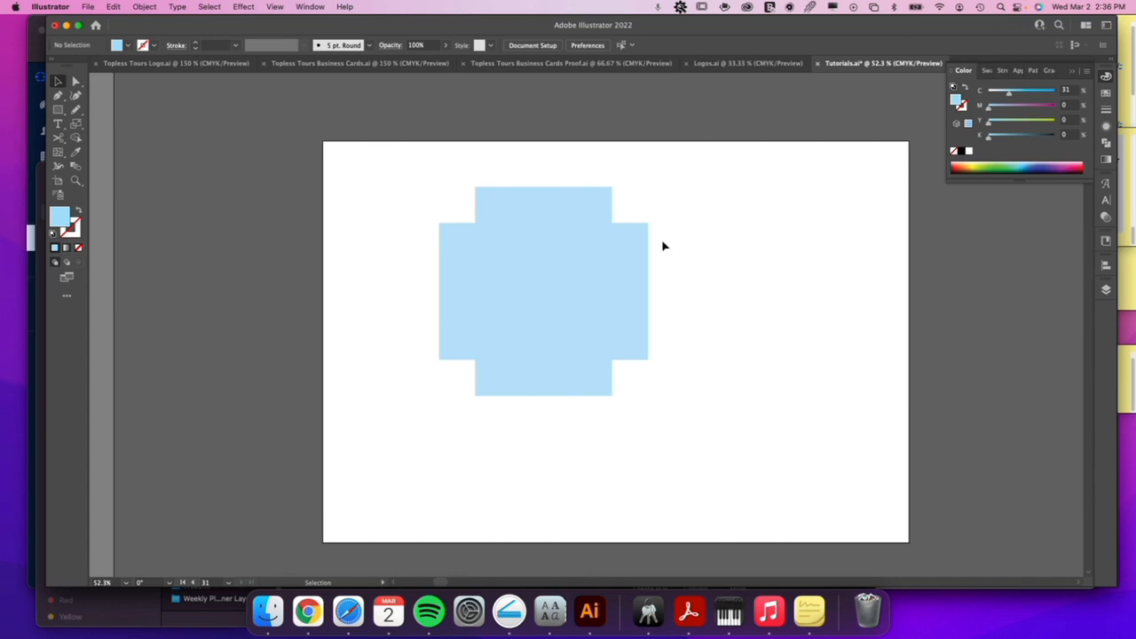
Select both rectangles, set the upright one as the key object for alignment, and show the Align options.
{"action": "left_click_drag", "start_coordinate": [646, 176], "coordinate": [529, 279]}
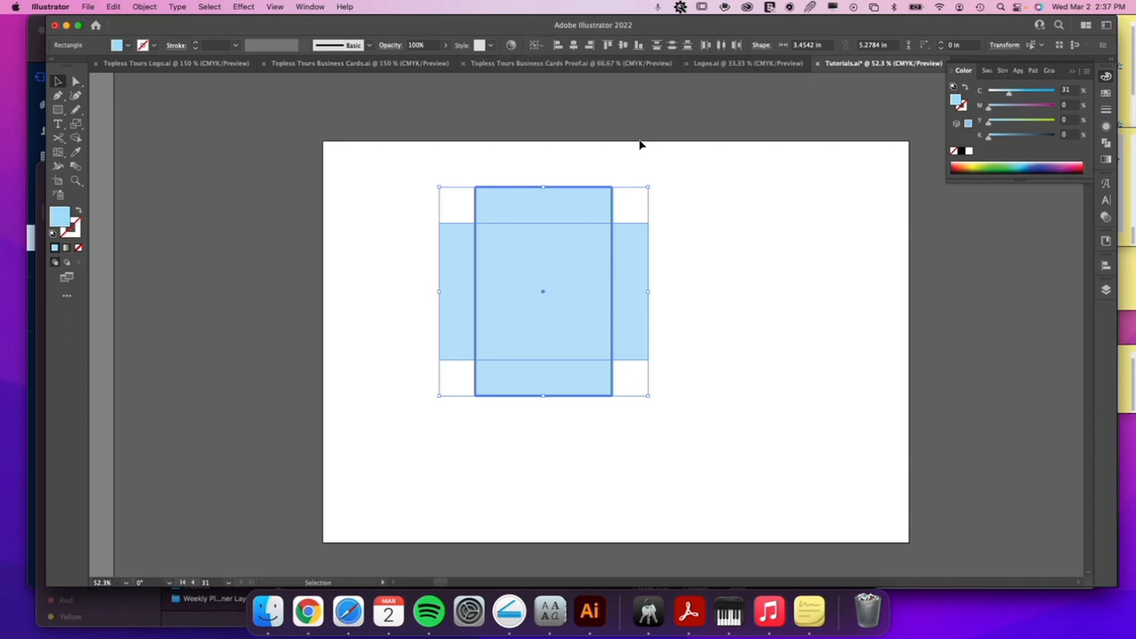
{"action": "left_click", "coordinate": [580, 209]}
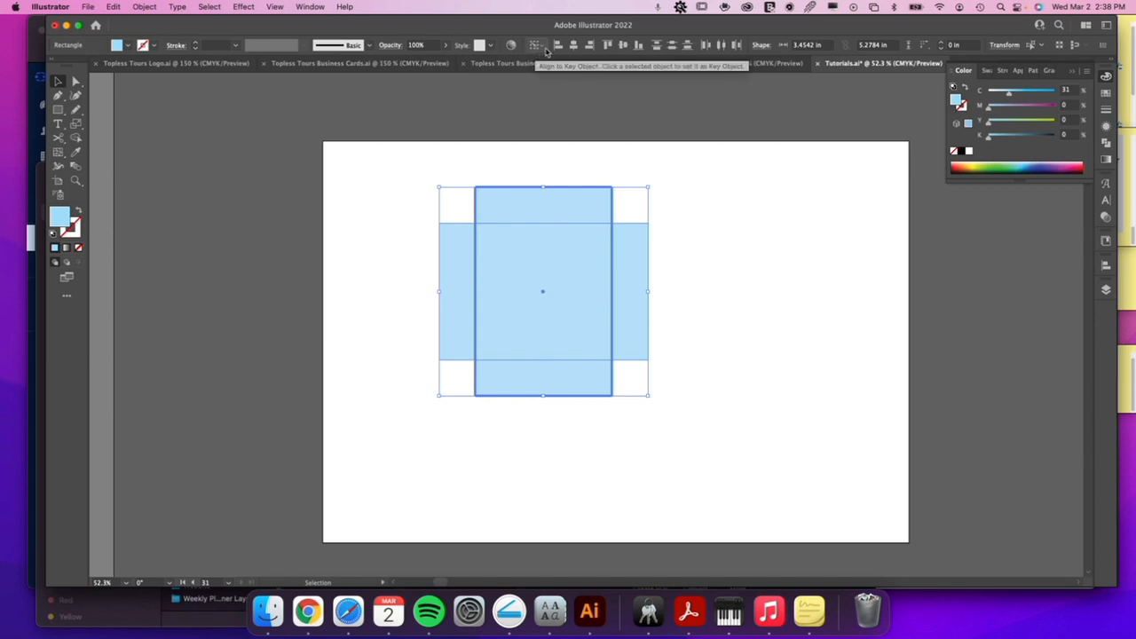
{"action": "left_click", "coordinate": [536, 47]}
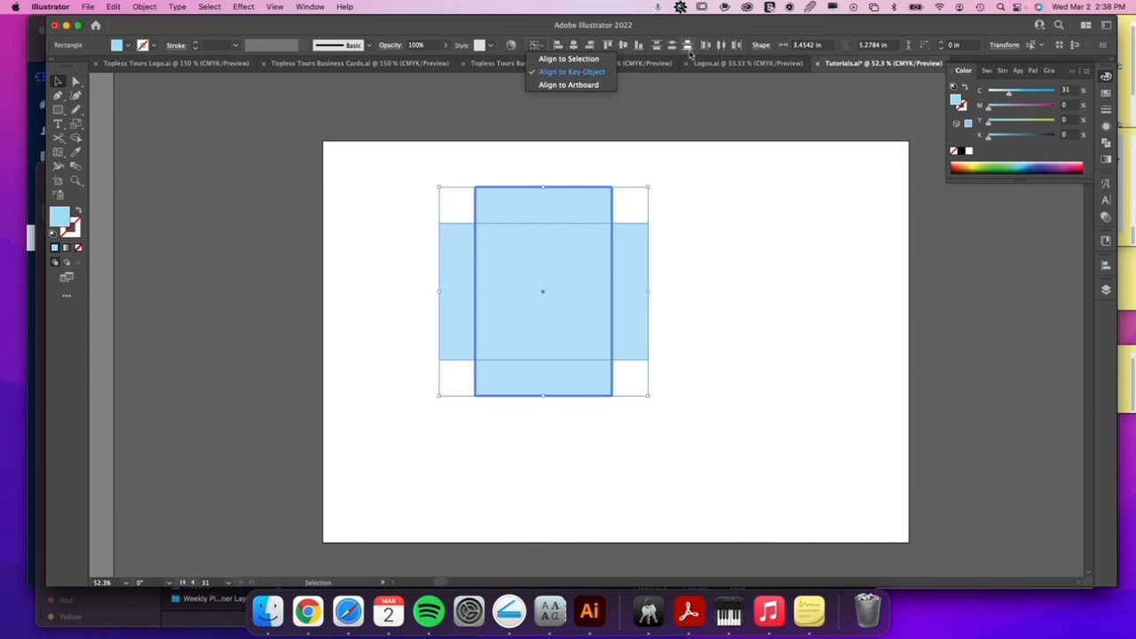
{"action": "left_click", "coordinate": [312, 7]}
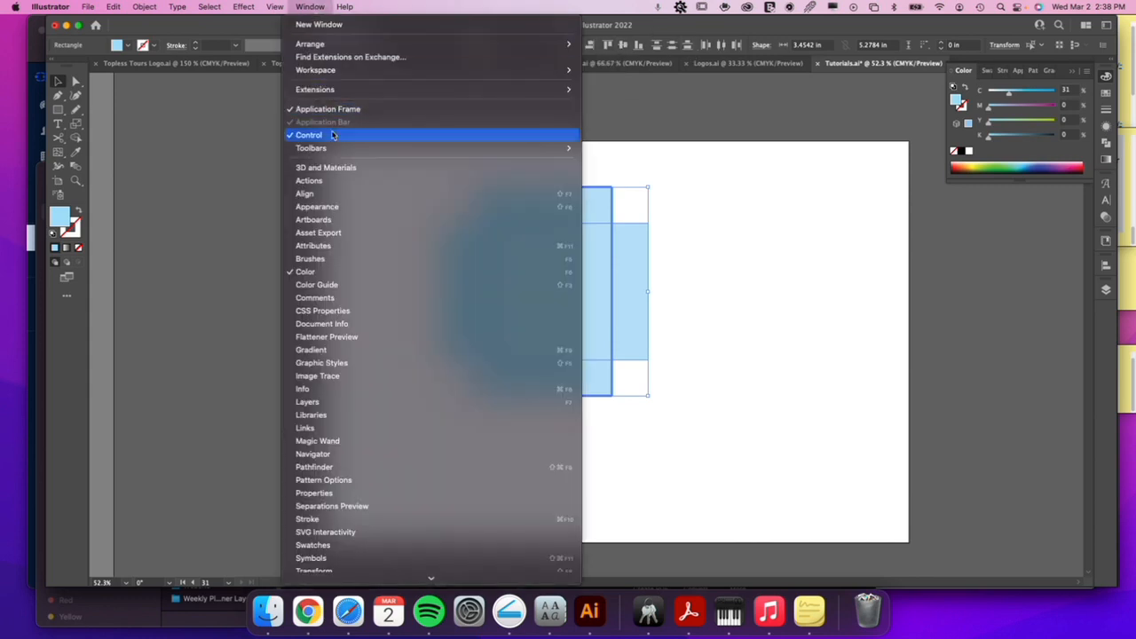
{"action": "left_click", "coordinate": [306, 194]}
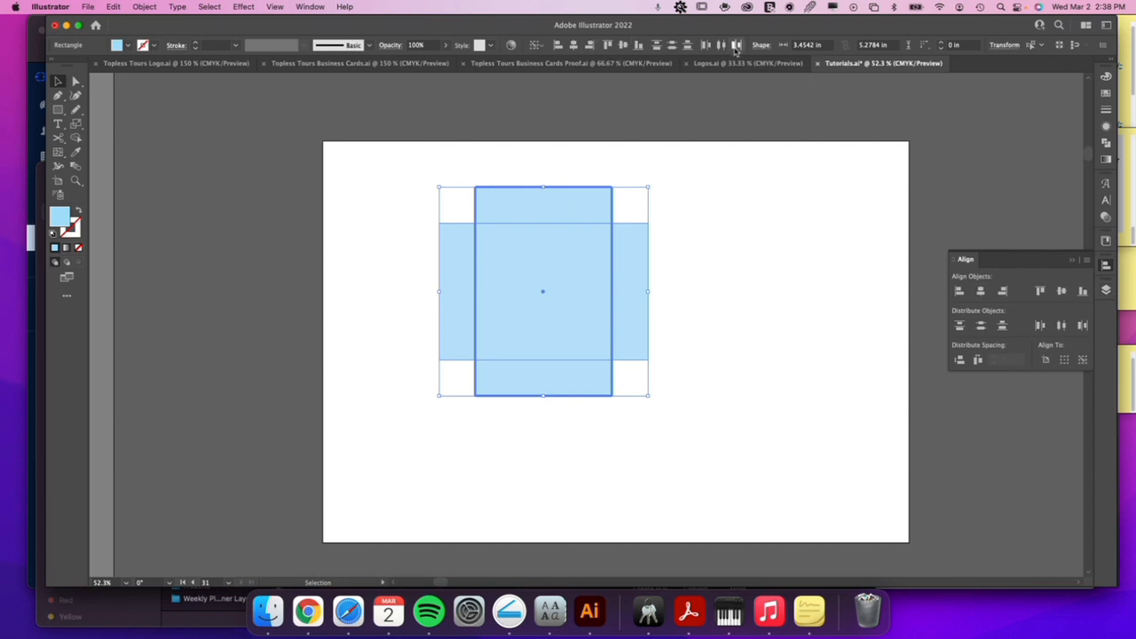
Align the horizontal rectangle to the left and bottom edges of the upright rectangle.
{"action": "left_click", "coordinate": [559, 48]}
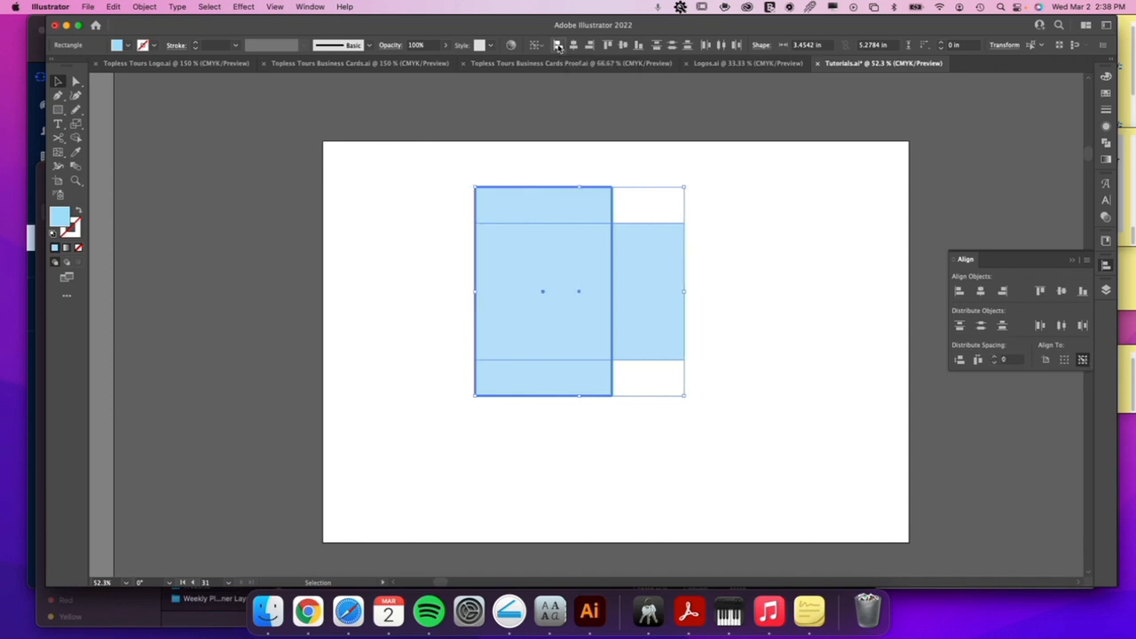
{"action": "left_click", "coordinate": [639, 46]}
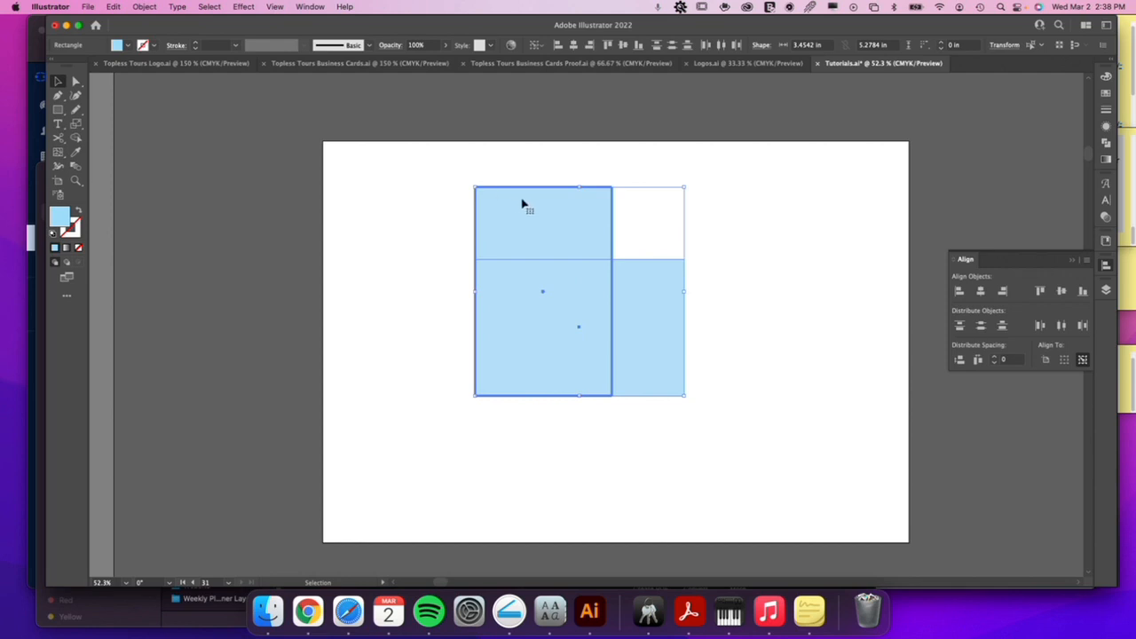
{"action": "left_click", "coordinate": [704, 184]}
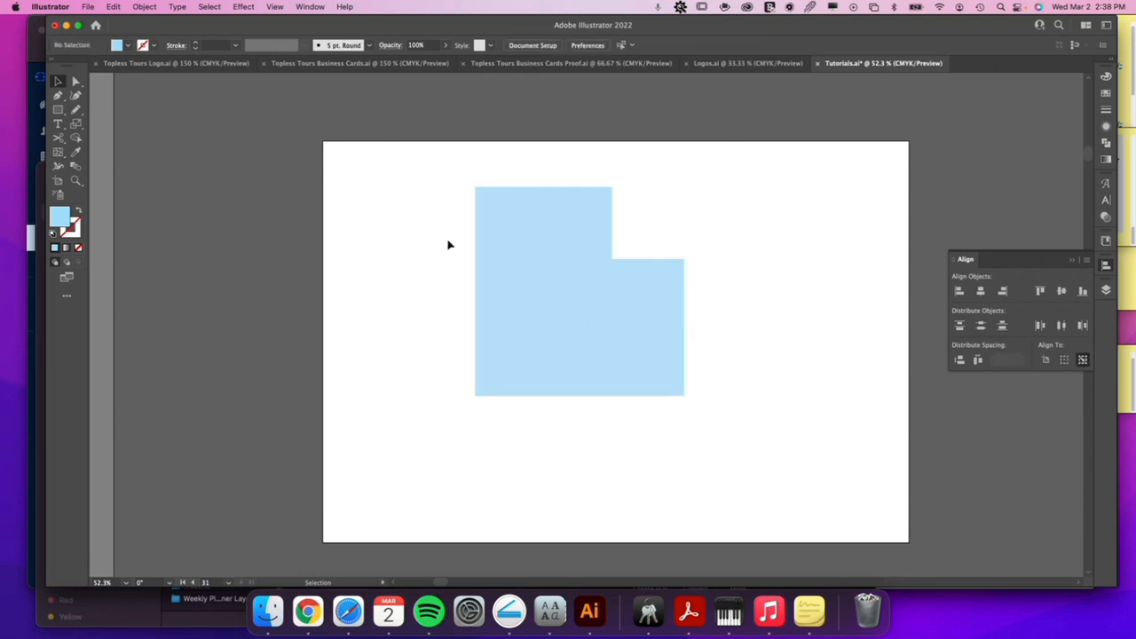
Try rounding all four corners of the upright rectangle to 1.7271 in, and undo the rounding.
{"action": "left_click", "coordinate": [572, 220]}
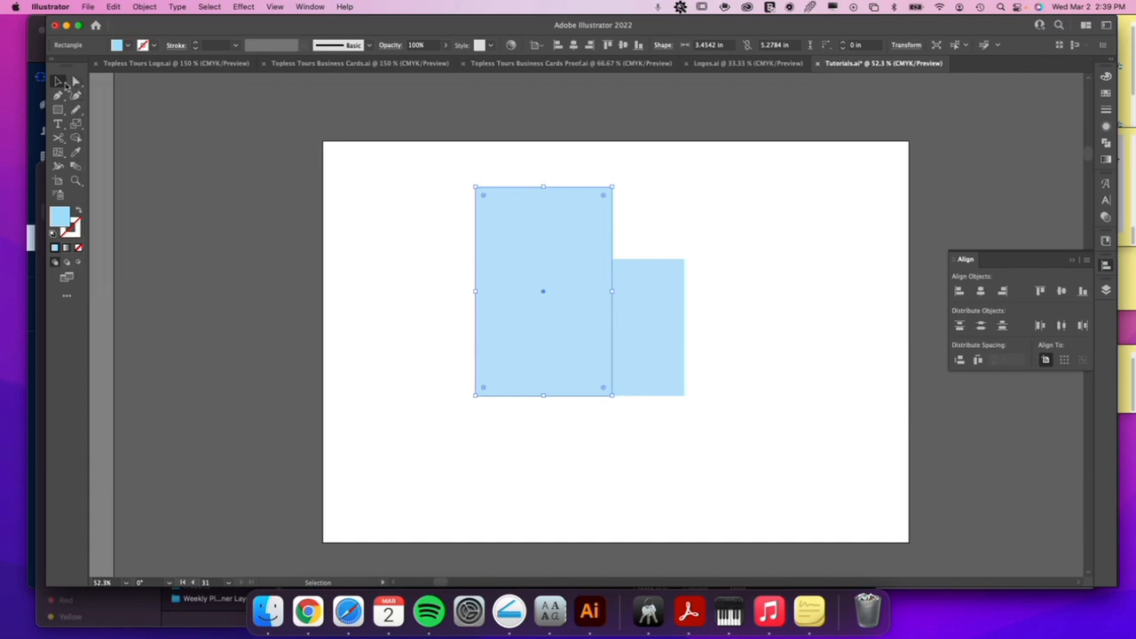
{"action": "key", "text": "a"}
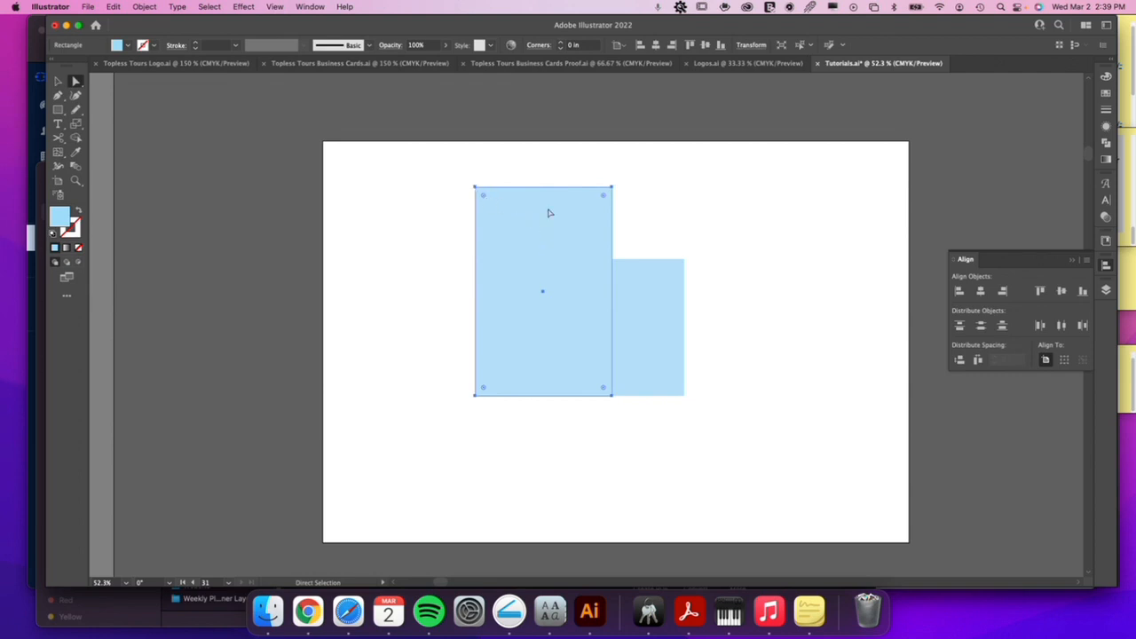
{"action": "left_click", "coordinate": [603, 196]}
{"action": "left_click_drag", "start_coordinate": [604, 199], "coordinate": [557, 237]}
{"action": "left_click", "coordinate": [552, 215]}
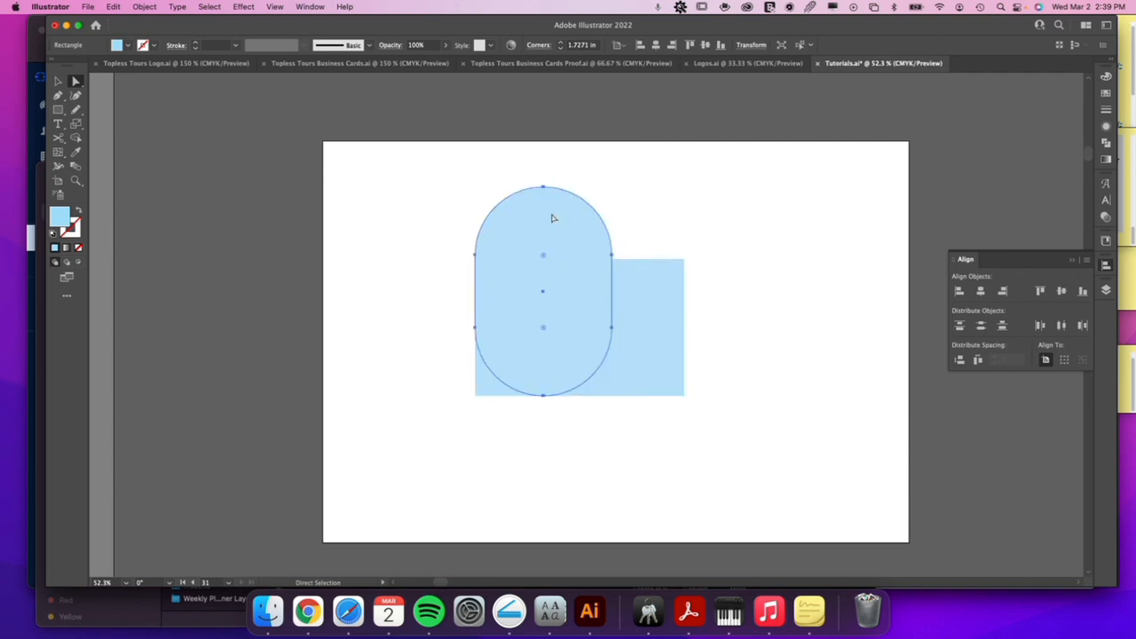
{"action": "key", "text": "super+z"}
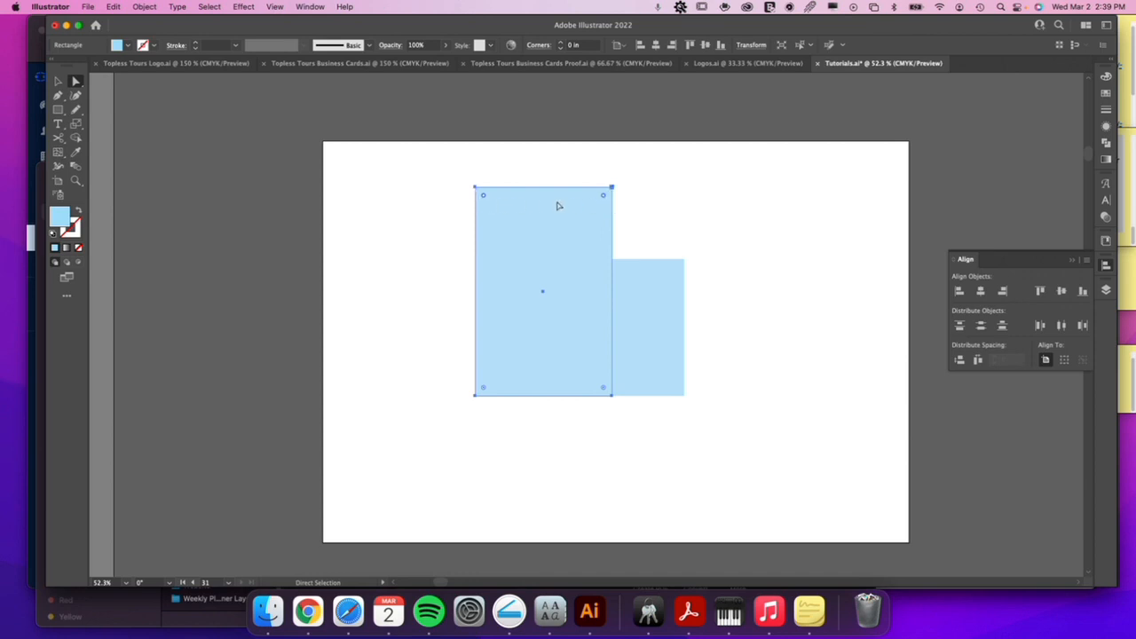
Round the upright rectangle's two top corners and the horizontal rectangle's two right corners to 1.7271 in.
{"action": "left_click_drag", "start_coordinate": [603, 198], "coordinate": [548, 273]}
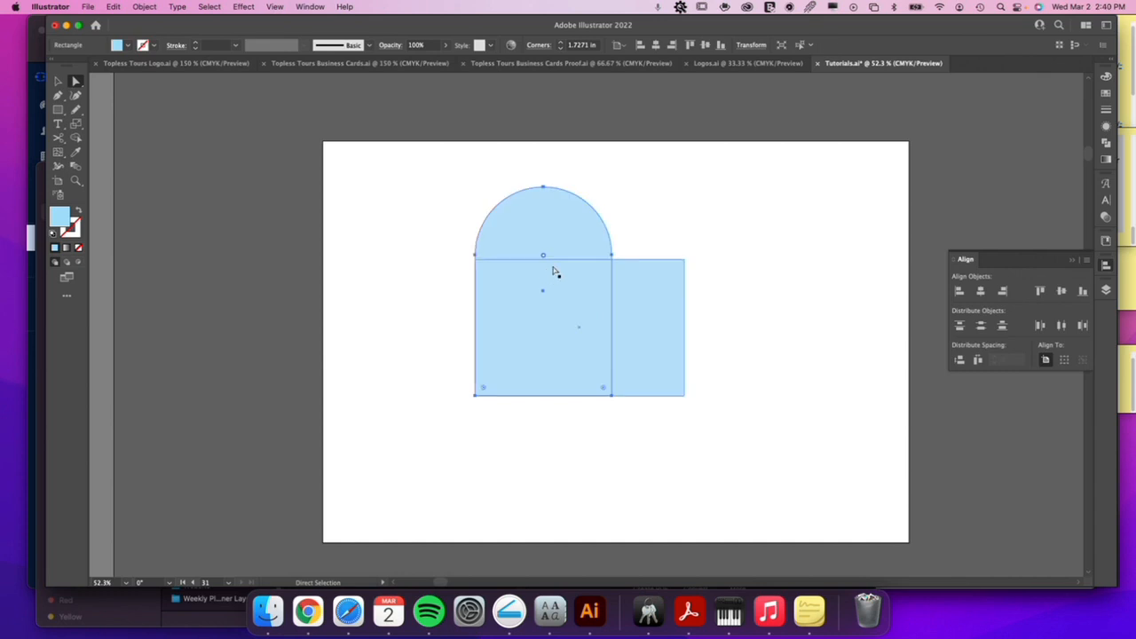
{"action": "left_click", "coordinate": [669, 304]}
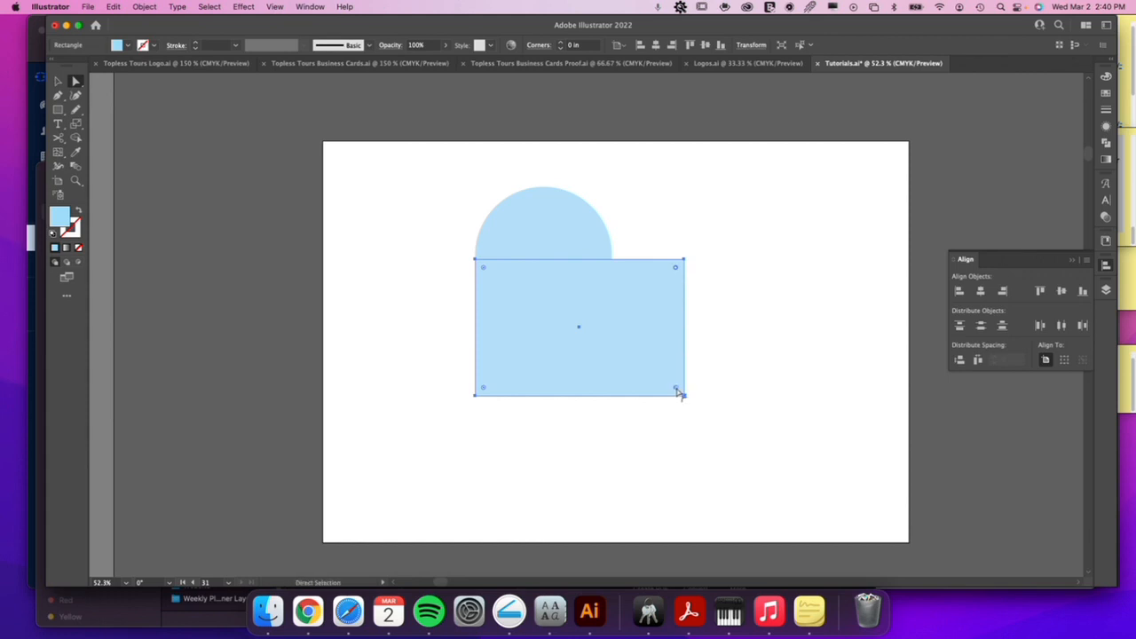
{"action": "left_click_drag", "start_coordinate": [679, 392], "coordinate": [497, 373]}
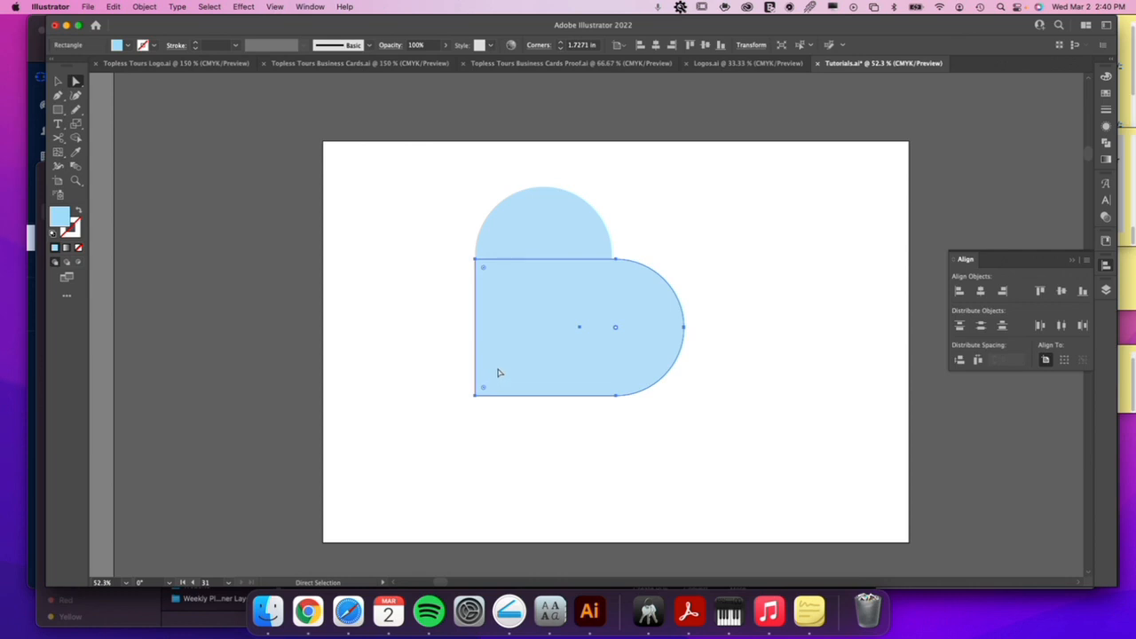
Rotate both rounded shapes together 45° counterclockwise so they form an upright heart.
{"action": "key", "text": "v"}
{"action": "left_click", "coordinate": [681, 202]}
{"action": "left_click_drag", "start_coordinate": [711, 212], "coordinate": [513, 316]}
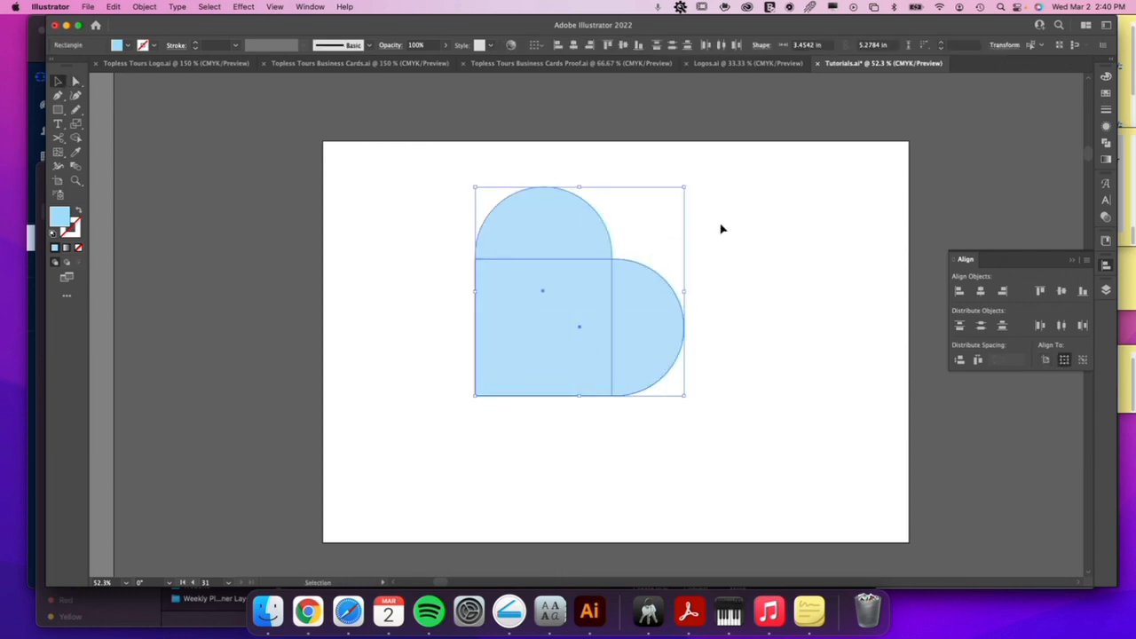
{"action": "left_click_drag", "start_coordinate": [689, 180], "coordinate": [583, 165]}
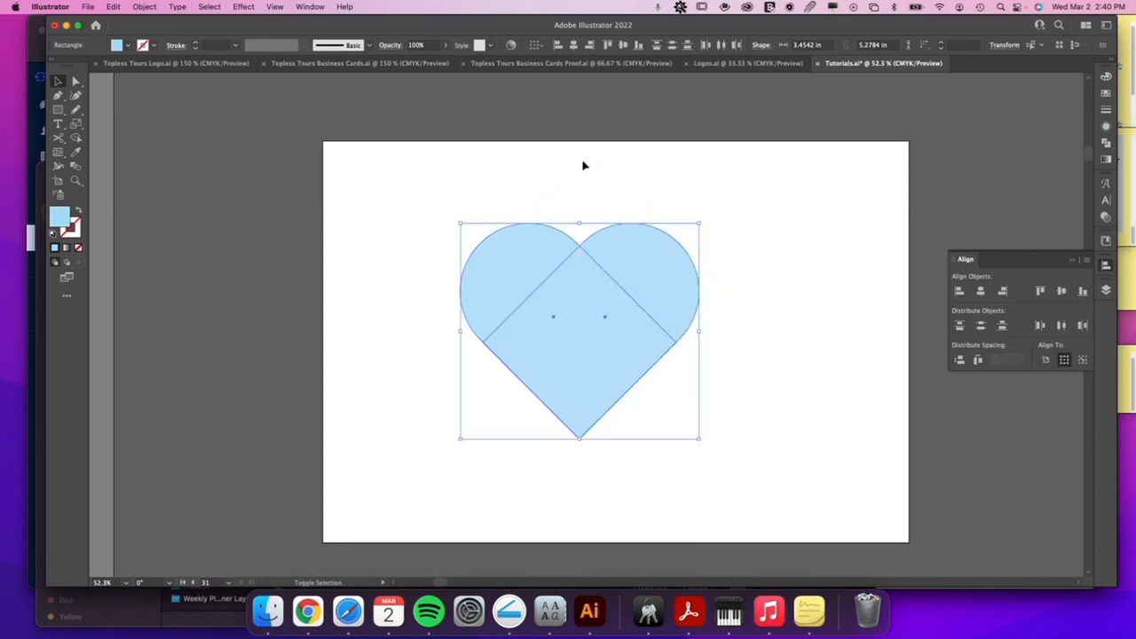
{"action": "left_click", "coordinate": [789, 231]}
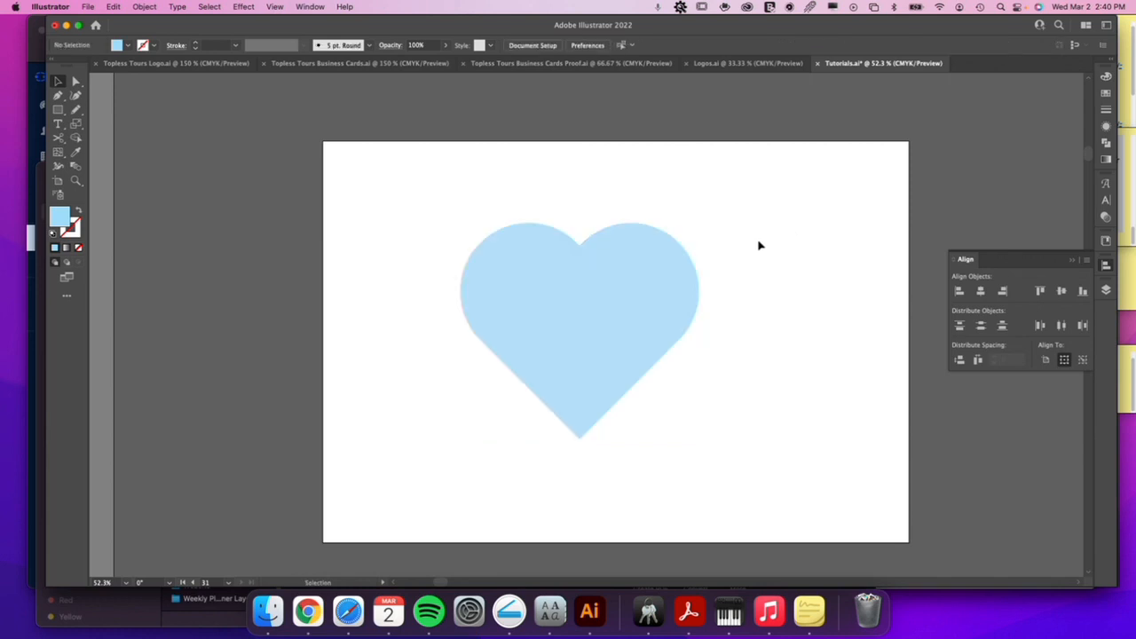
Apply the magenta "CutCont..." library colour as the stroke of both heart shapes.
{"action": "left_click_drag", "start_coordinate": [756, 232], "coordinate": [548, 325]}
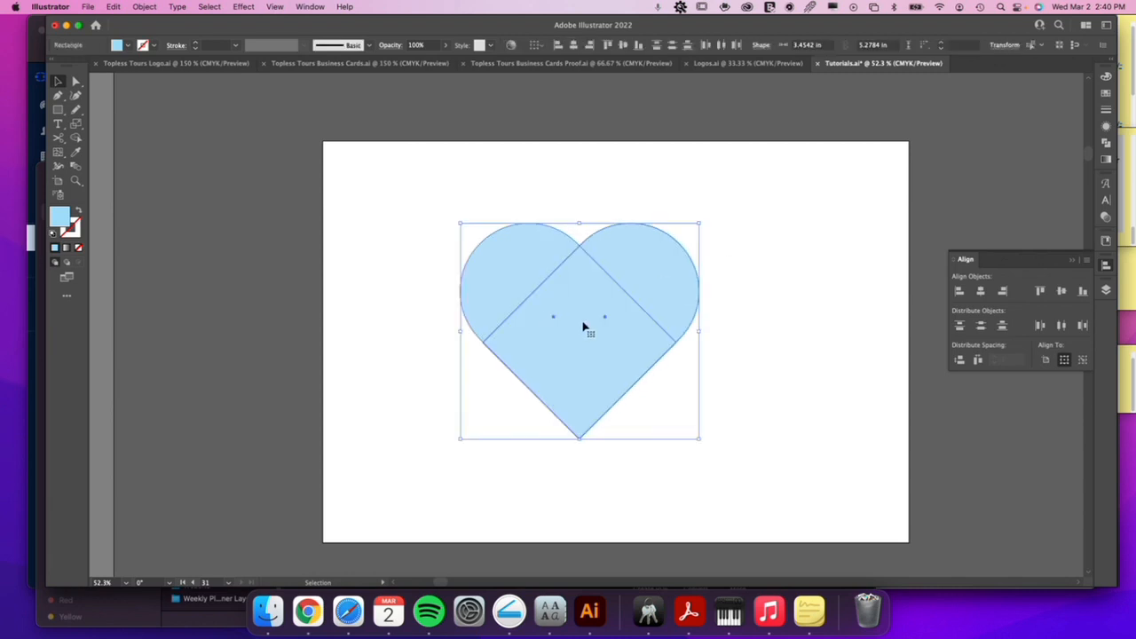
{"action": "left_click", "coordinate": [71, 232]}
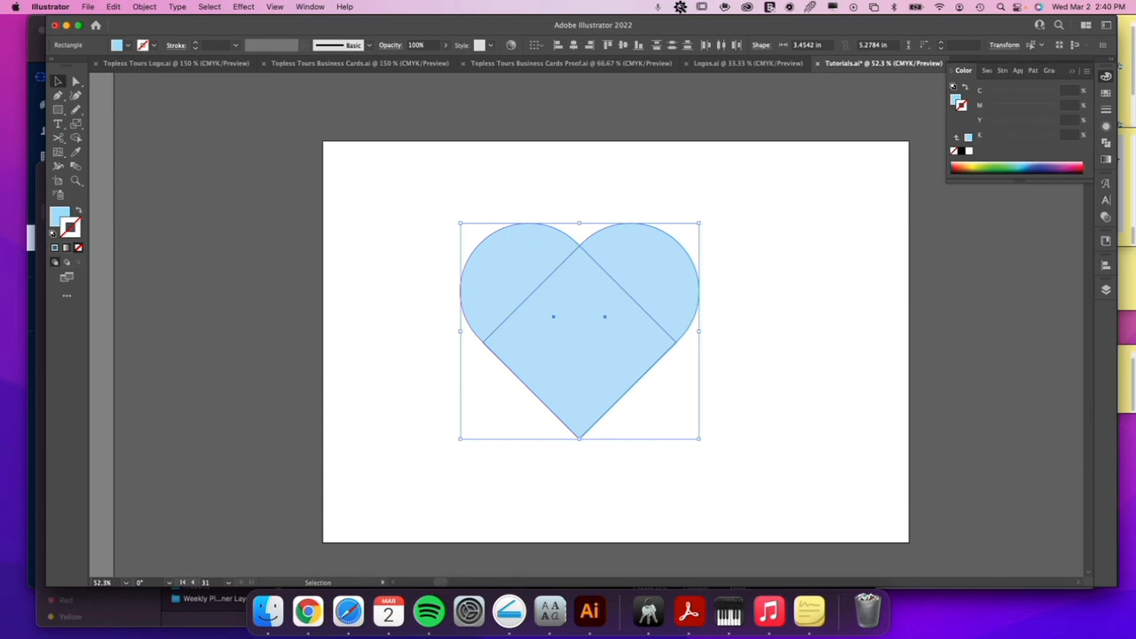
{"action": "left_click", "coordinate": [1106, 240]}
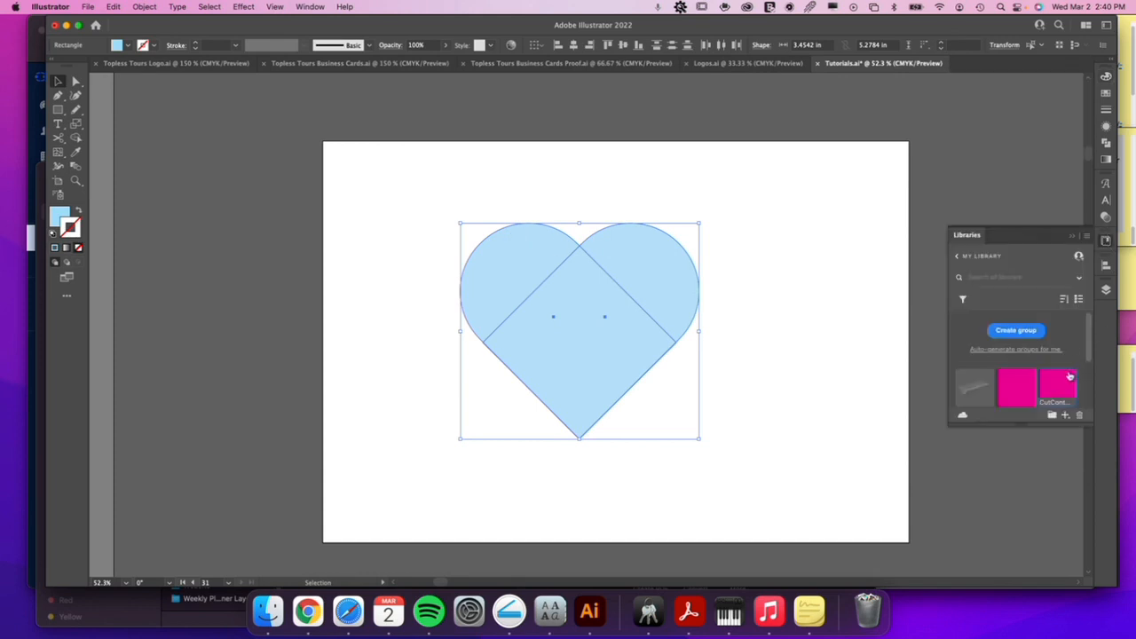
{"action": "left_click", "coordinate": [1055, 383]}
{"action": "left_click", "coordinate": [820, 143]}
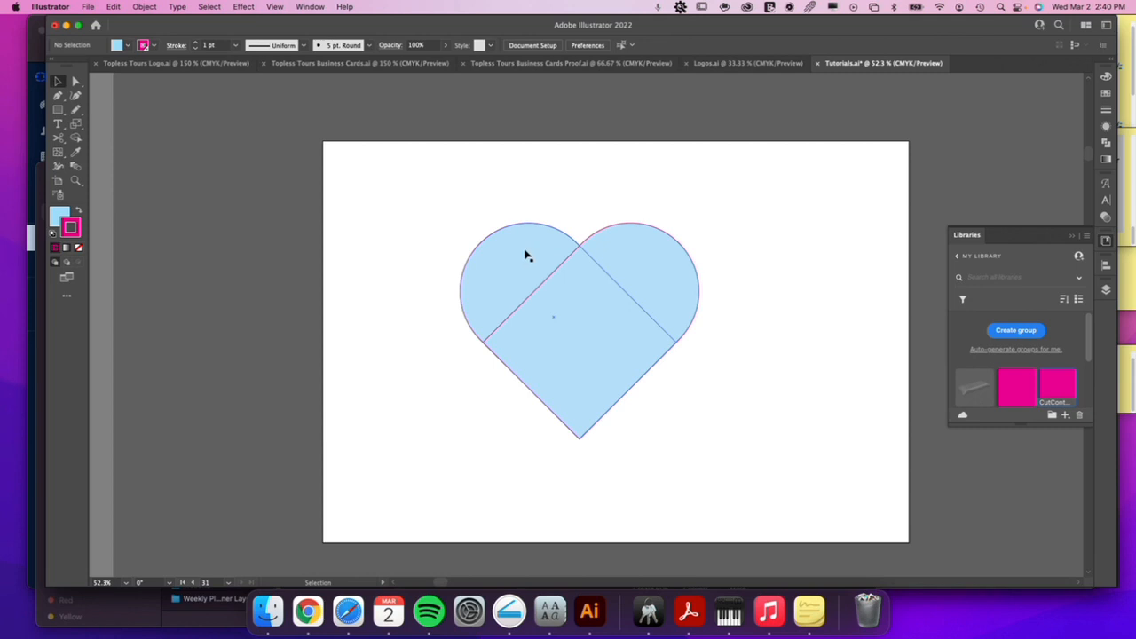
Unite the two overlapping rounded shapes into a single heart outline with Pathfinder.
{"action": "left_click", "coordinate": [574, 242]}
{"action": "left_click_drag", "start_coordinate": [515, 192], "coordinate": [660, 298]}
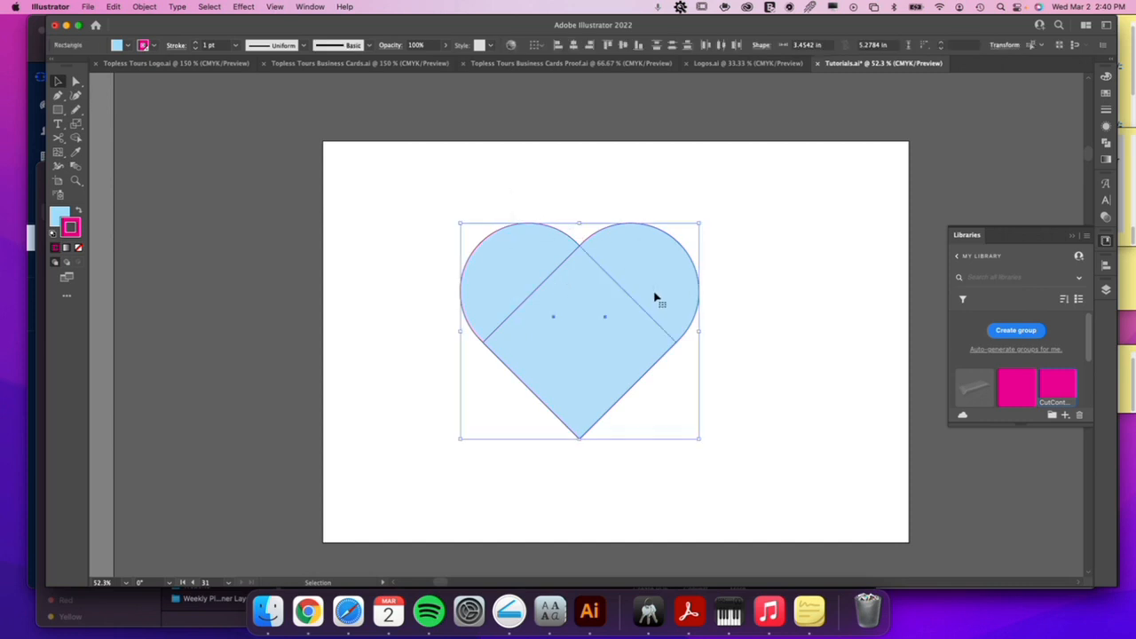
{"action": "left_click", "coordinate": [1106, 145]}
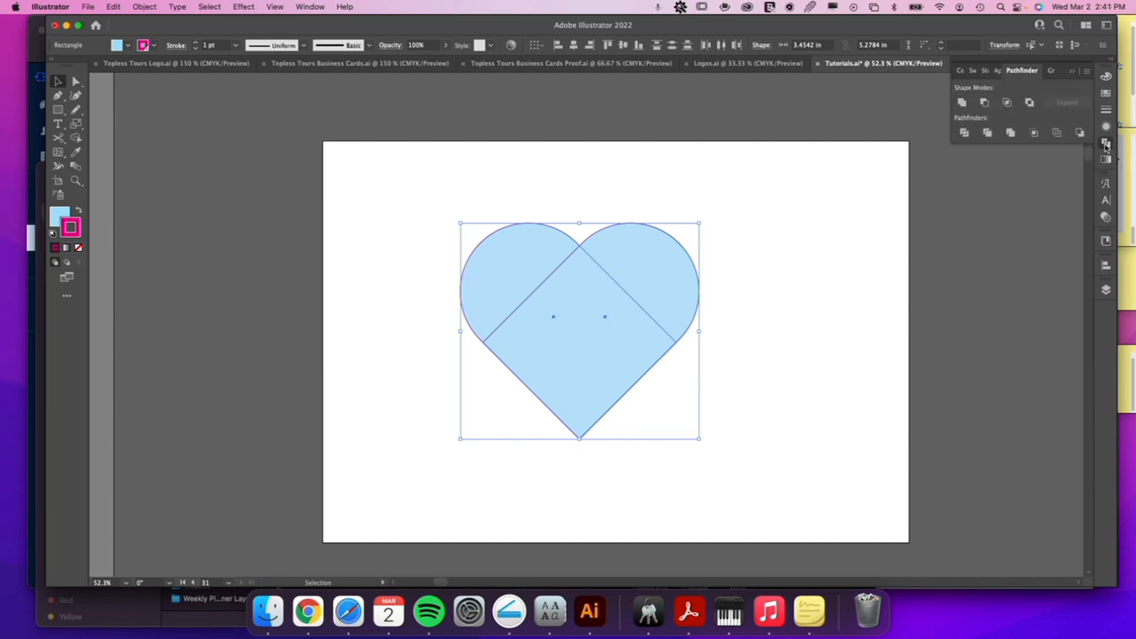
{"action": "left_click", "coordinate": [309, 6]}
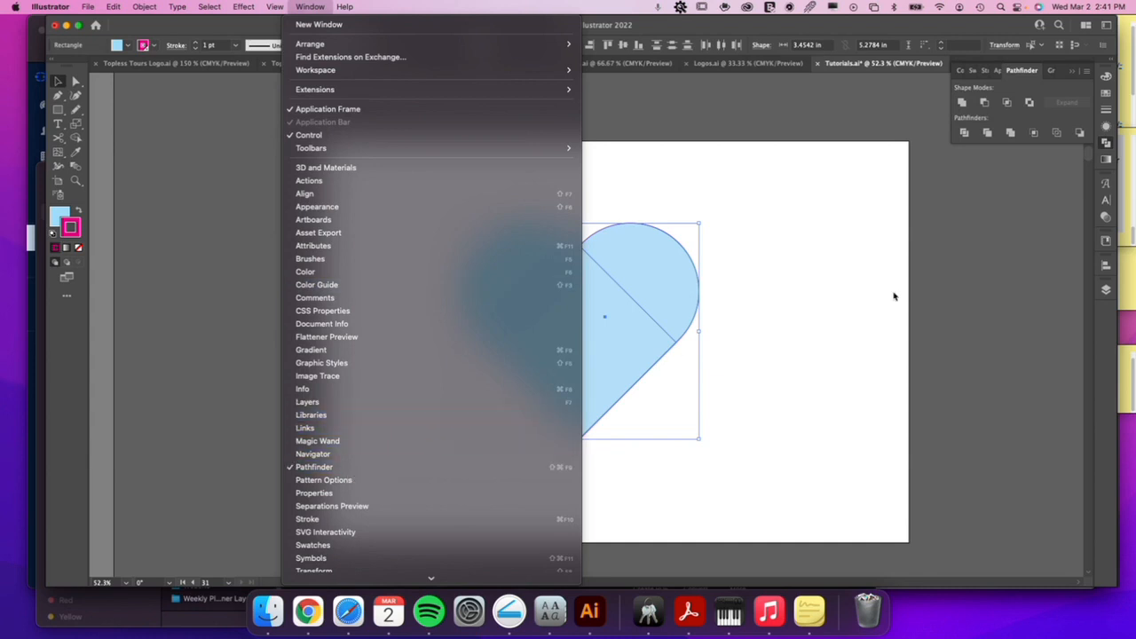
{"action": "left_click", "coordinate": [1025, 155]}
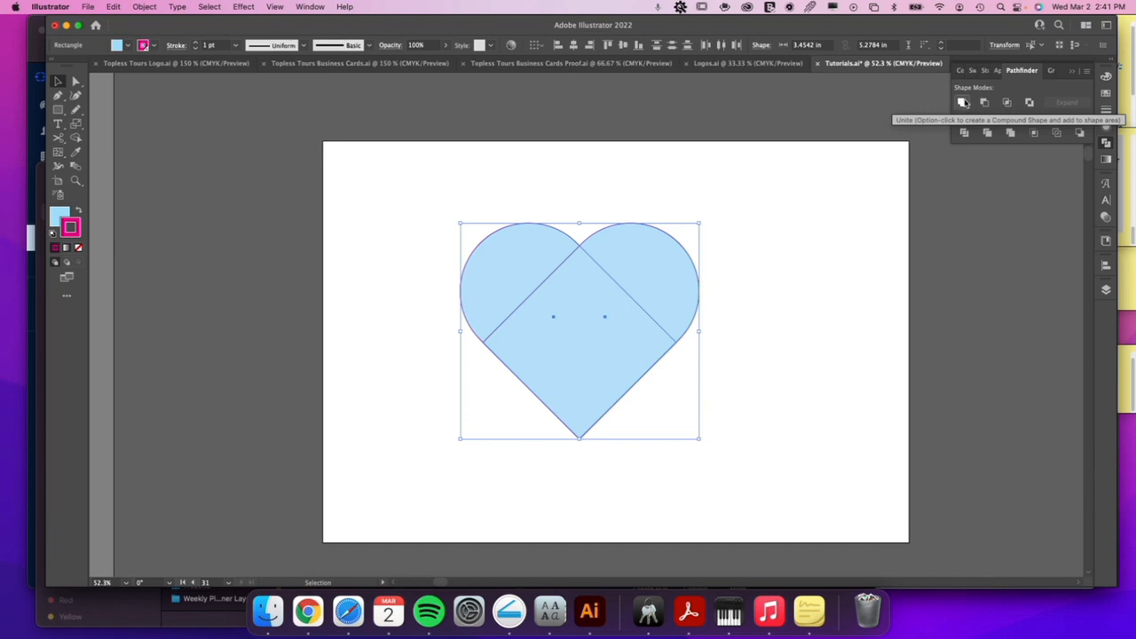
{"action": "left_click", "coordinate": [962, 103]}
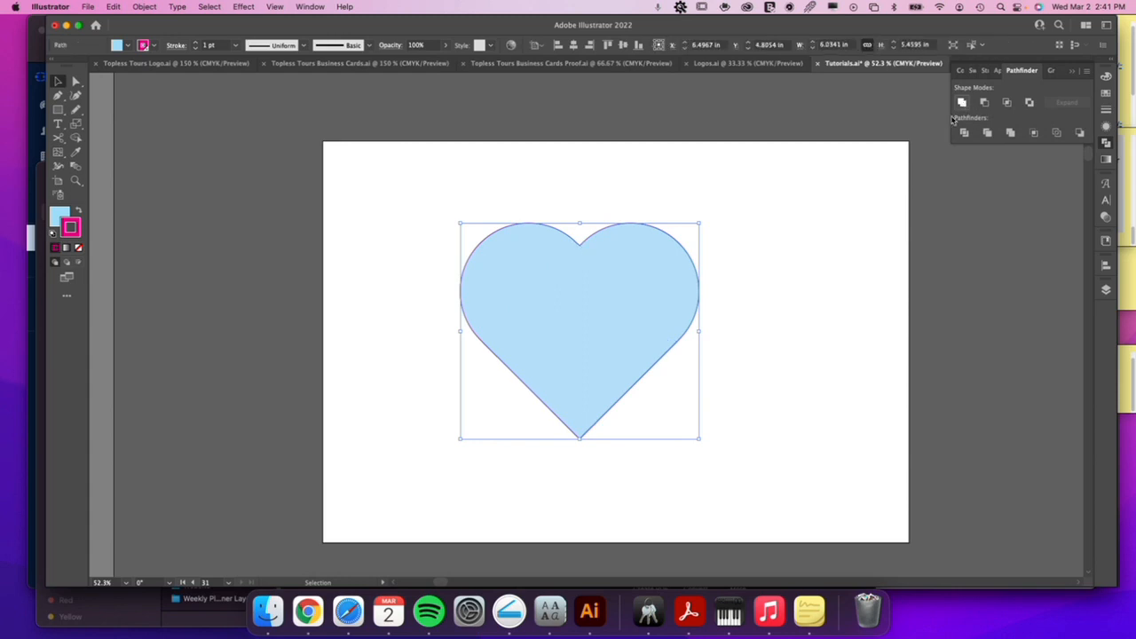
{"action": "left_click", "coordinate": [788, 275]}
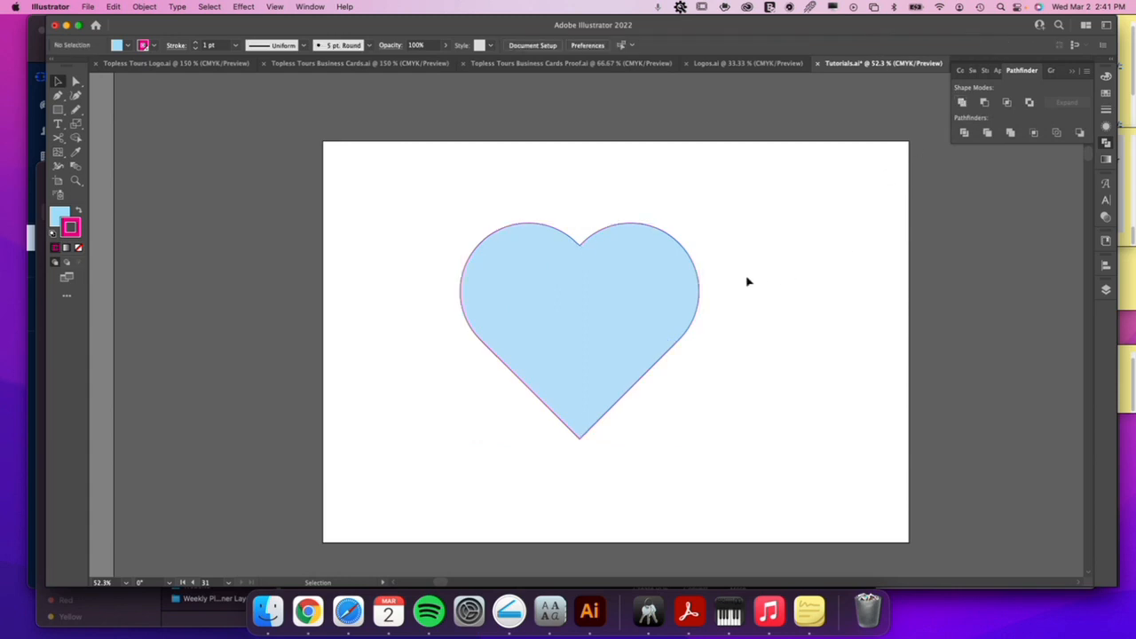
Move the anchor points at the heart's top notch straight down to deepen it, making the heart about 5.29 in tall.
{"action": "left_click", "coordinate": [624, 282]}
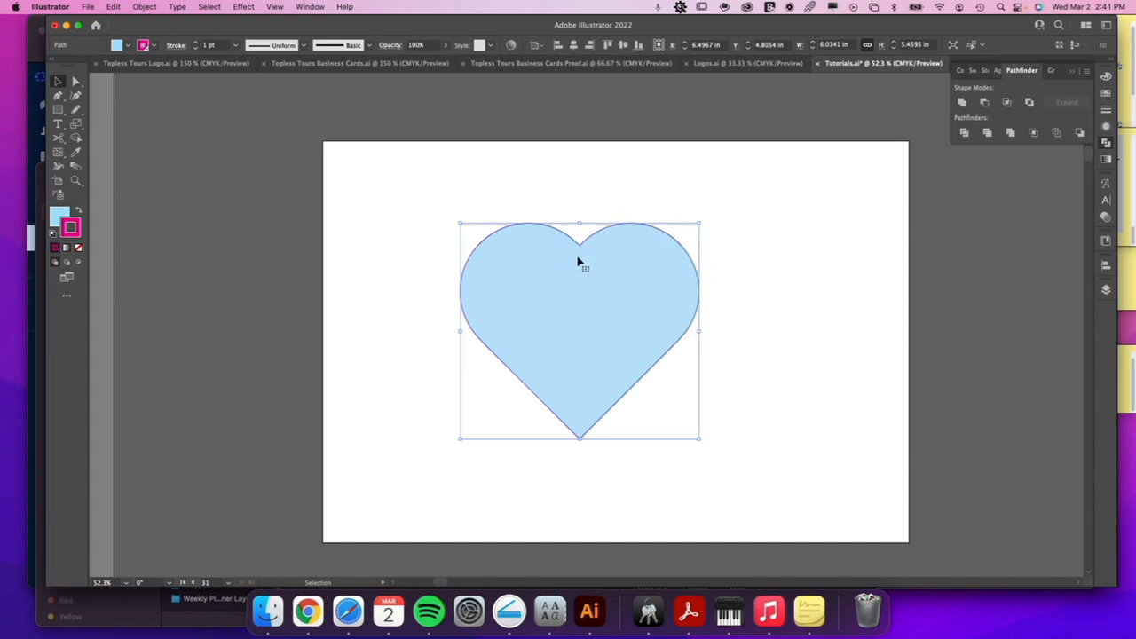
{"action": "key", "text": "a"}
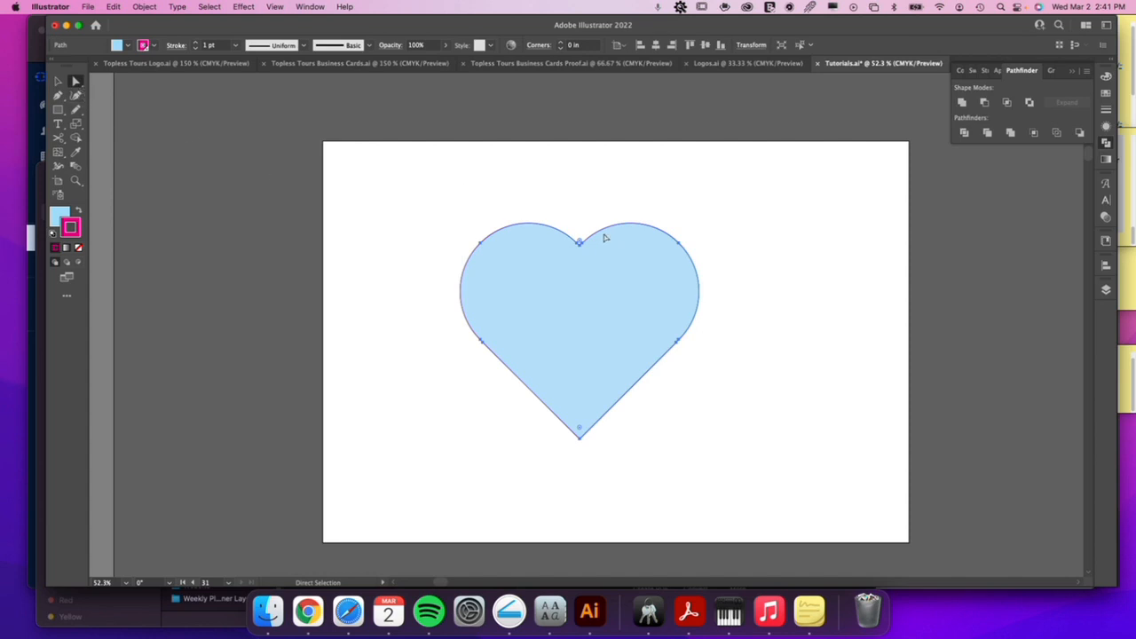
{"action": "key", "text": "z"}
{"action": "left_click_drag", "start_coordinate": [596, 238], "coordinate": [807, 335]}
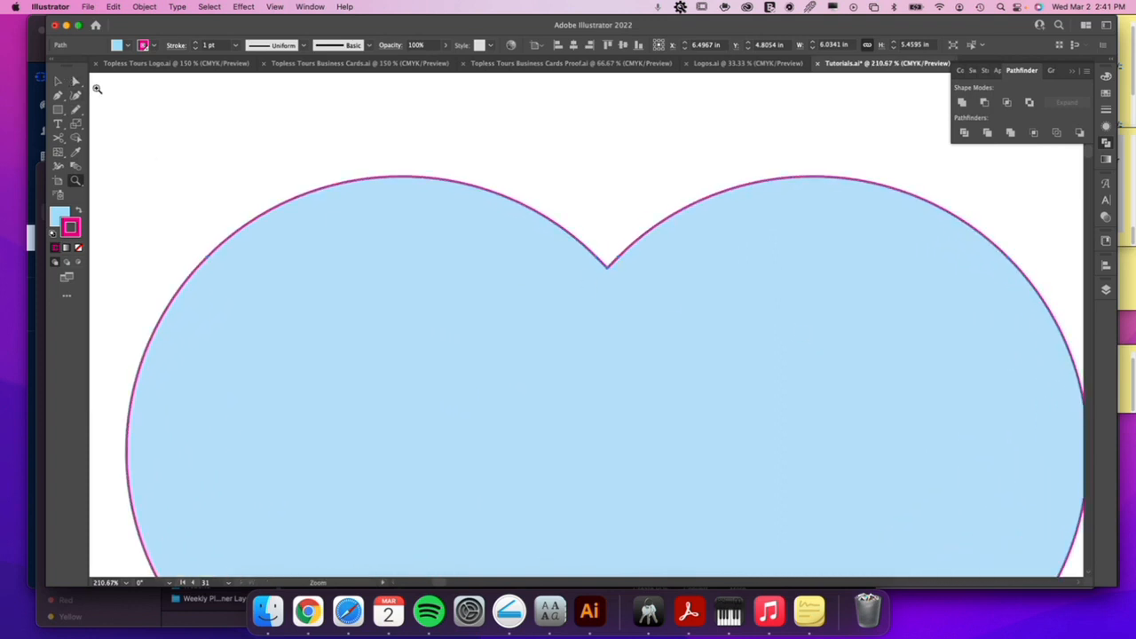
{"action": "left_click", "coordinate": [76, 81]}
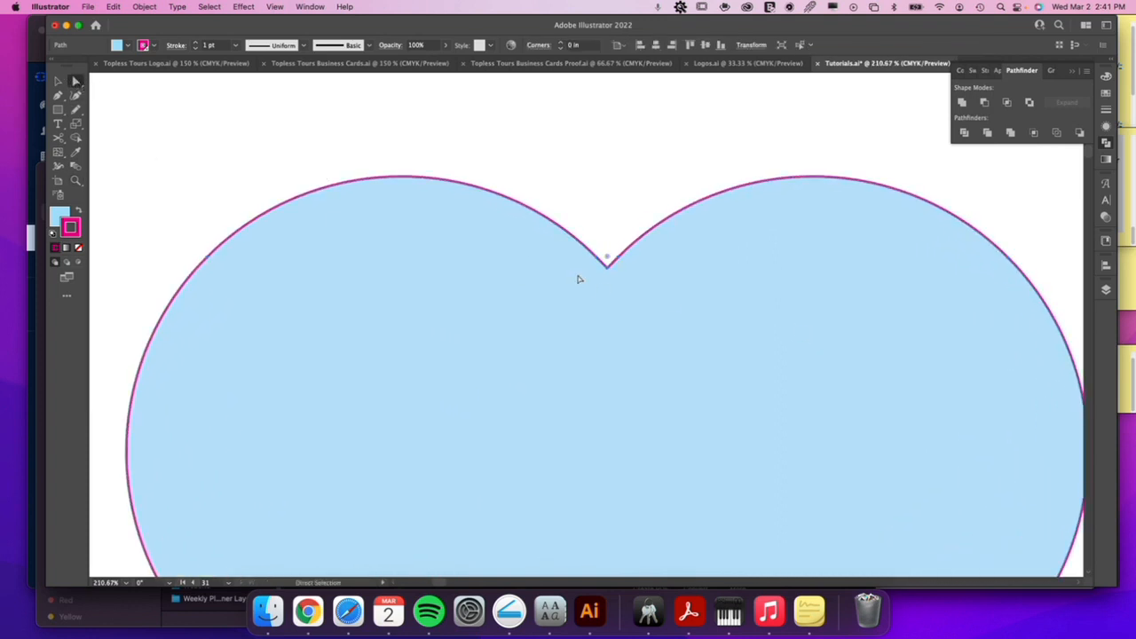
{"action": "left_click", "coordinate": [609, 261]}
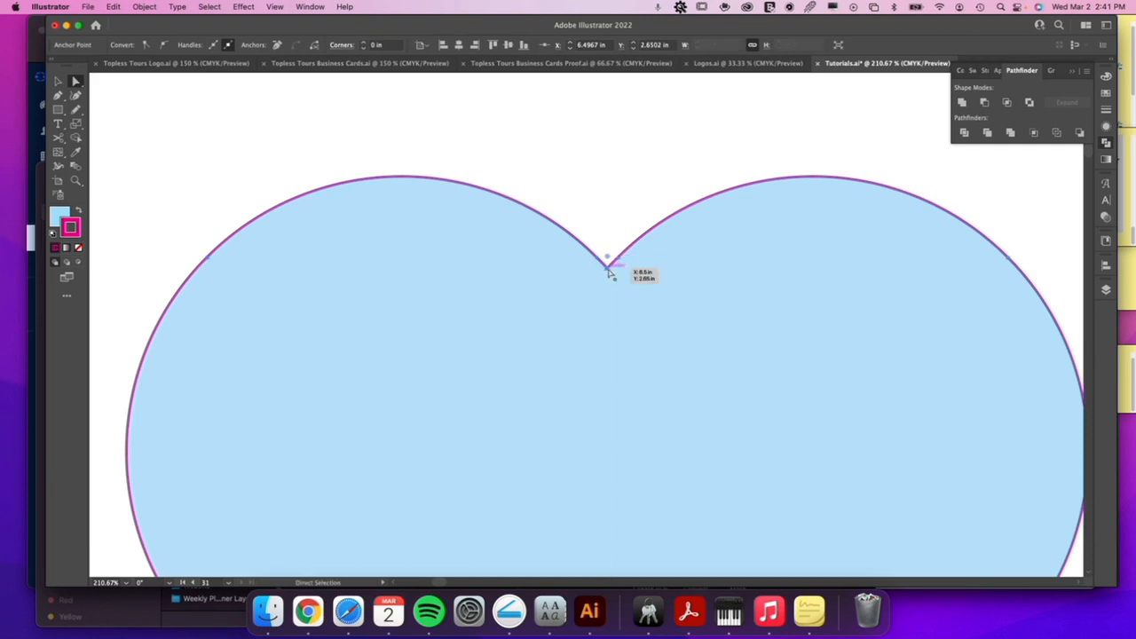
{"action": "left_click", "coordinate": [619, 260]}
{"action": "left_click", "coordinate": [596, 258], "text": "shift"}
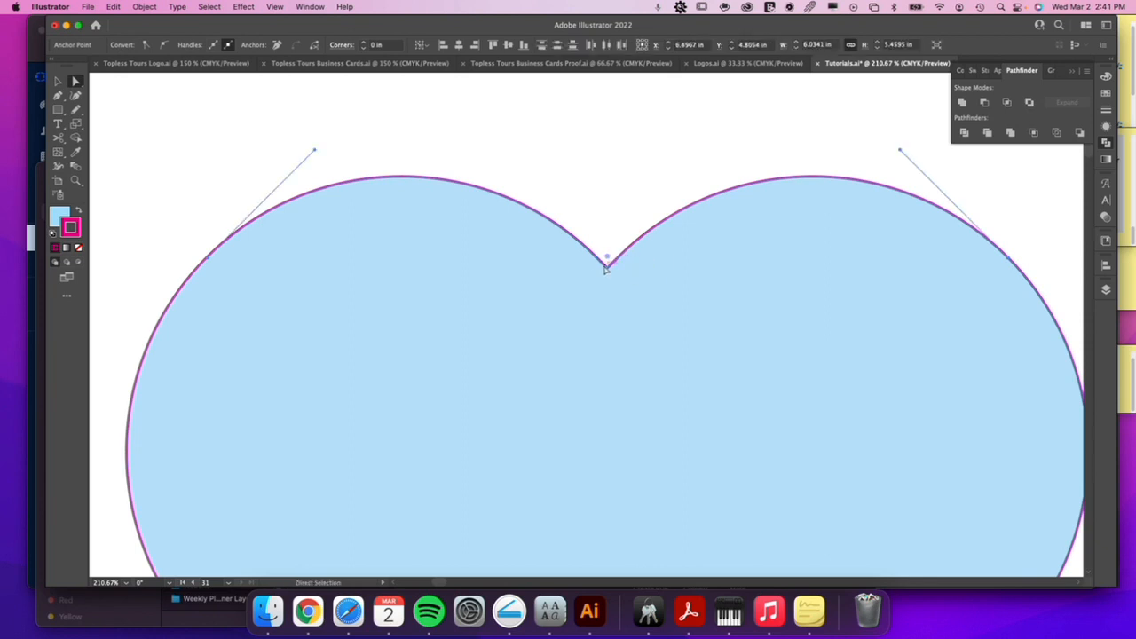
{"action": "key", "text": "super+minus"}
{"action": "key", "text": "super+minus"}
{"action": "left_click_drag", "start_coordinate": [588, 328], "coordinate": [586, 382]}
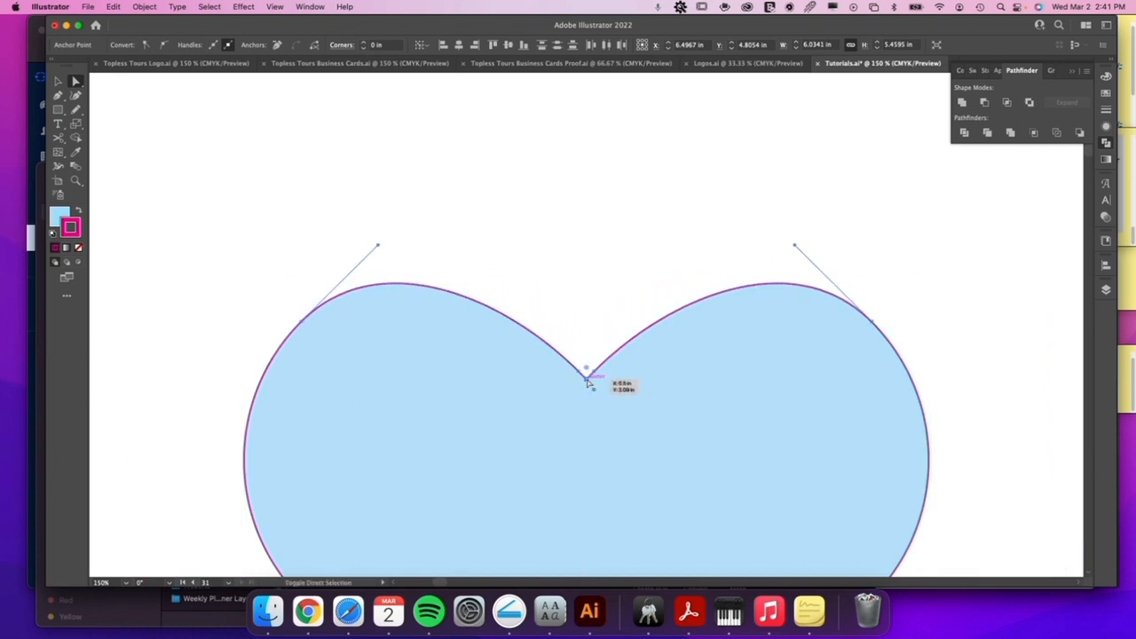
{"action": "scroll", "coordinate": [597, 340], "scroll_direction": "down", "scroll_amount": 3}
{"action": "key", "text": "super+minus"}
{"action": "key", "text": "super+minus"}
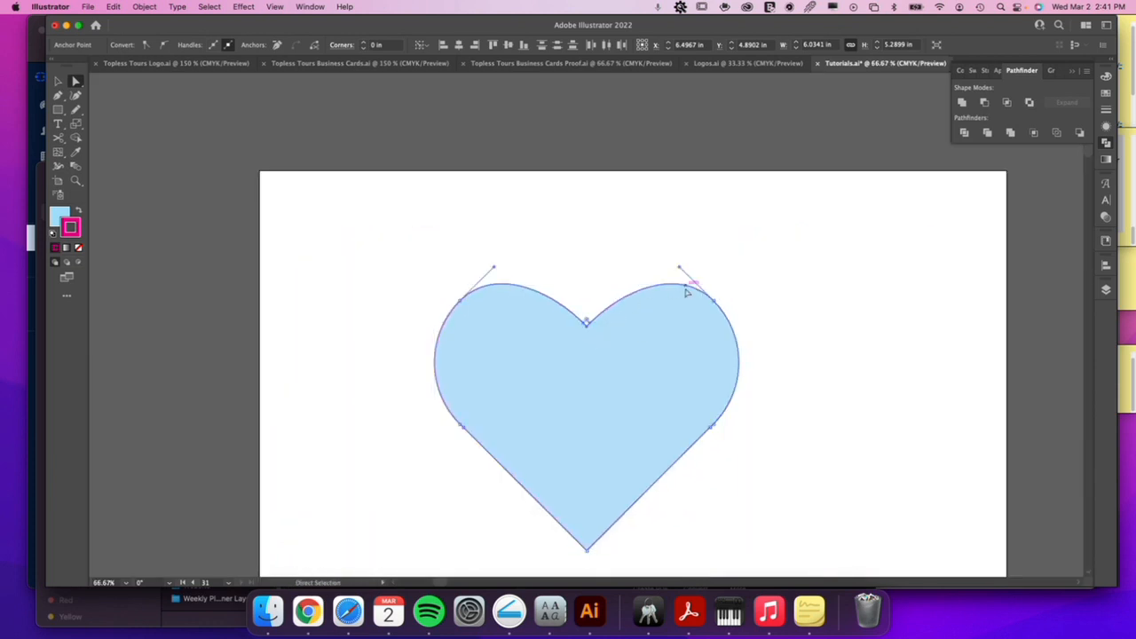
{"action": "key", "text": "v"}
{"action": "left_click", "coordinate": [612, 263]}
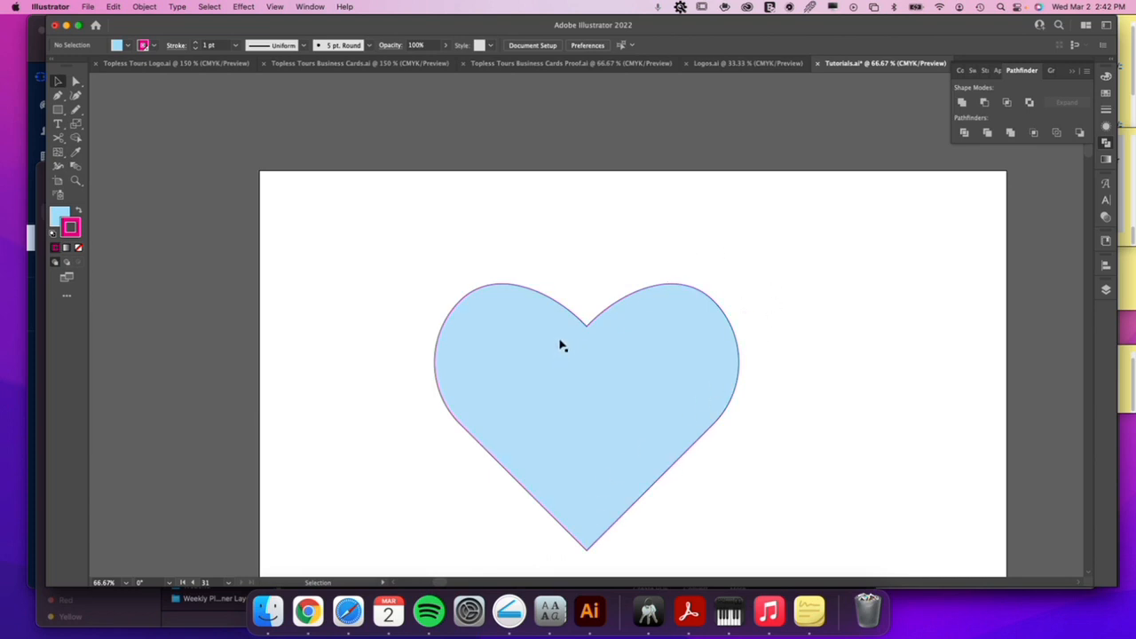
Try erasing a thin curved band into the heart's left lobe with the Eraser, and undo it.
{"action": "left_click", "coordinate": [547, 345]}
{"action": "scroll", "coordinate": [670, 304], "scroll_direction": "down", "scroll_amount": 5}
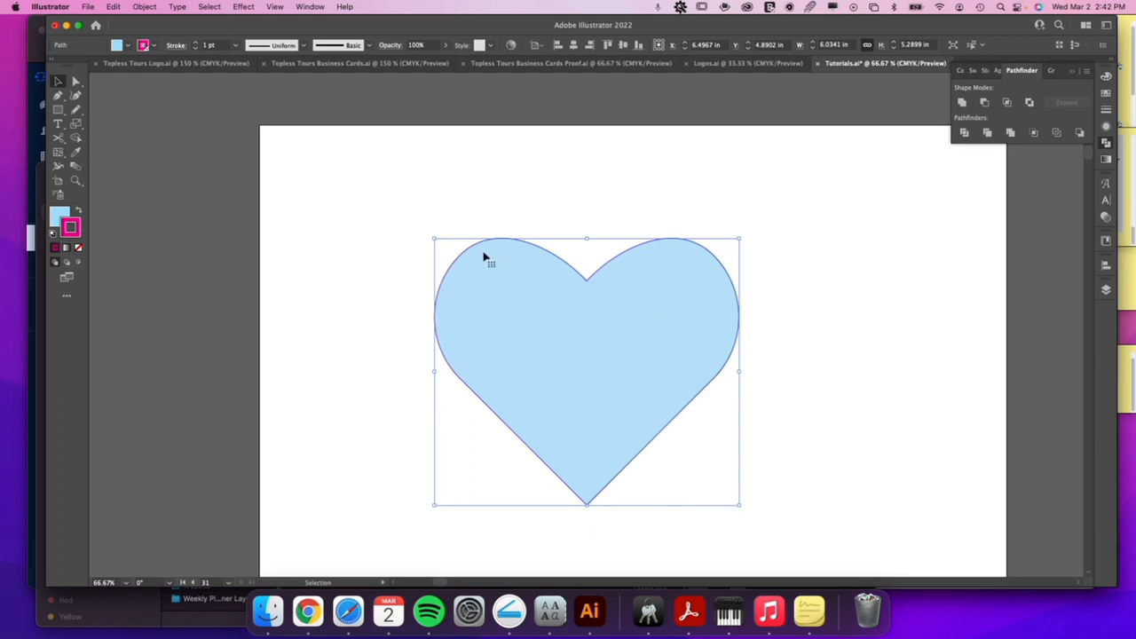
{"action": "left_click", "coordinate": [78, 109]}
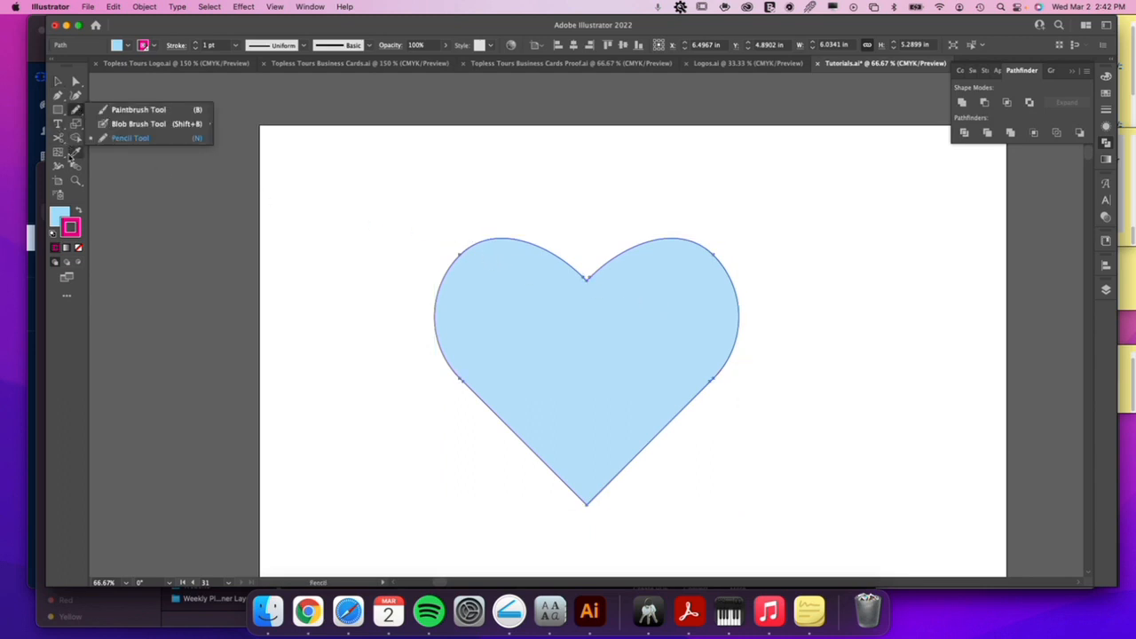
{"action": "left_click", "coordinate": [58, 139]}
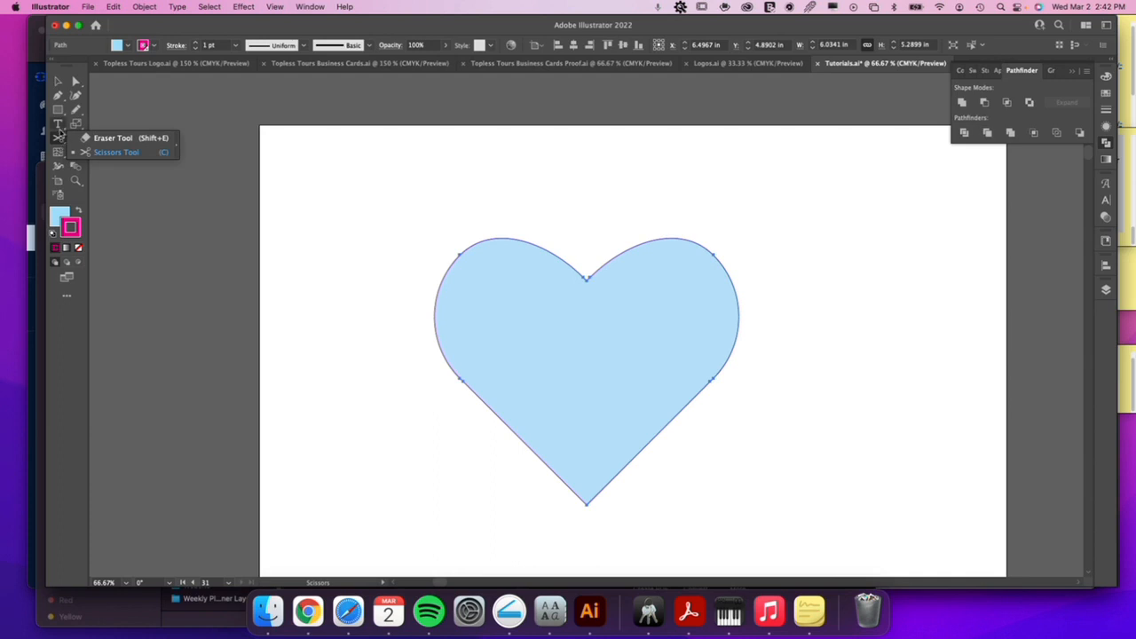
{"action": "left_click", "coordinate": [104, 137]}
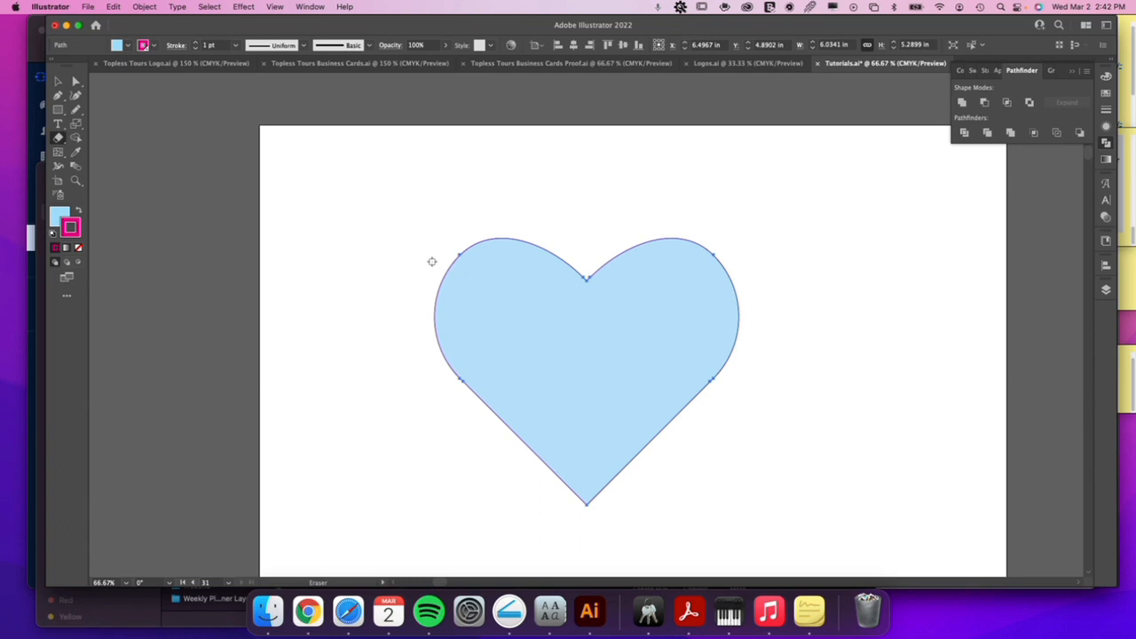
{"action": "mouse_move", "coordinate": [438, 273]}
{"action": "left_mouse_down"}
{"action": "mouse_move", "coordinate": [461, 296]}
{"action": "mouse_move", "coordinate": [551, 332]}
{"action": "left_mouse_up"}
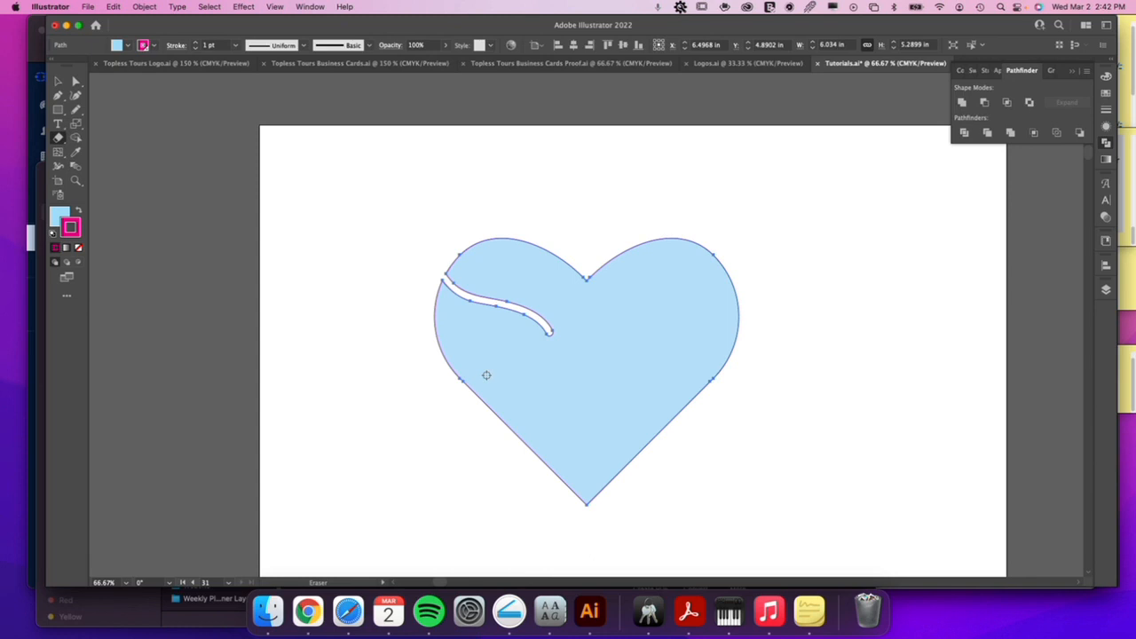
{"action": "key", "text": "super+z"}
{"action": "key", "text": "super+z"}
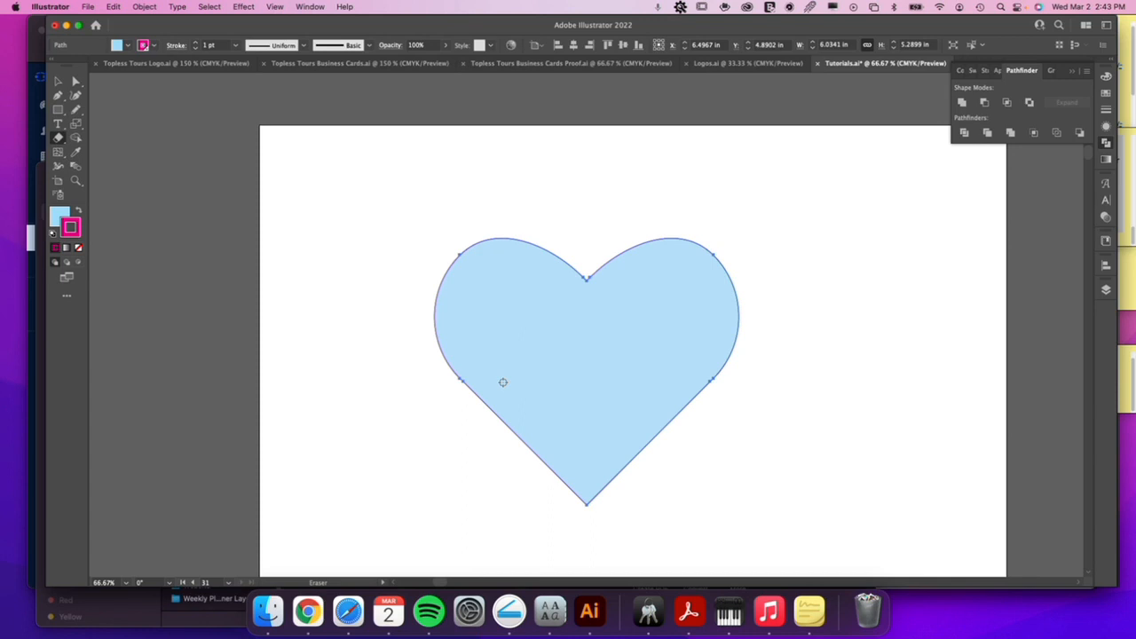
Enlarge the Eraser brush and erase a wide, slightly rising band across the heart to split it into two pieces.
{"action": "key", "text": "bracketright"}
{"action": "key", "text": "bracketright"}
{"action": "key", "text": "bracketright"}
{"action": "key", "text": "bracketright"}
{"action": "key", "text": "bracketright"}
{"action": "key", "text": "bracketright"}
{"action": "key", "text": "bracketright"}
{"action": "key", "text": "bracketright"}
{"action": "key", "text": "bracketright"}
{"action": "key", "text": "bracketright"}
{"action": "key", "text": "bracketright"}
{"action": "key", "text": "bracketright"}
{"action": "left_click", "coordinate": [393, 401]}
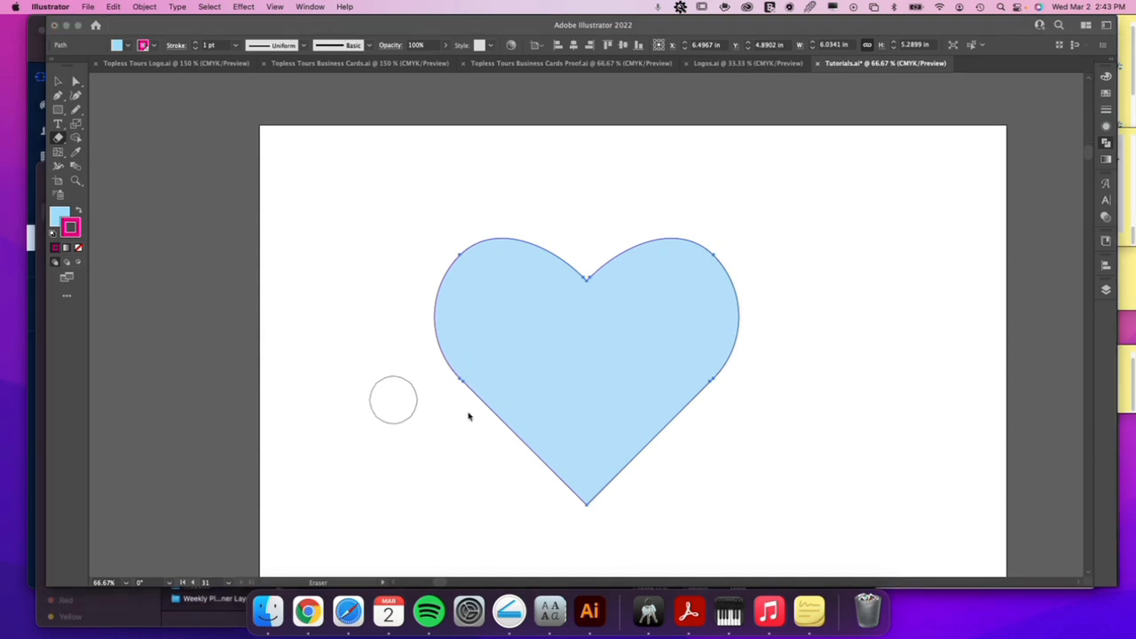
{"action": "left_click", "coordinate": [406, 402]}
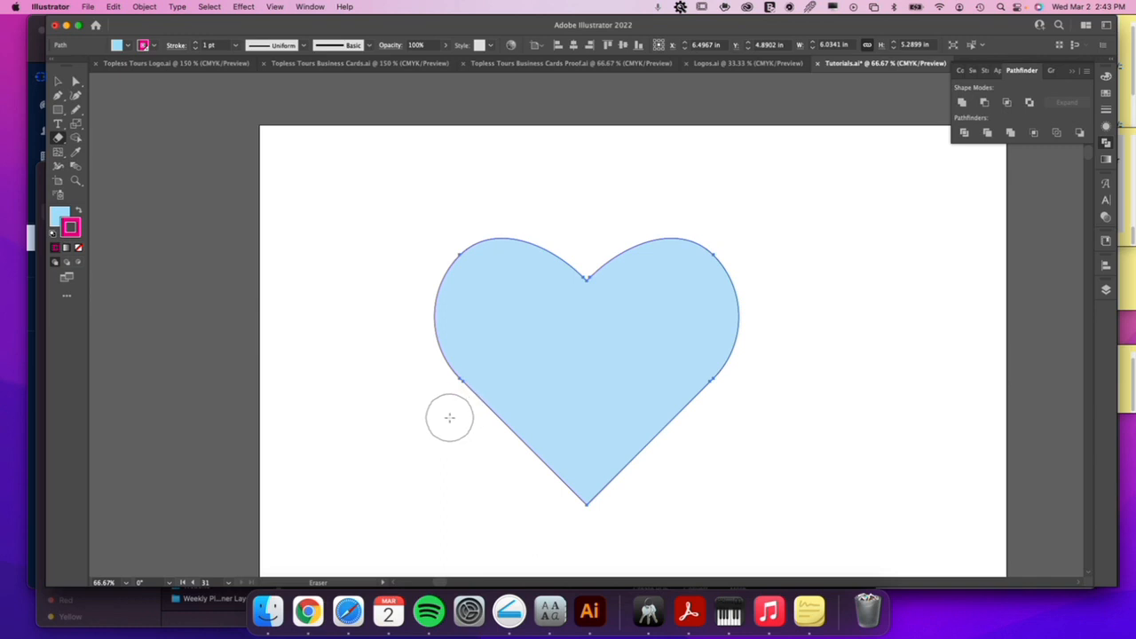
{"action": "key", "text": "bracketright"}
{"action": "key", "text": "bracketright"}
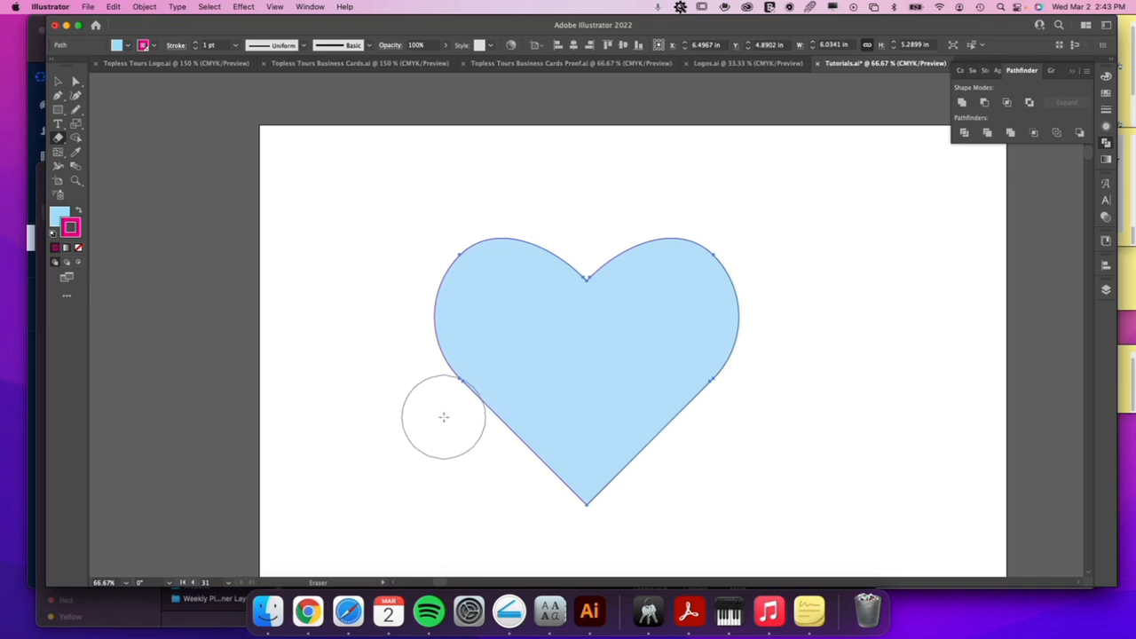
{"action": "left_click_drag", "start_coordinate": [393, 426], "coordinate": [834, 329]}
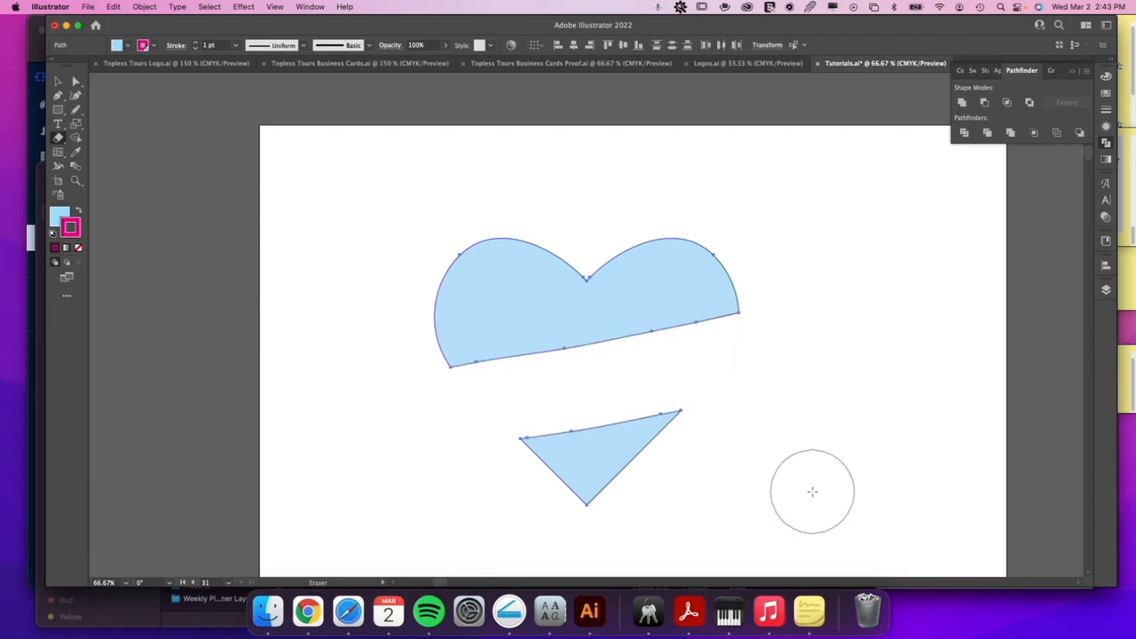
Combine the upper and lower heart pieces into one compound path.
{"action": "key", "text": "v"}
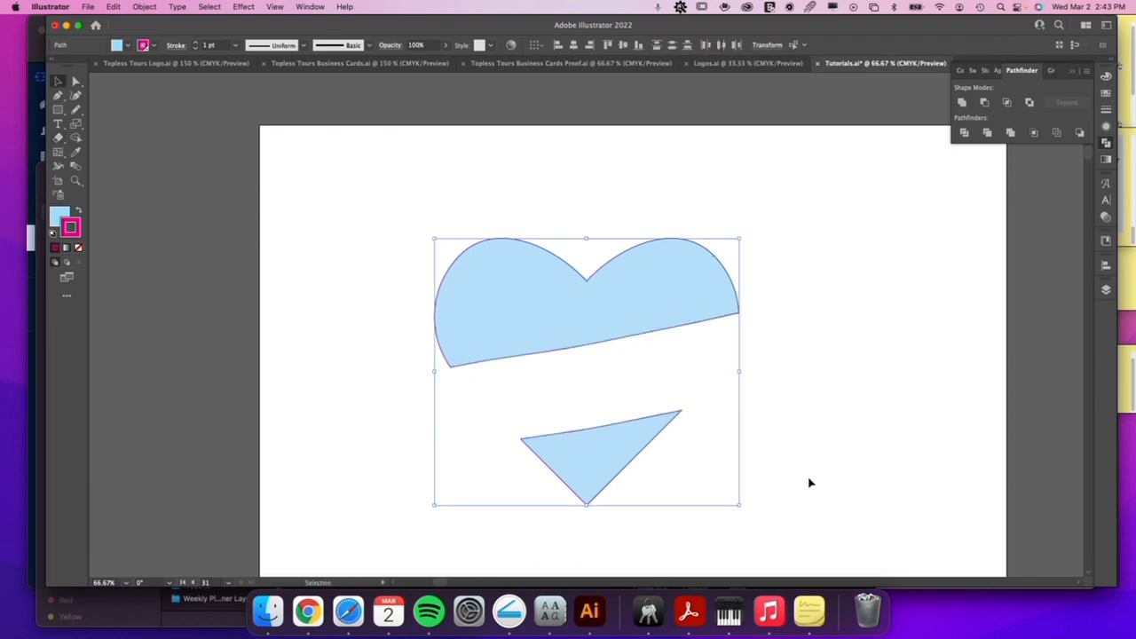
{"action": "left_click", "coordinate": [798, 432]}
{"action": "left_click", "coordinate": [613, 322]}
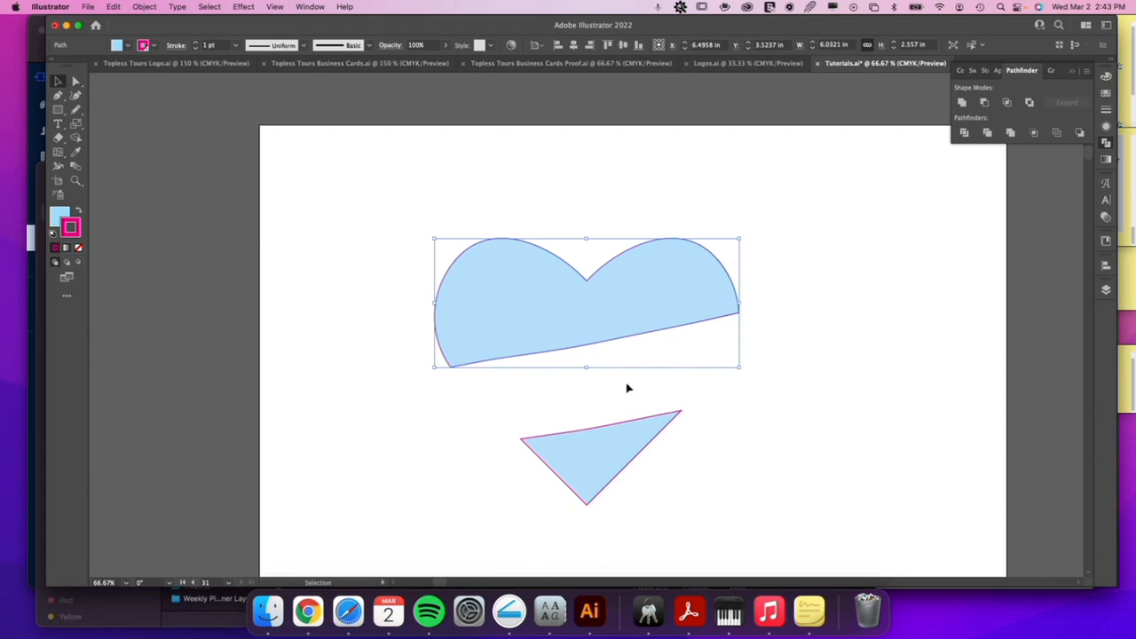
{"action": "left_click", "coordinate": [620, 466]}
{"action": "left_click", "coordinate": [642, 299], "text": "shift"}
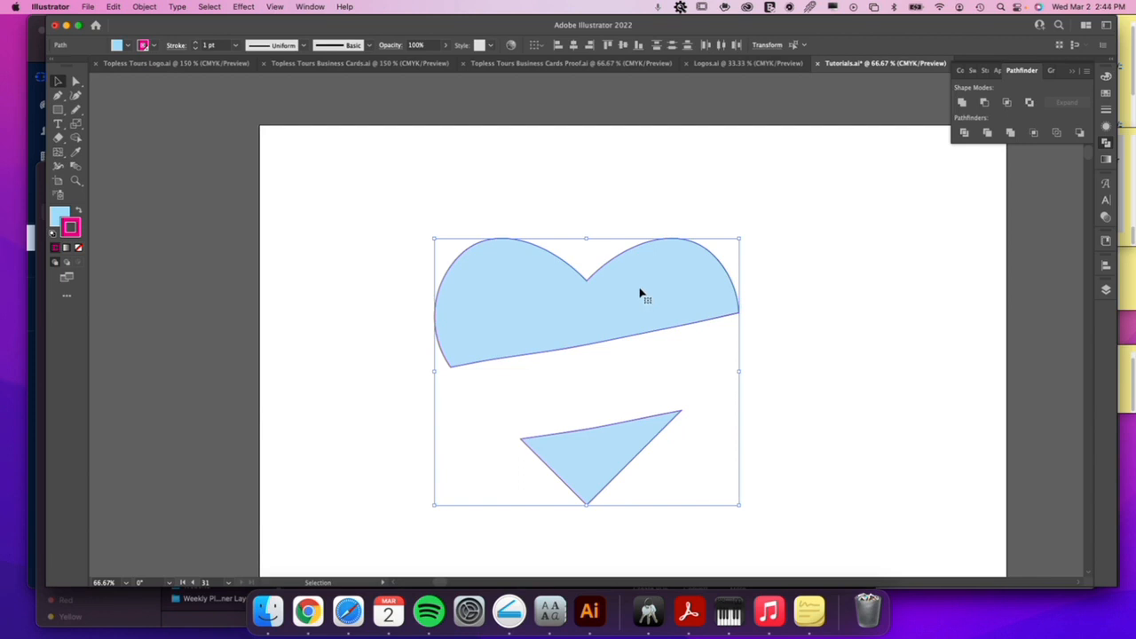
{"action": "right_click", "coordinate": [641, 292]}
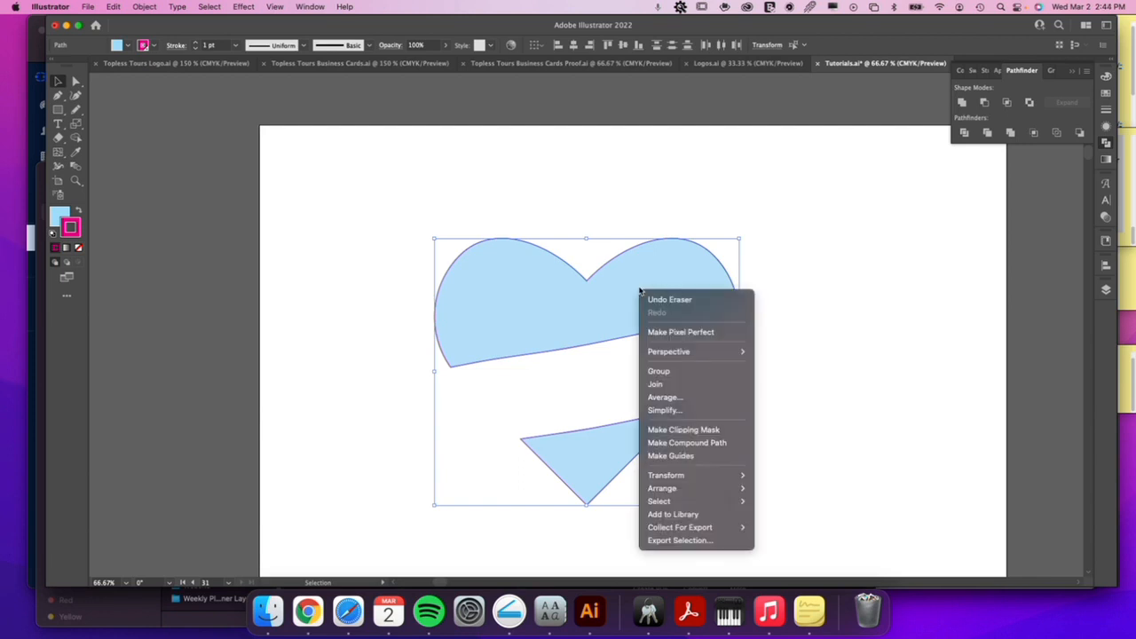
{"action": "left_click", "coordinate": [694, 448]}
{"action": "left_click", "coordinate": [783, 411]}
{"action": "left_click", "coordinate": [675, 306]}
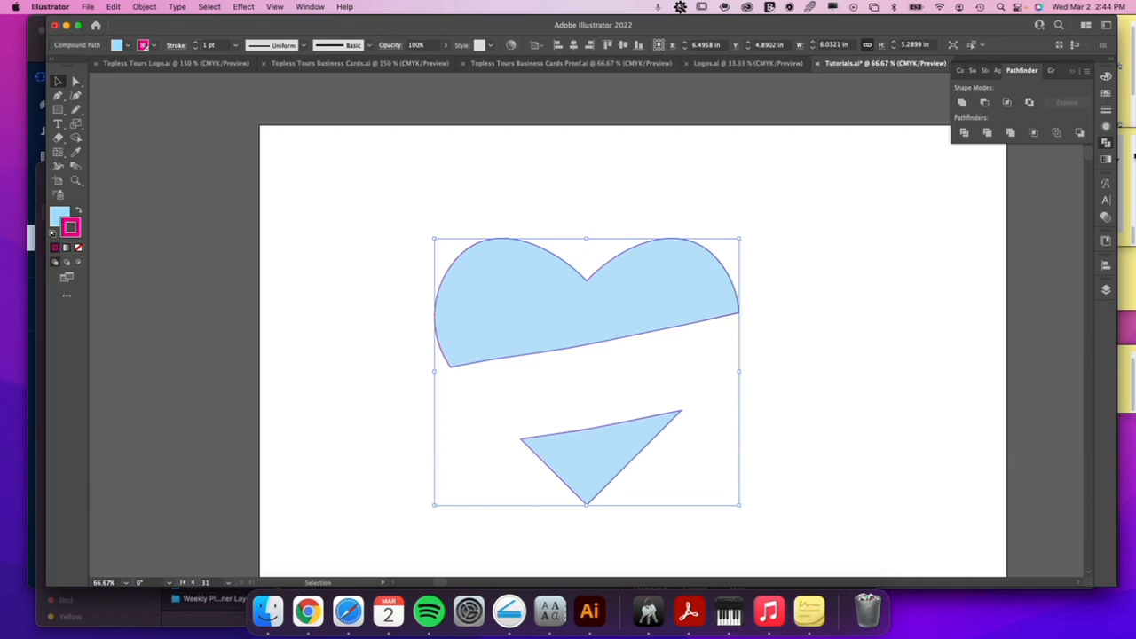
Apply the Orange, Yellow gradient preset to both the stroke and the fill of the heart compound path.
{"action": "left_click", "coordinate": [1105, 161]}
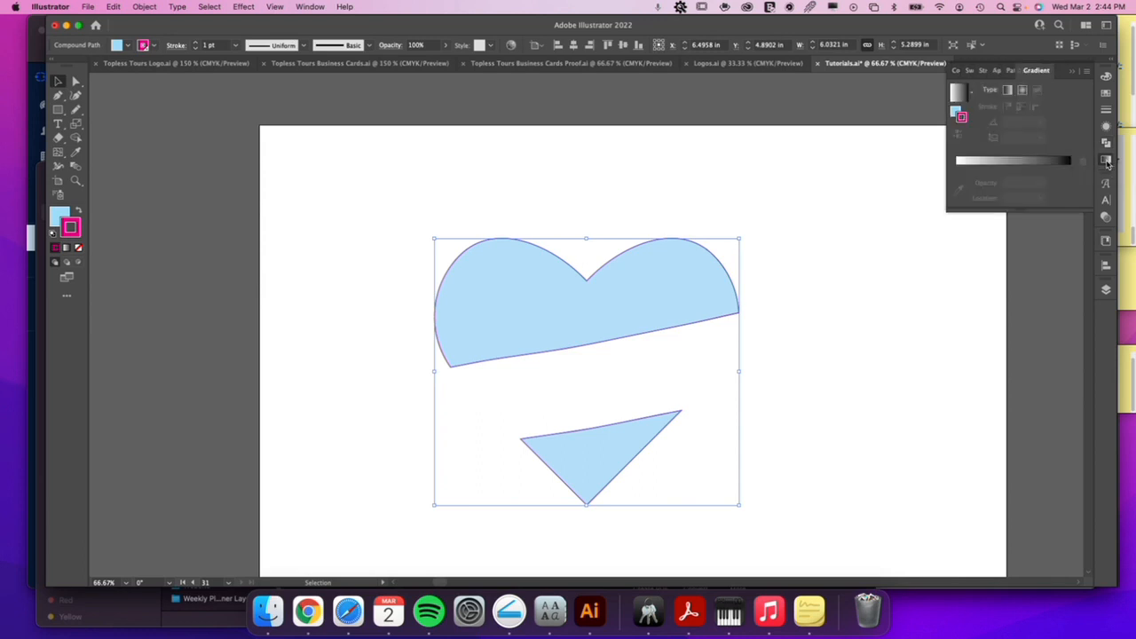
{"action": "left_click", "coordinate": [973, 95]}
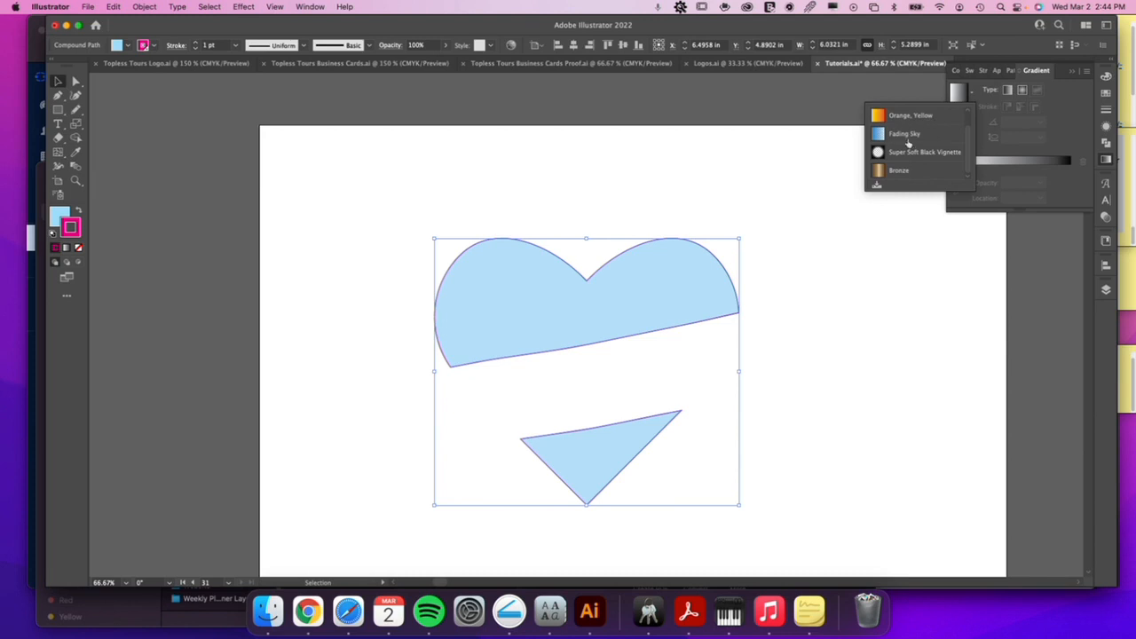
{"action": "scroll", "coordinate": [900, 175], "scroll_direction": "up", "scroll_amount": 1}
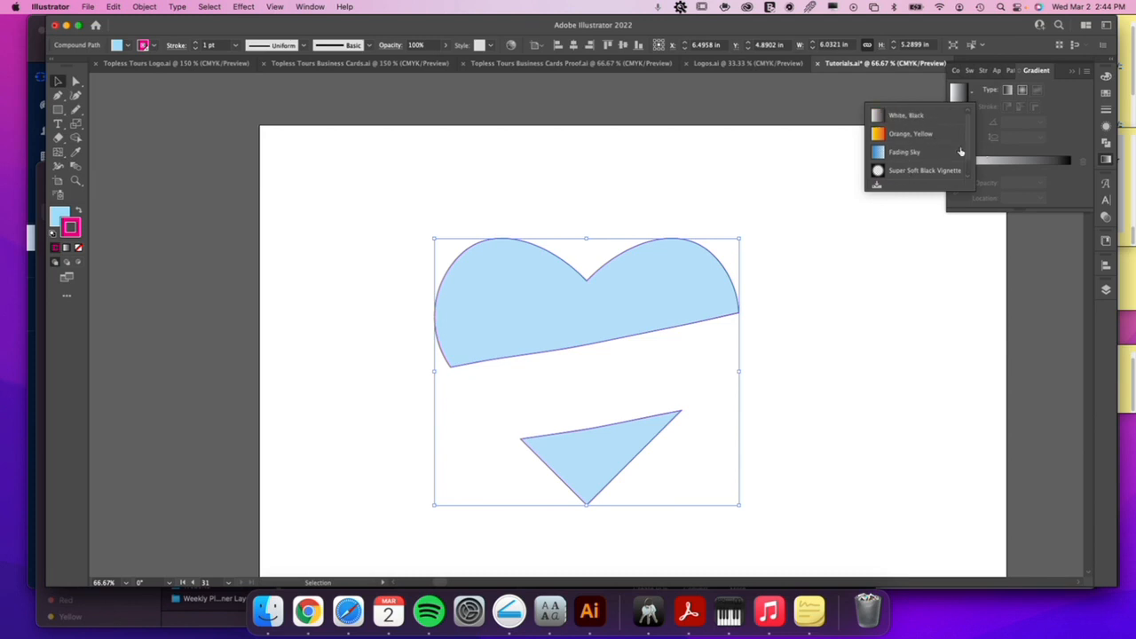
{"action": "left_click", "coordinate": [914, 135]}
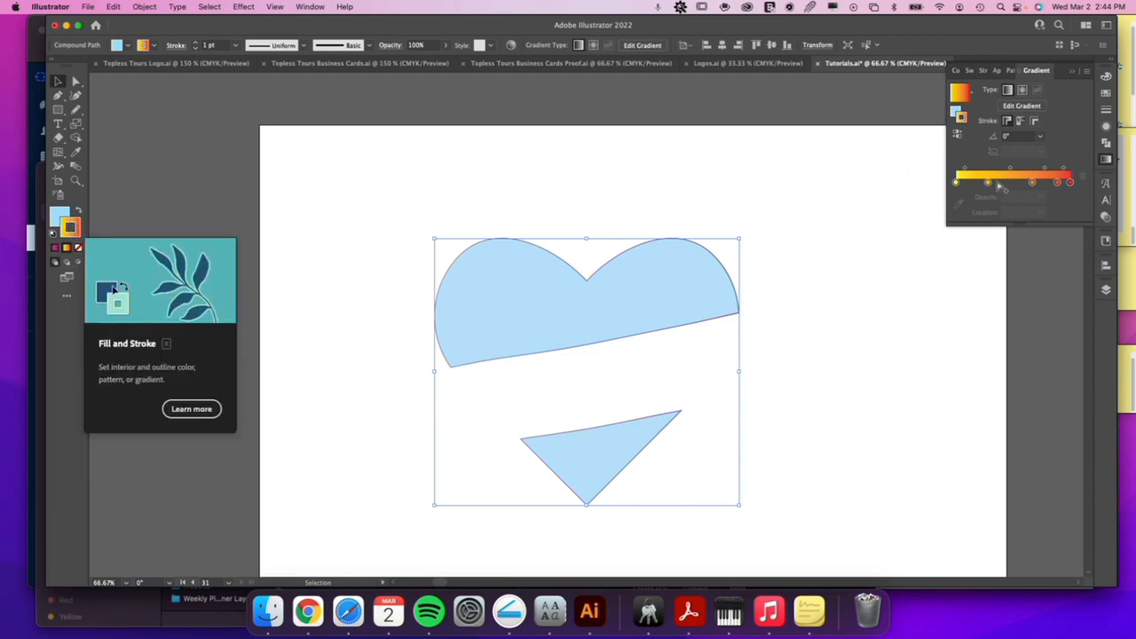
{"action": "left_click", "coordinate": [956, 112]}
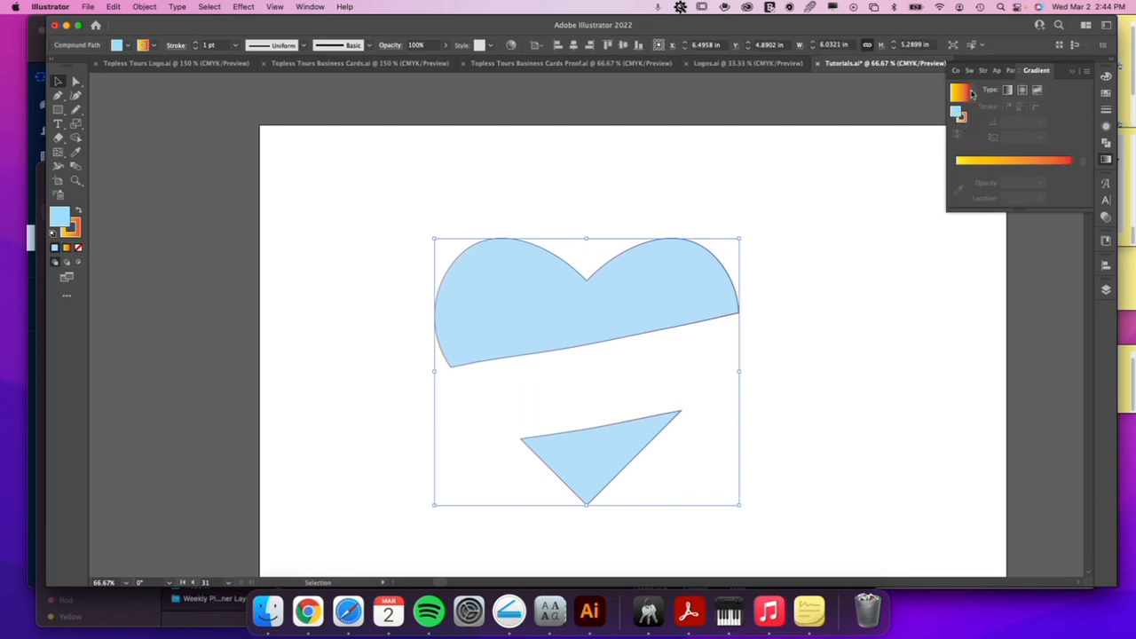
{"action": "left_click", "coordinate": [972, 95]}
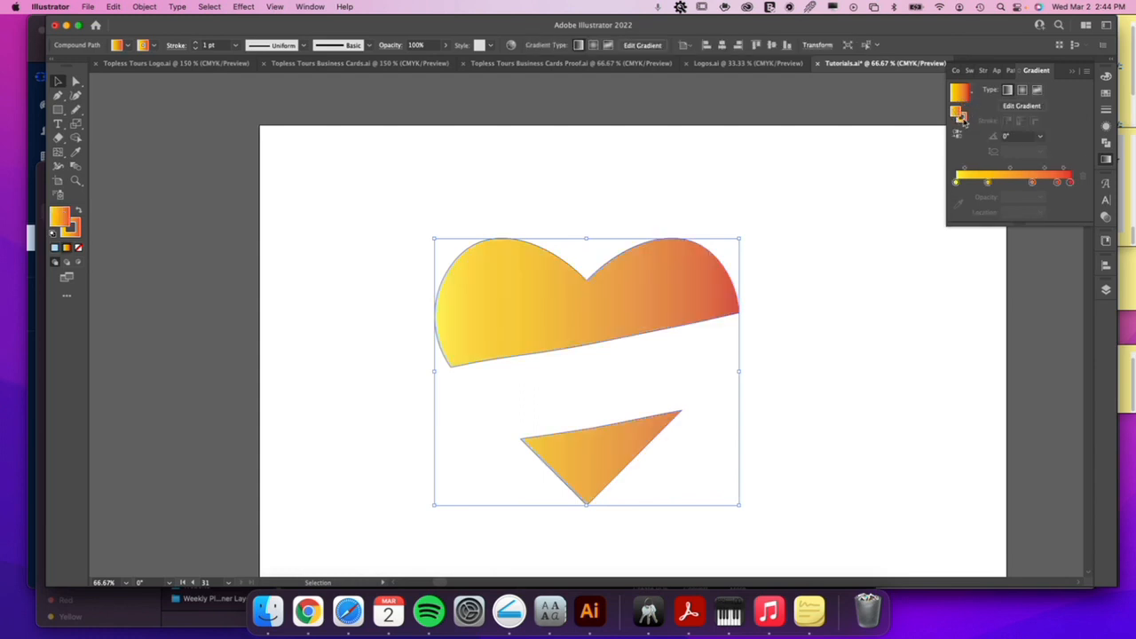
Remove the heart's gradient stroke and make its fill the active attribute for gradient editing.
{"action": "left_click", "coordinate": [961, 119]}
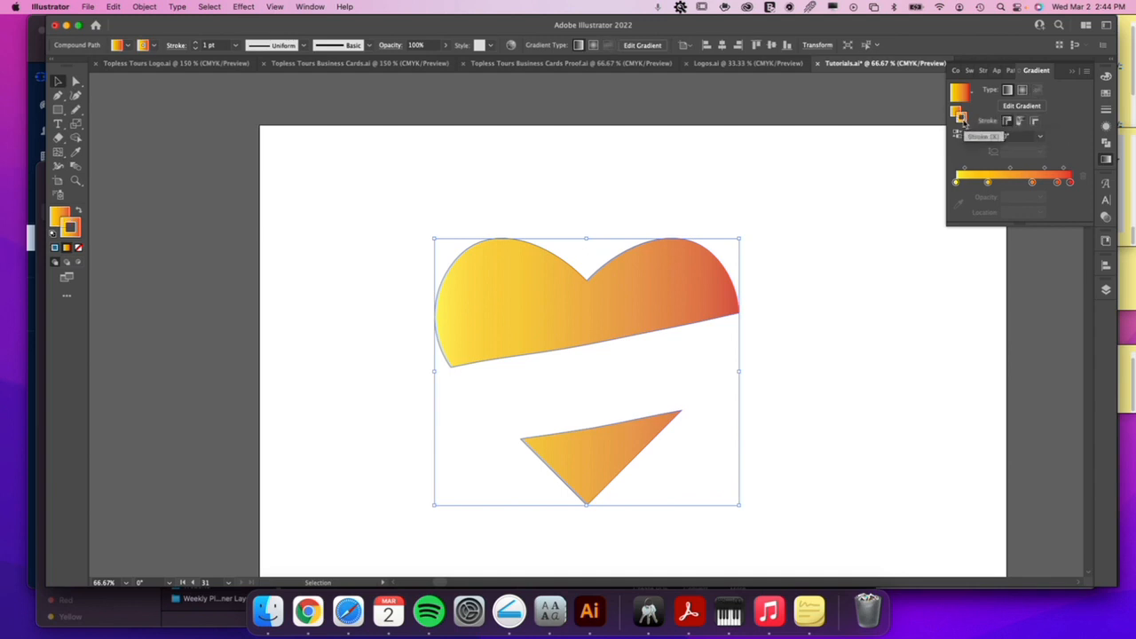
{"action": "left_click", "coordinate": [79, 249]}
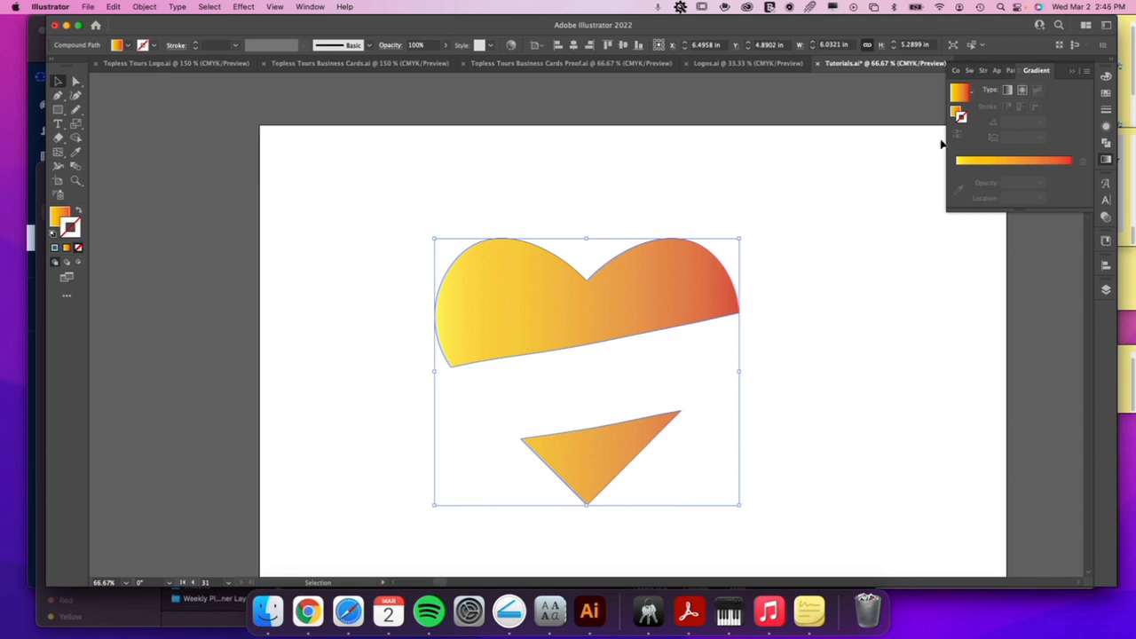
{"action": "left_click", "coordinate": [954, 110]}
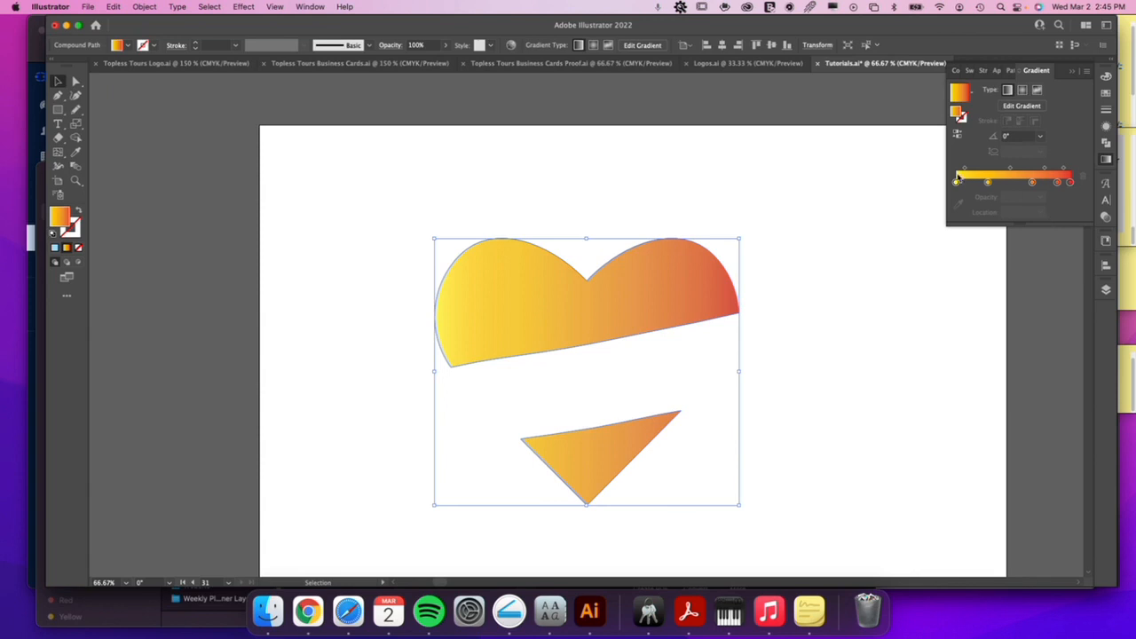
Switch the fill to a radial gradient and redraw it from the upper piece's lower middle to above the notch, at about 81.42°.
{"action": "left_click", "coordinate": [1022, 90]}
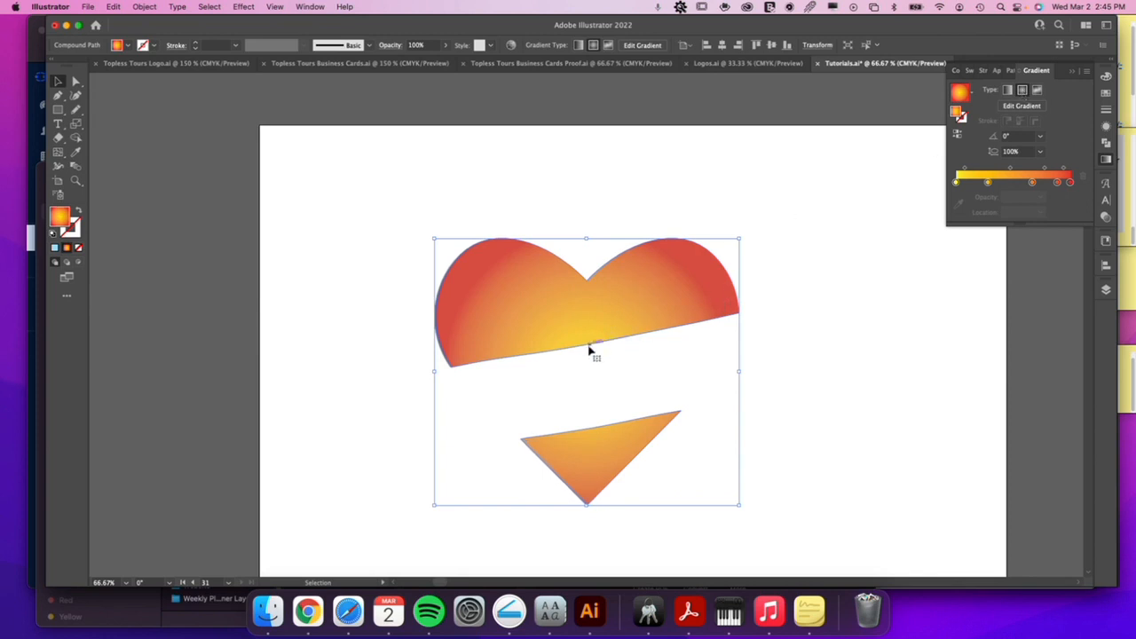
{"action": "key", "text": "g"}
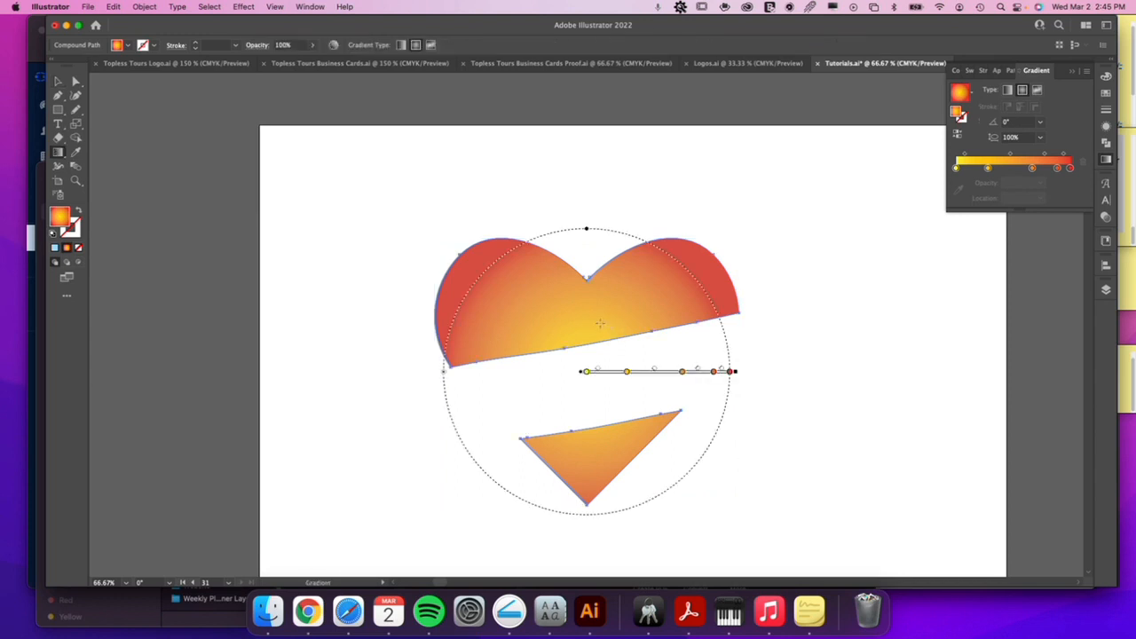
{"action": "left_click_drag", "start_coordinate": [583, 334], "coordinate": [603, 192]}
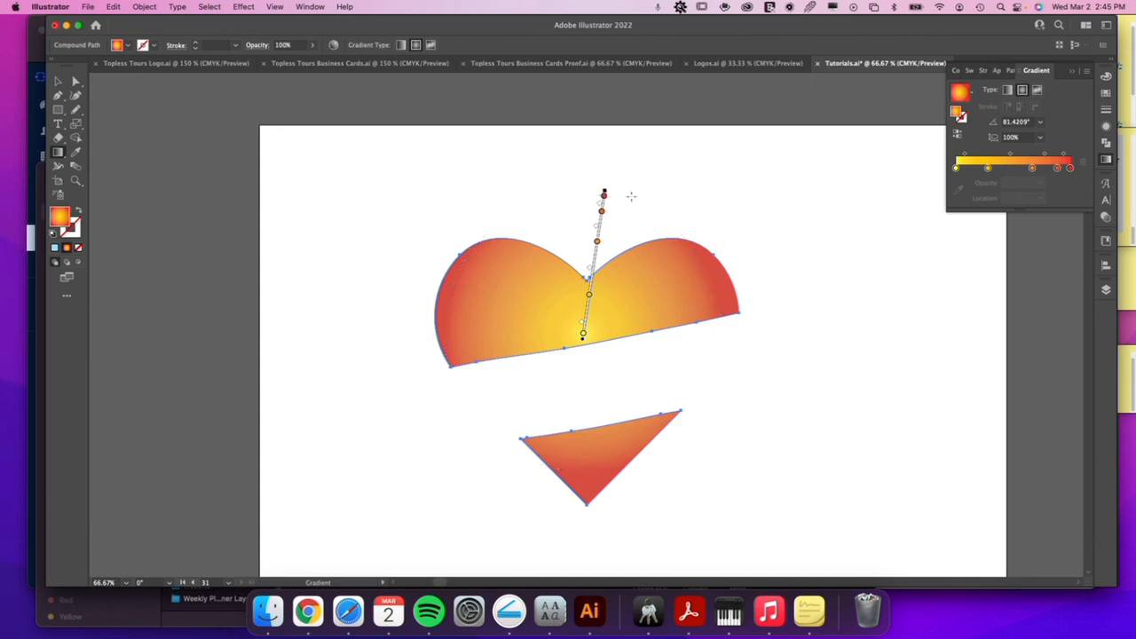
{"action": "key", "text": "v"}
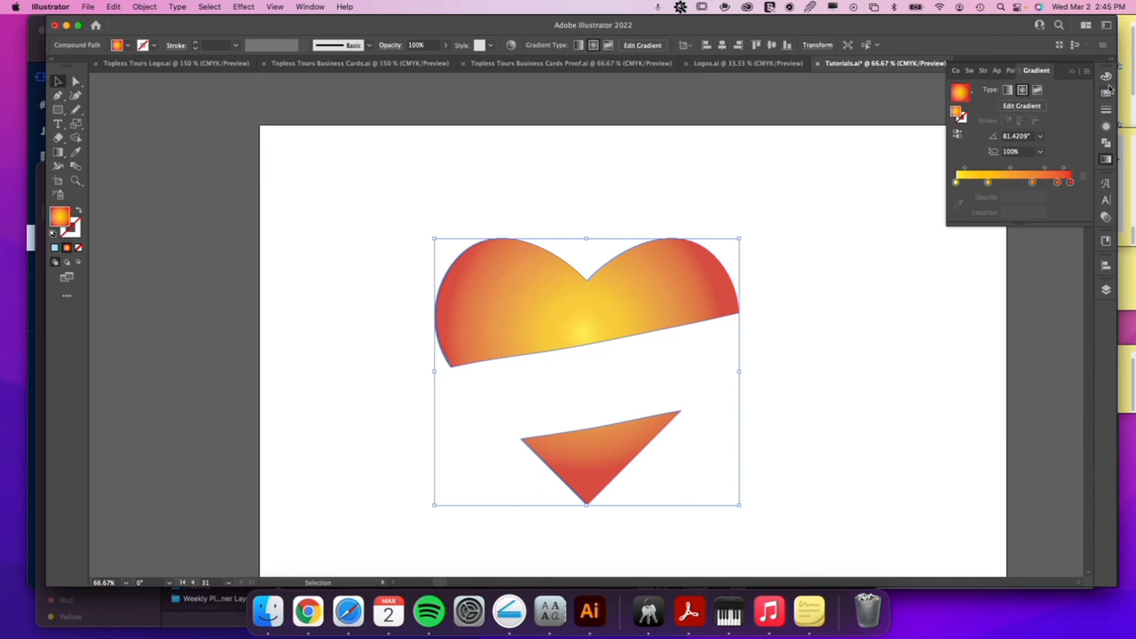
Switch the fill to a freeform gradient, placing the white stop in the left lobe, the dark stop below the notch and another white stop in the right lobe.
{"action": "left_click", "coordinate": [1044, 93]}
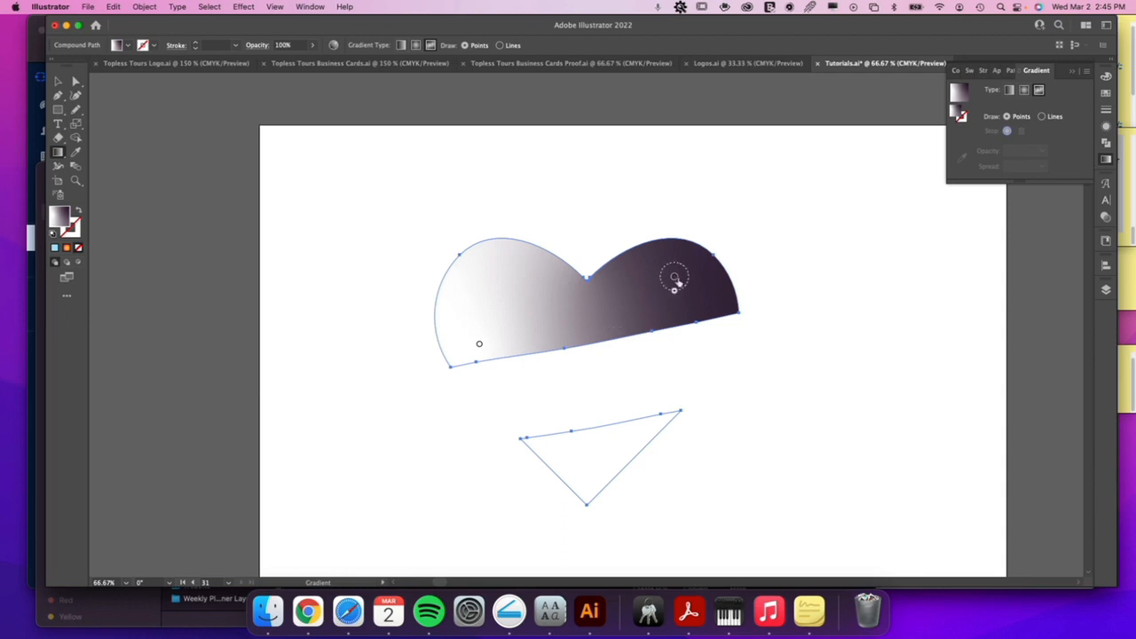
{"action": "left_click_drag", "start_coordinate": [674, 281], "coordinate": [599, 304]}
{"action": "left_click_drag", "start_coordinate": [480, 344], "coordinate": [532, 299]}
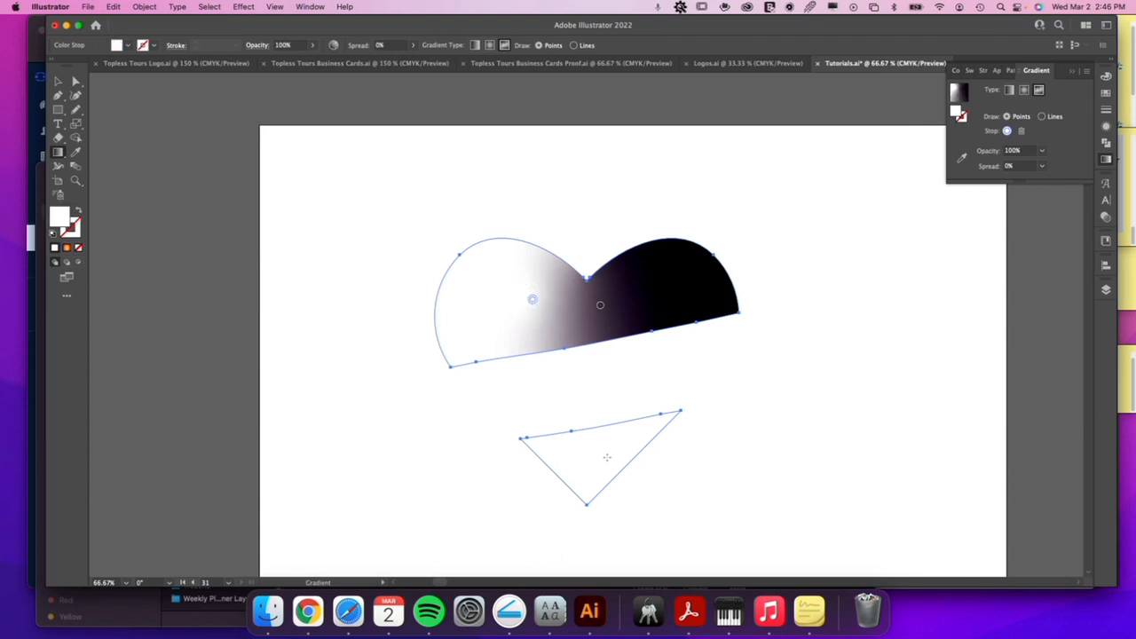
{"action": "left_click", "coordinate": [676, 282]}
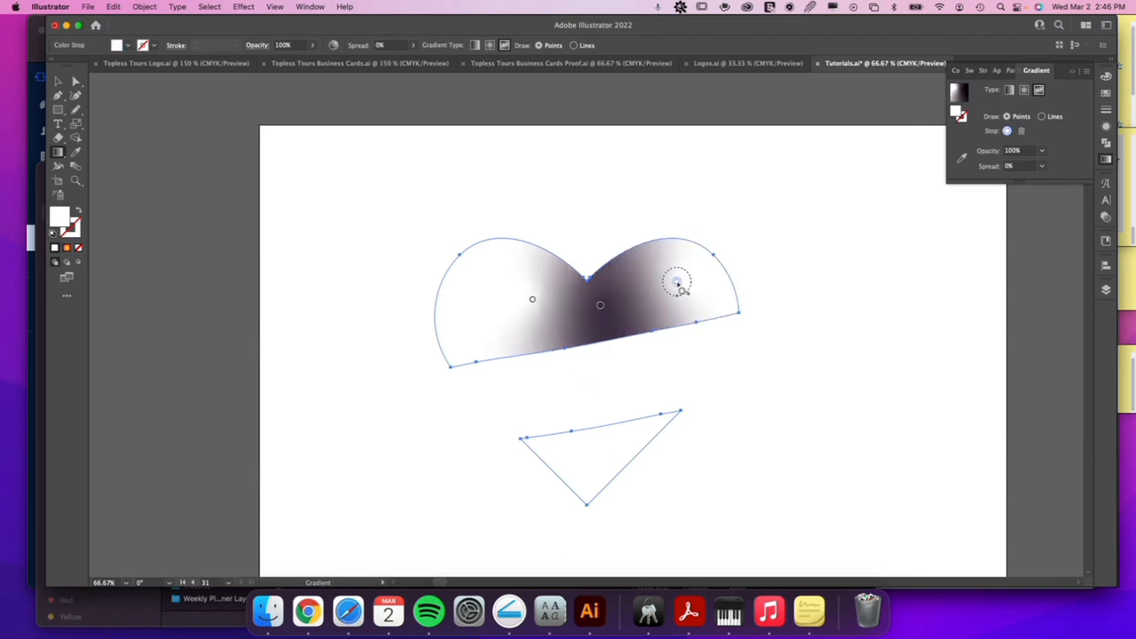
{"action": "left_click", "coordinate": [600, 309]}
{"action": "key", "text": "v"}
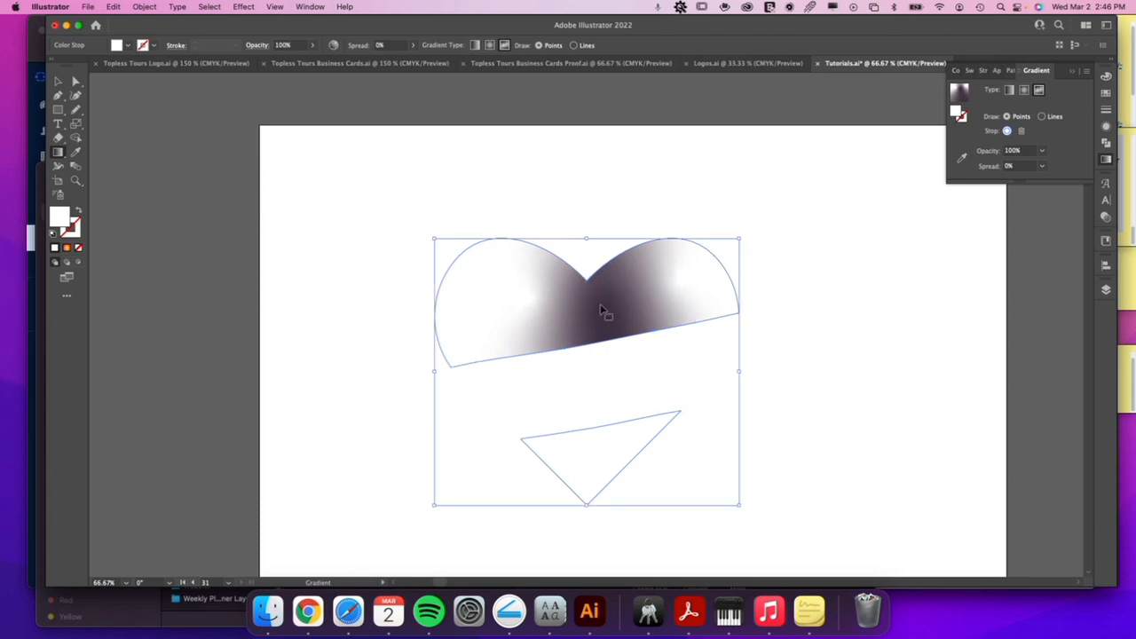
Try moving the dark freeform stop from the upper heart piece into the lower triangle, and undo the move.
{"action": "left_click", "coordinate": [1023, 106]}
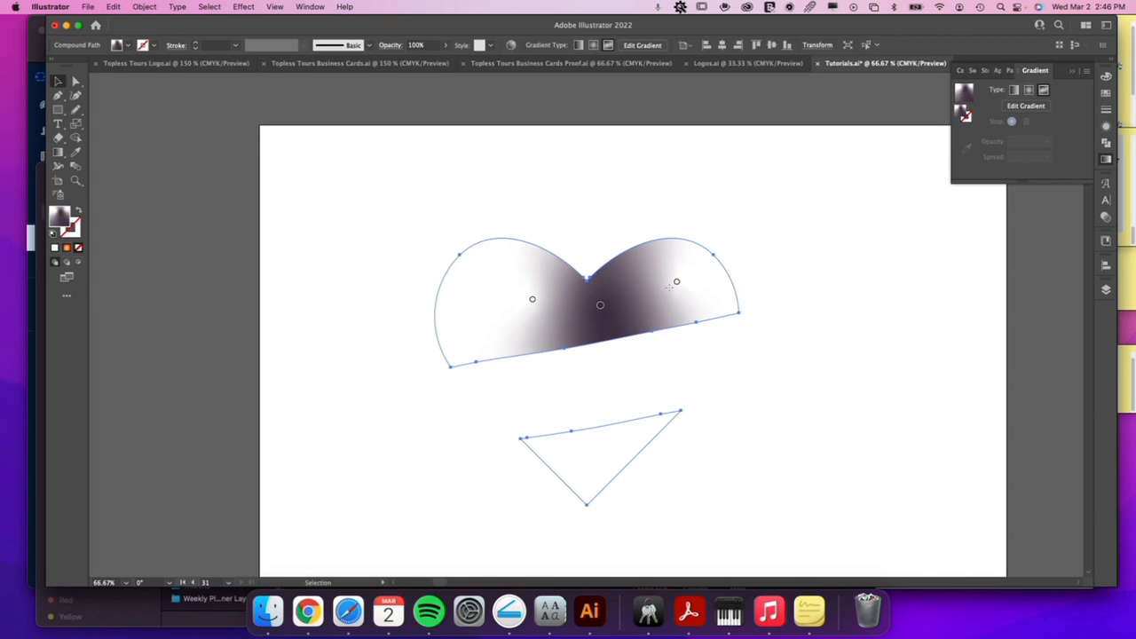
{"action": "left_click_drag", "start_coordinate": [600, 307], "coordinate": [601, 446]}
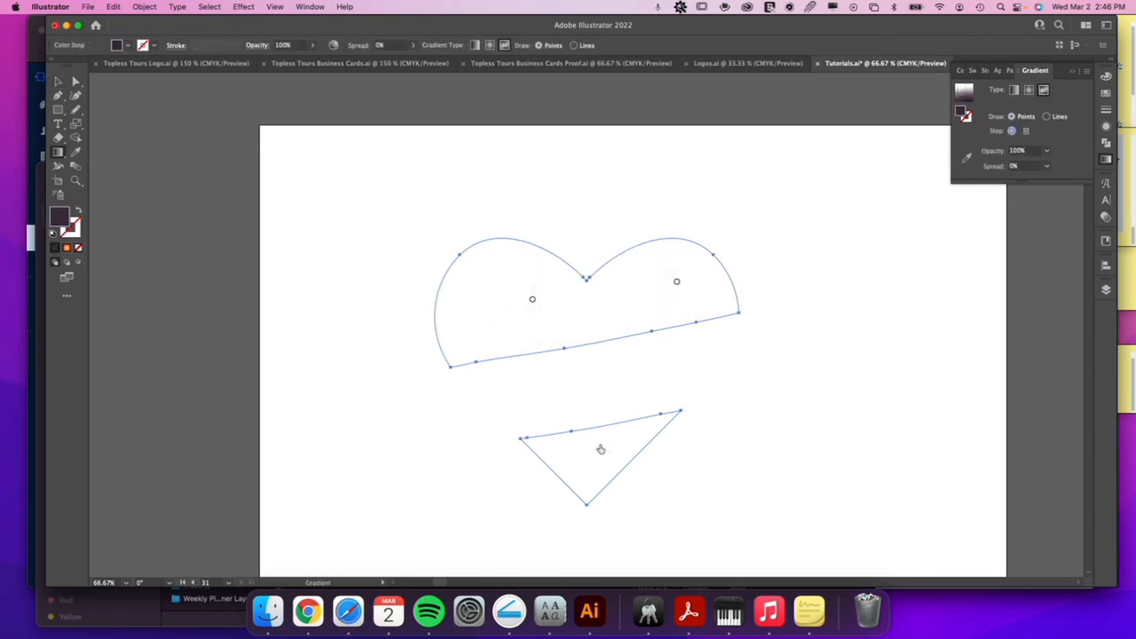
{"action": "key", "text": "v"}
{"action": "key", "text": "super+z"}
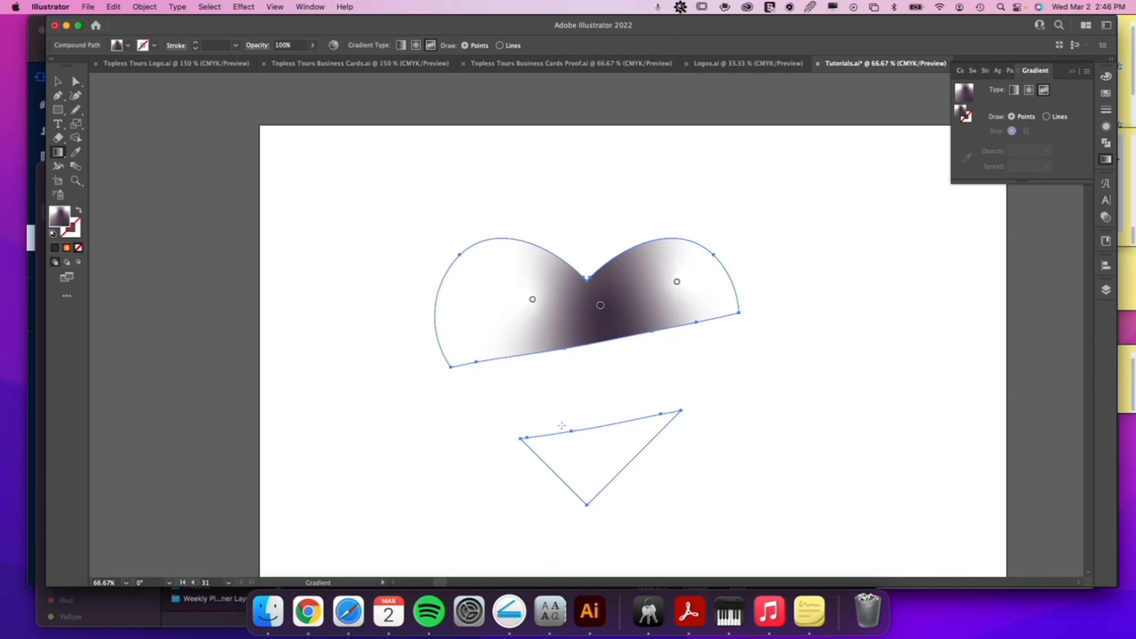
Color the freeform stops yellow in the middle, dark red in the right lobe and orange in the left, and reposition the orange and yellow stops.
{"action": "left_click_drag", "start_coordinate": [594, 313], "coordinate": [588, 317]}
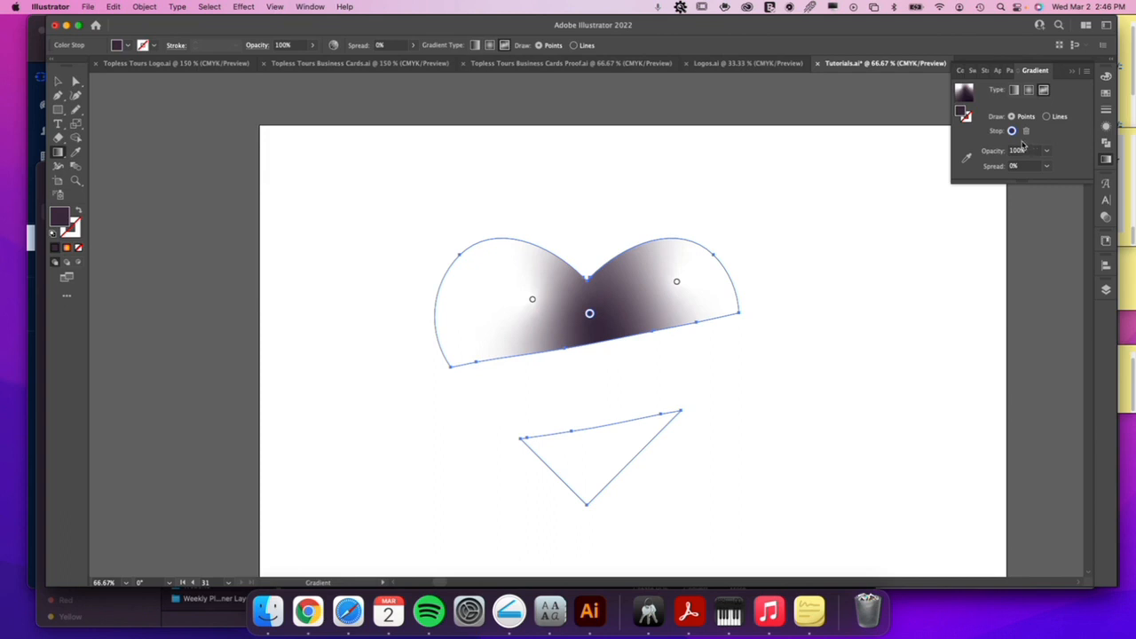
{"action": "left_click", "coordinate": [1103, 94]}
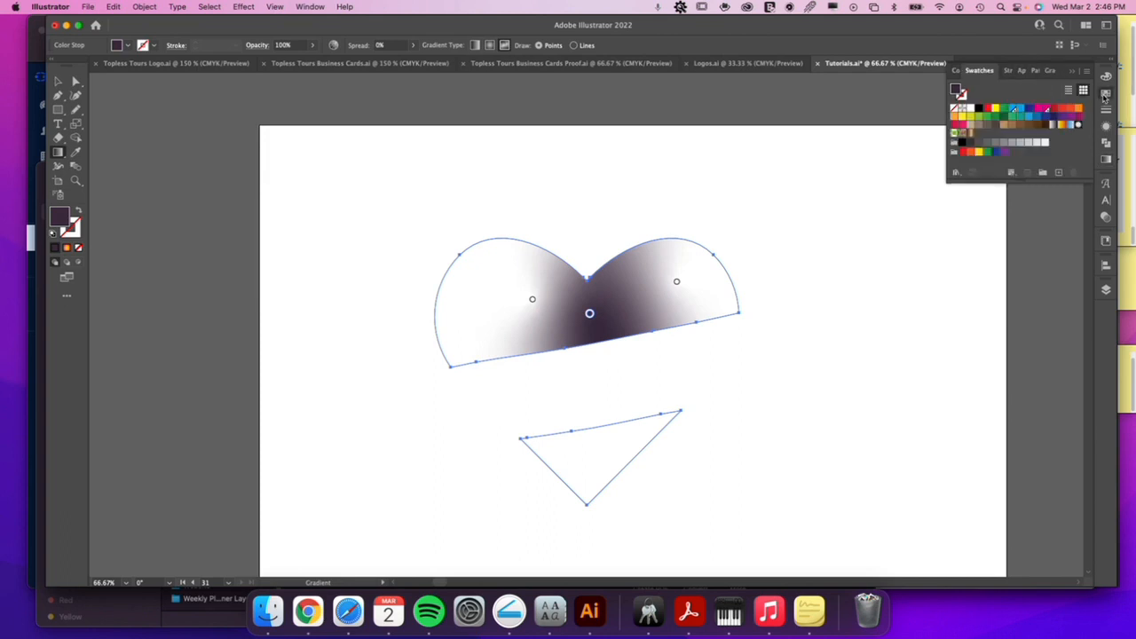
{"action": "left_click", "coordinate": [996, 108]}
{"action": "left_click", "coordinate": [676, 282]}
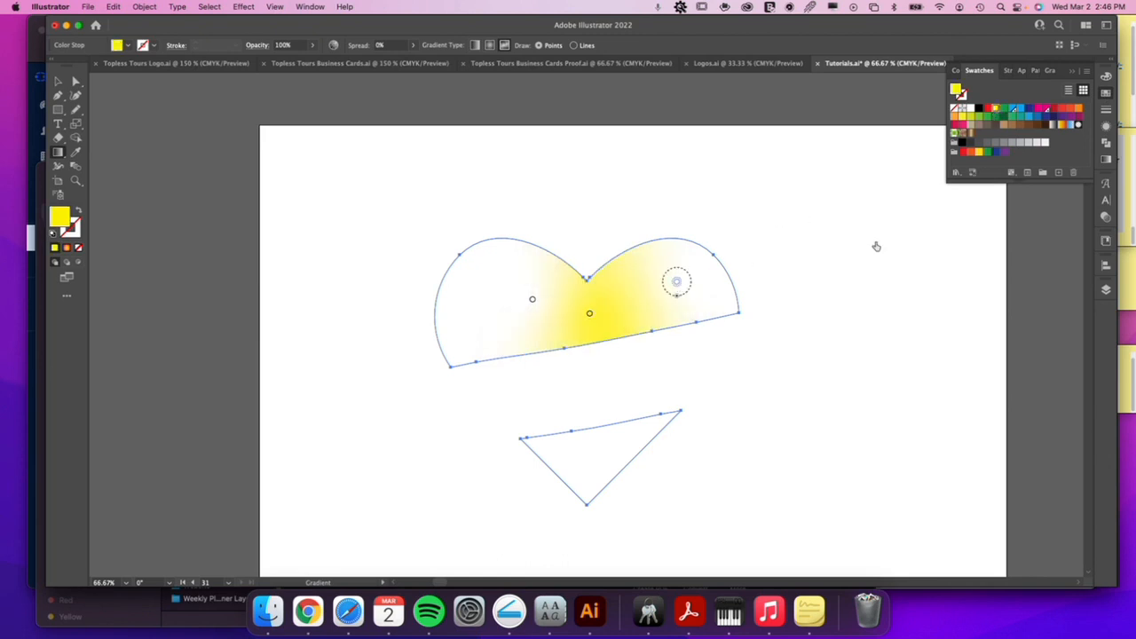
{"action": "left_click", "coordinate": [1055, 108]}
{"action": "left_click", "coordinate": [532, 300]}
{"action": "left_click", "coordinate": [1078, 108]}
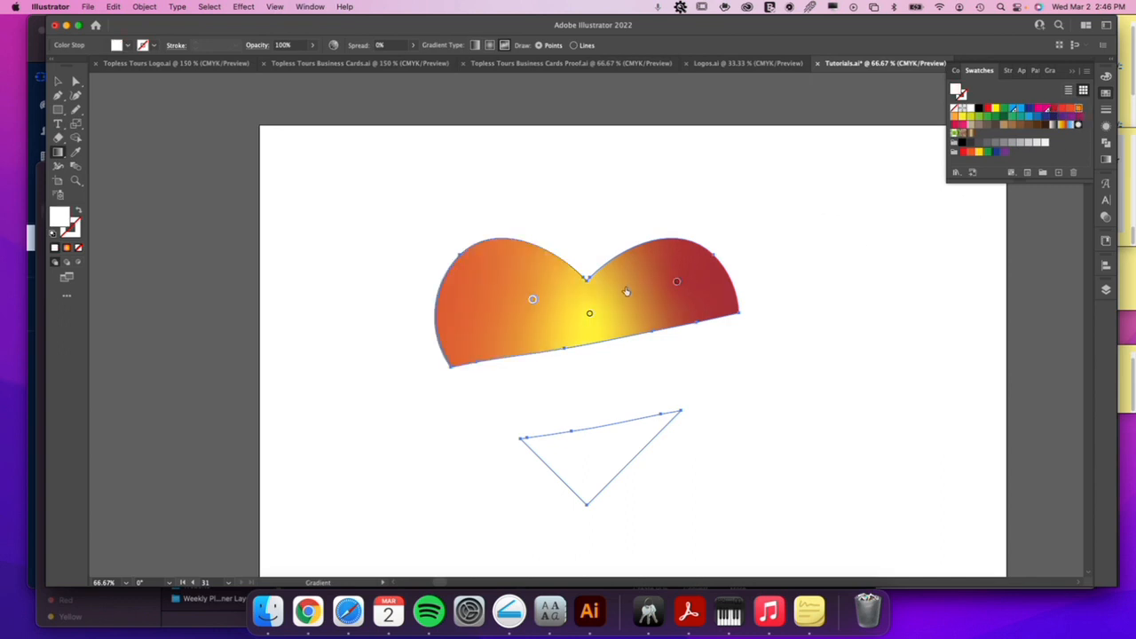
{"action": "left_click_drag", "start_coordinate": [532, 299], "coordinate": [465, 317]}
{"action": "left_click_drag", "start_coordinate": [589, 312], "coordinate": [582, 298]}
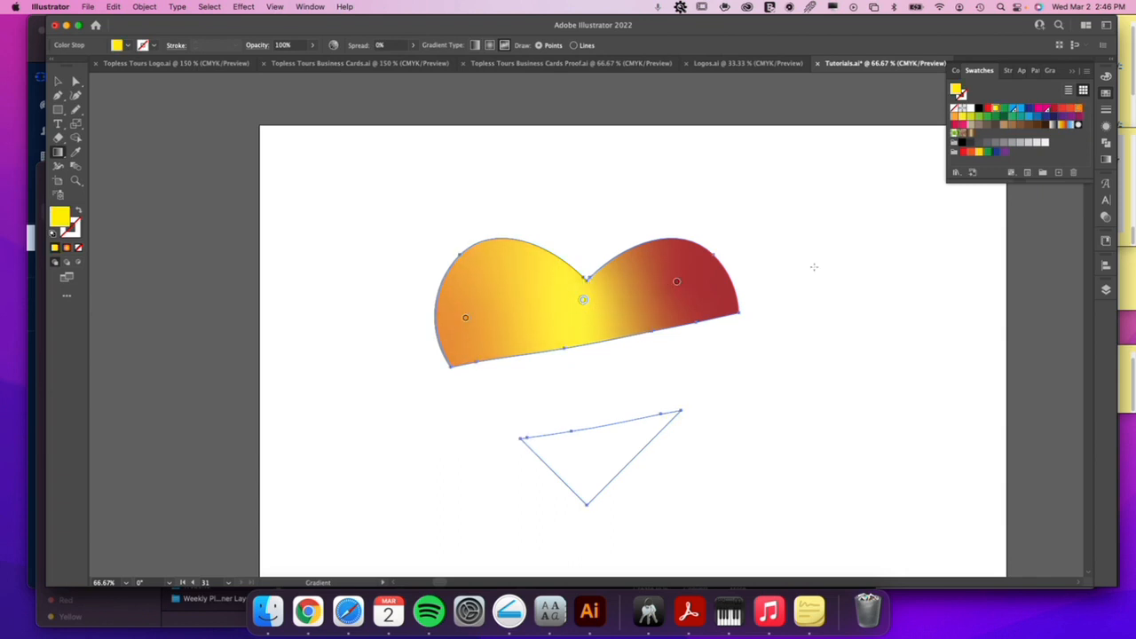
Switch the fill to a linear gradient and shift its middle stops toward the yellow end, with the orange-red stop at about 59.71%.
{"action": "left_click", "coordinate": [1106, 160]}
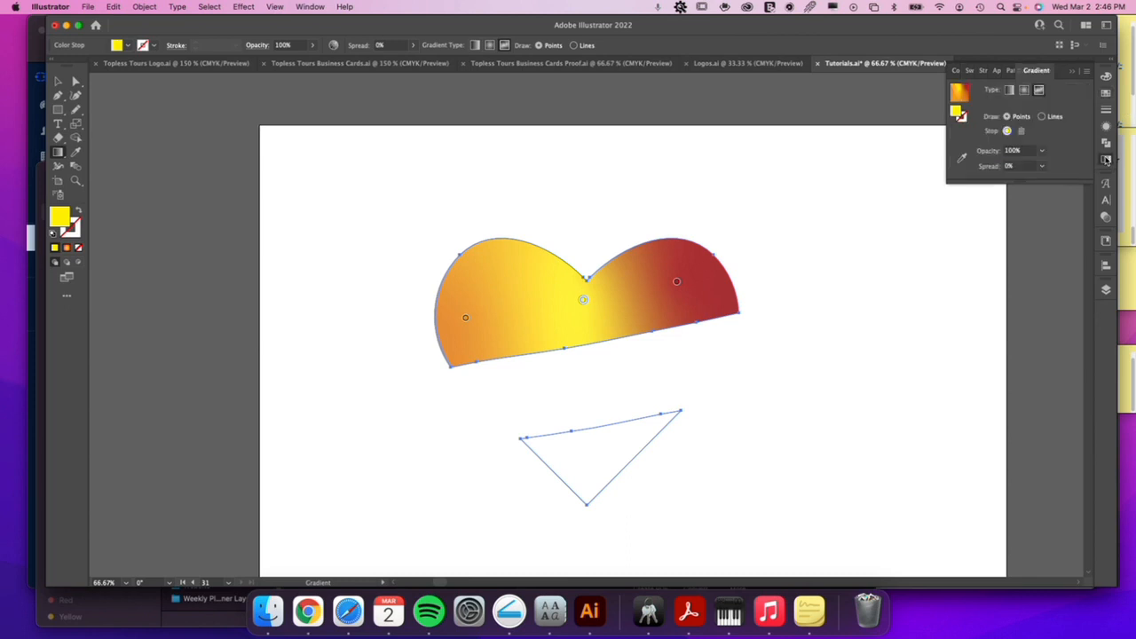
{"action": "left_click", "coordinate": [1009, 91]}
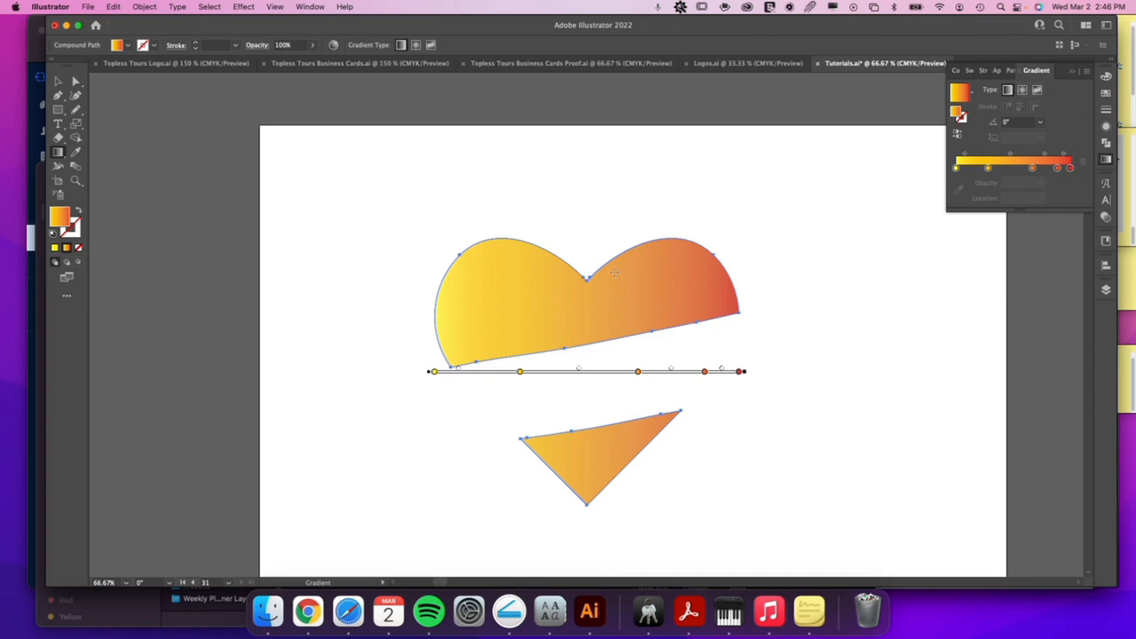
{"action": "left_click_drag", "start_coordinate": [1032, 168], "coordinate": [977, 169]}
{"action": "mouse_move", "coordinate": [1014, 169]}
{"action": "left_mouse_down"}
{"action": "mouse_move", "coordinate": [1038, 169]}
{"action": "mouse_move", "coordinate": [1021, 177]}
{"action": "left_mouse_up"}
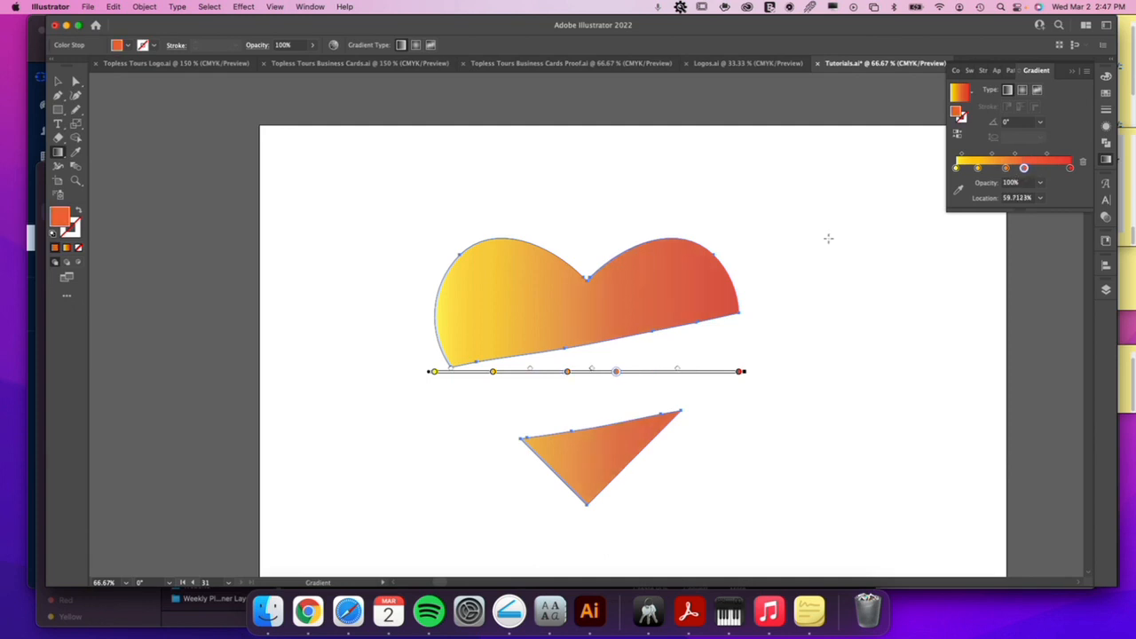
{"action": "key", "text": "v"}
{"action": "left_click", "coordinate": [794, 270]}
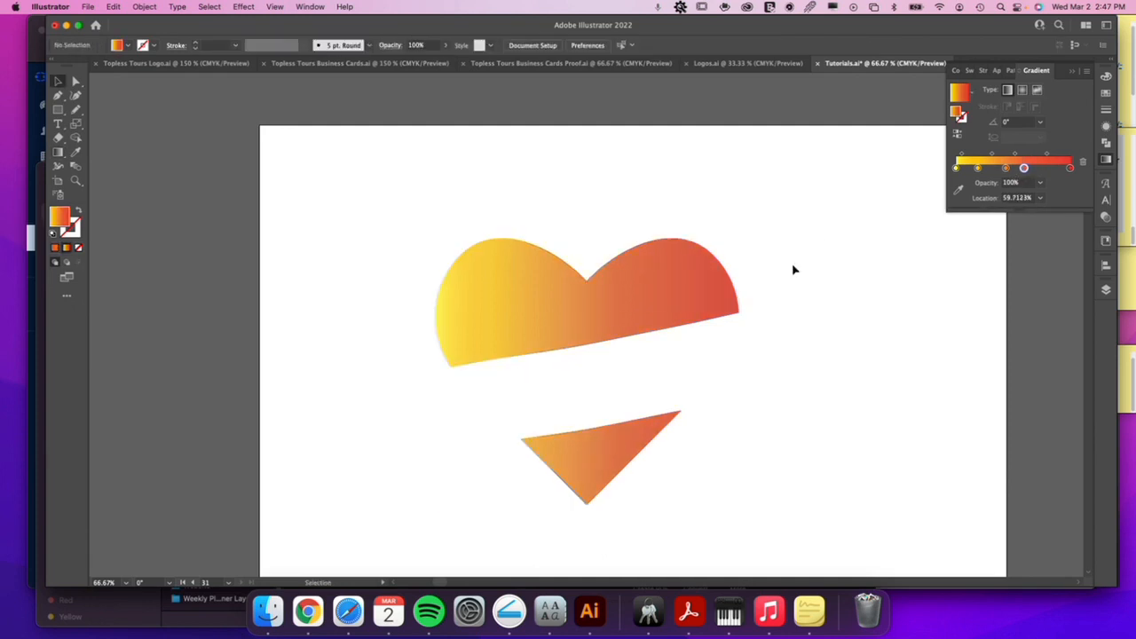
Redraw the heart's linear gradient at about 10.25° along the slanted gap and move its red end stop inward.
{"action": "left_click", "coordinate": [694, 284]}
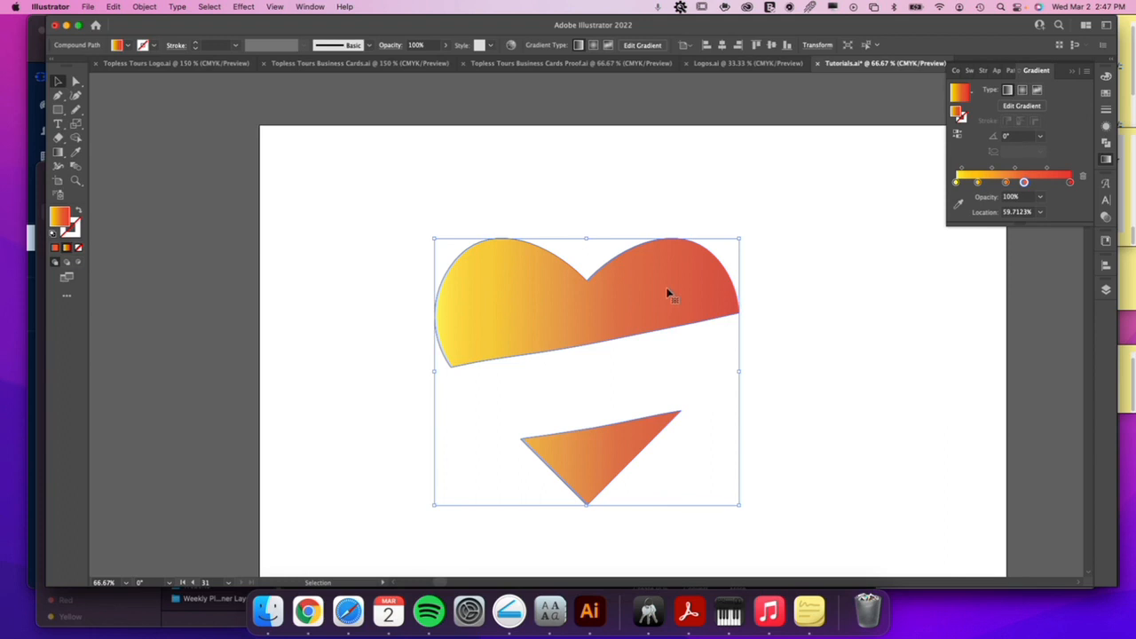
{"action": "key", "text": "g"}
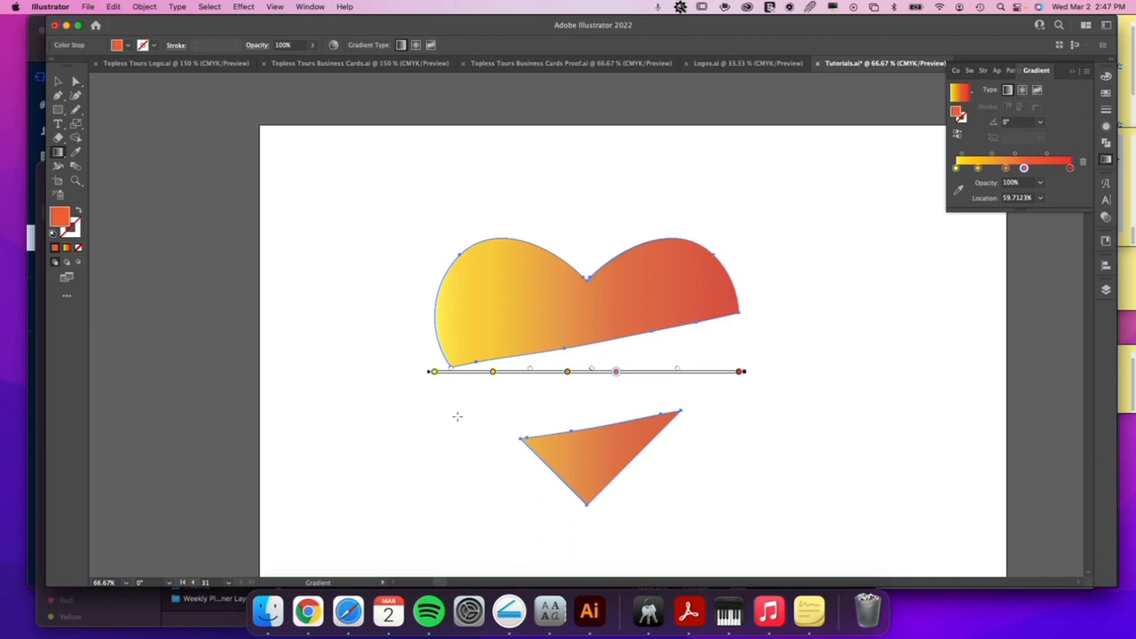
{"action": "mouse_move", "coordinate": [457, 417]}
{"action": "left_mouse_down"}
{"action": "mouse_move", "coordinate": [631, 395]}
{"action": "mouse_move", "coordinate": [879, 322]}
{"action": "mouse_move", "coordinate": [743, 358]}
{"action": "mouse_move", "coordinate": [735, 346]}
{"action": "mouse_move", "coordinate": [737, 356]}
{"action": "mouse_move", "coordinate": [901, 316]}
{"action": "mouse_move", "coordinate": [465, 431]}
{"action": "mouse_move", "coordinate": [482, 414]}
{"action": "mouse_move", "coordinate": [841, 332]}
{"action": "mouse_move", "coordinate": [793, 335]}
{"action": "mouse_move", "coordinate": [581, 397]}
{"action": "mouse_move", "coordinate": [601, 450]}
{"action": "mouse_move", "coordinate": [441, 481]}
{"action": "mouse_move", "coordinate": [520, 456]}
{"action": "mouse_move", "coordinate": [481, 398]}
{"action": "mouse_move", "coordinate": [717, 394]}
{"action": "mouse_move", "coordinate": [754, 354]}
{"action": "mouse_move", "coordinate": [742, 349]}
{"action": "mouse_move", "coordinate": [753, 367]}
{"action": "mouse_move", "coordinate": [742, 370]}
{"action": "mouse_move", "coordinate": [733, 338]}
{"action": "mouse_move", "coordinate": [615, 359]}
{"action": "left_mouse_up"}
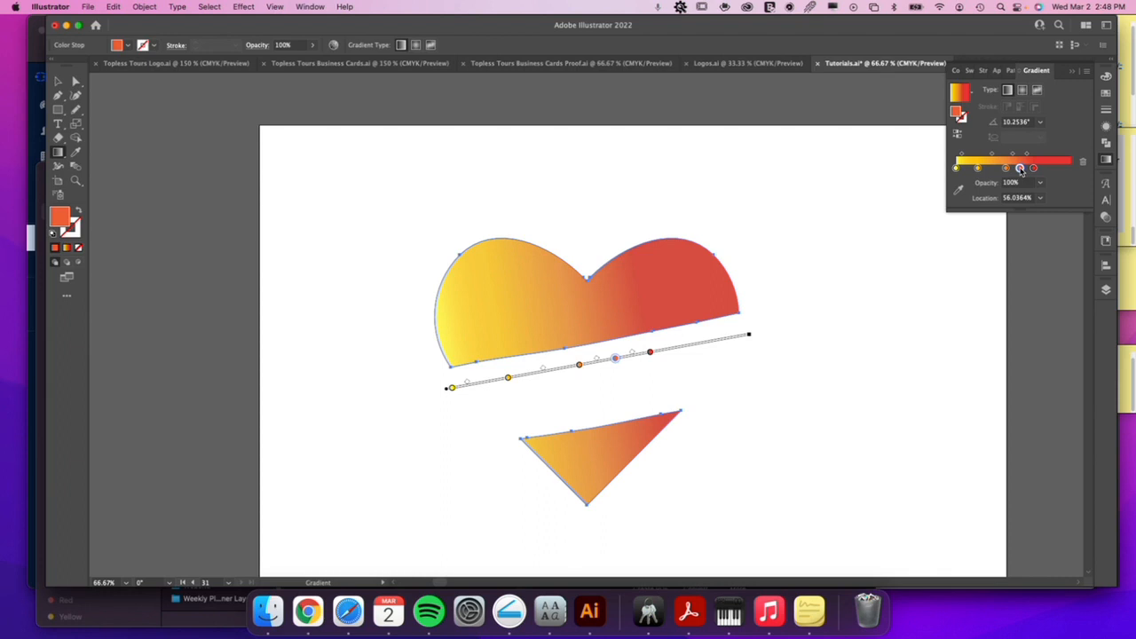
Replace the gradient's orange-red stop with a new stop at about 57.05% and recolor it purple.
{"action": "left_click_drag", "start_coordinate": [1021, 176], "coordinate": [1032, 282]}
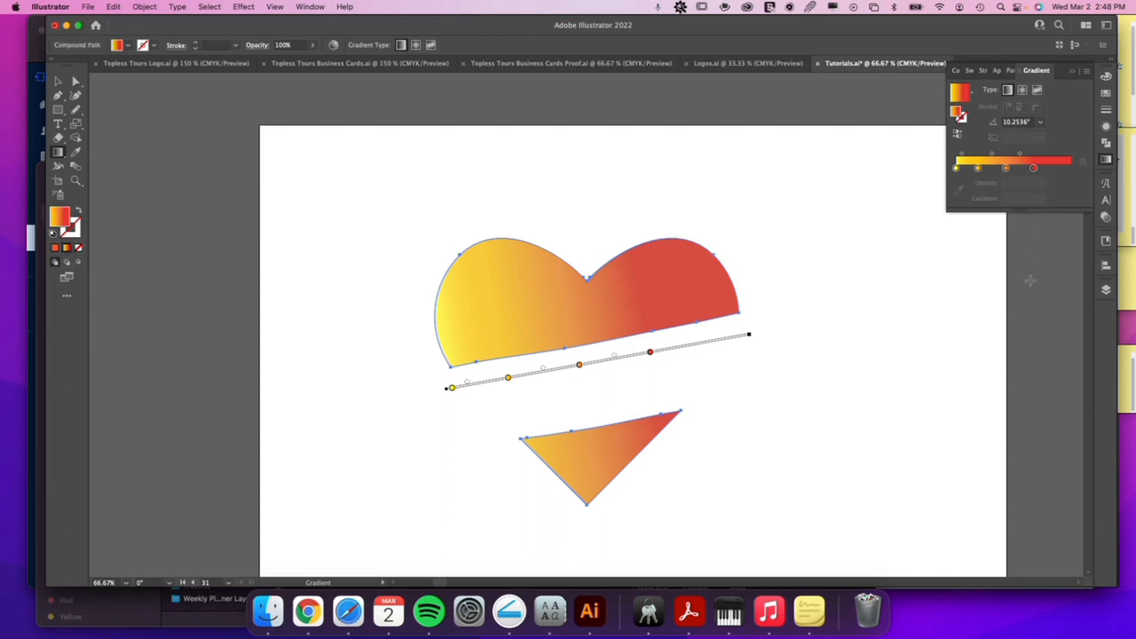
{"action": "left_click", "coordinate": [1021, 169]}
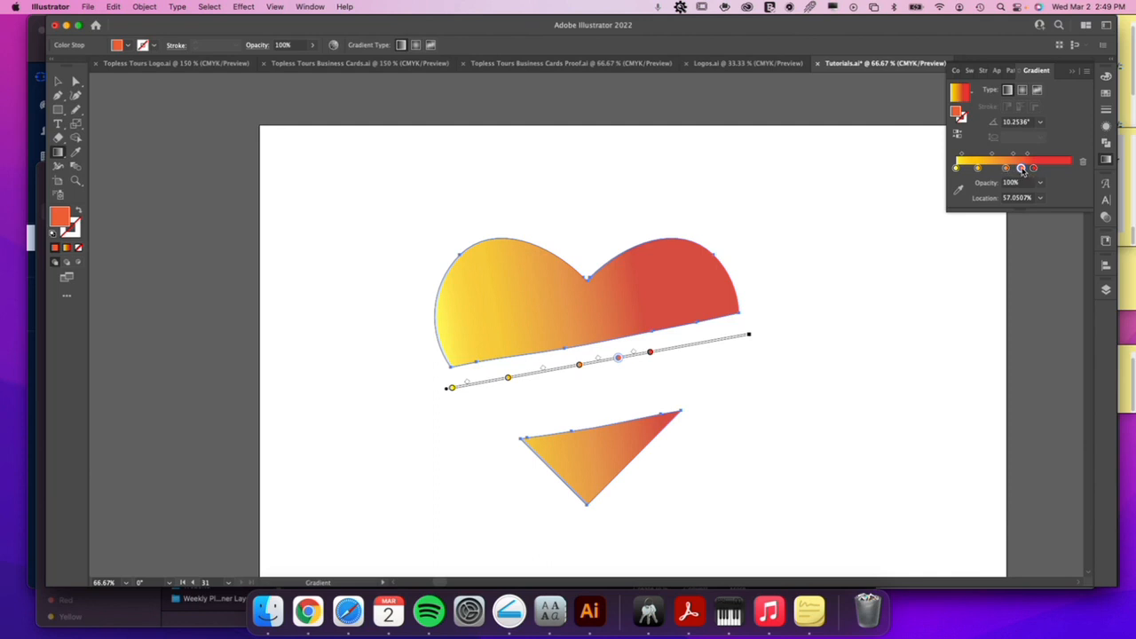
{"action": "double_click", "coordinate": [1021, 169]}
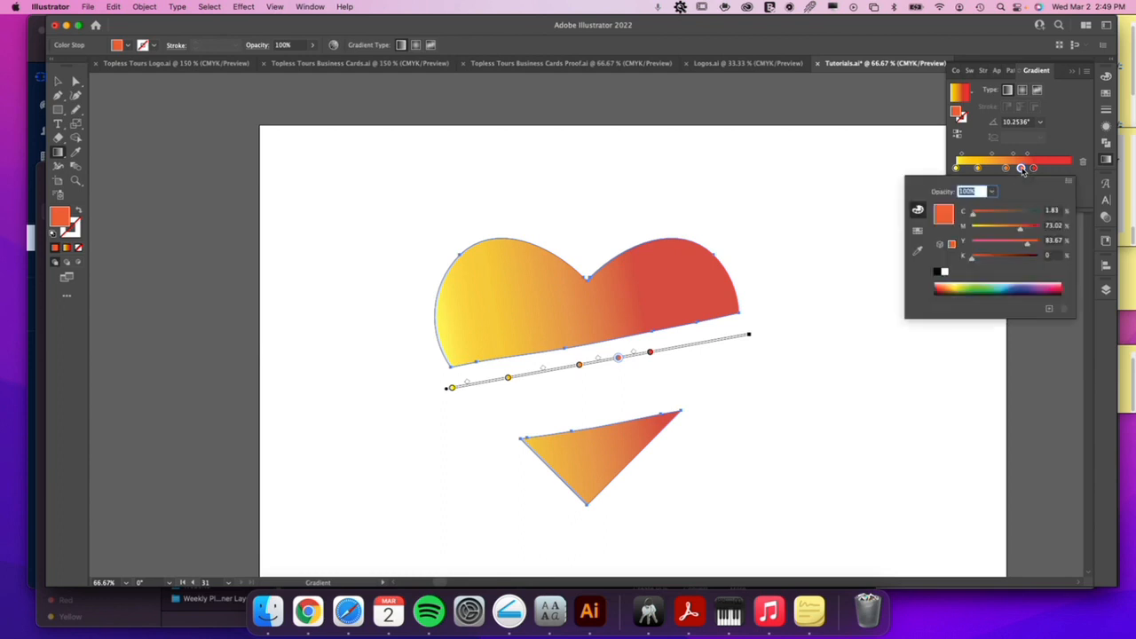
{"action": "left_click", "coordinate": [1021, 286]}
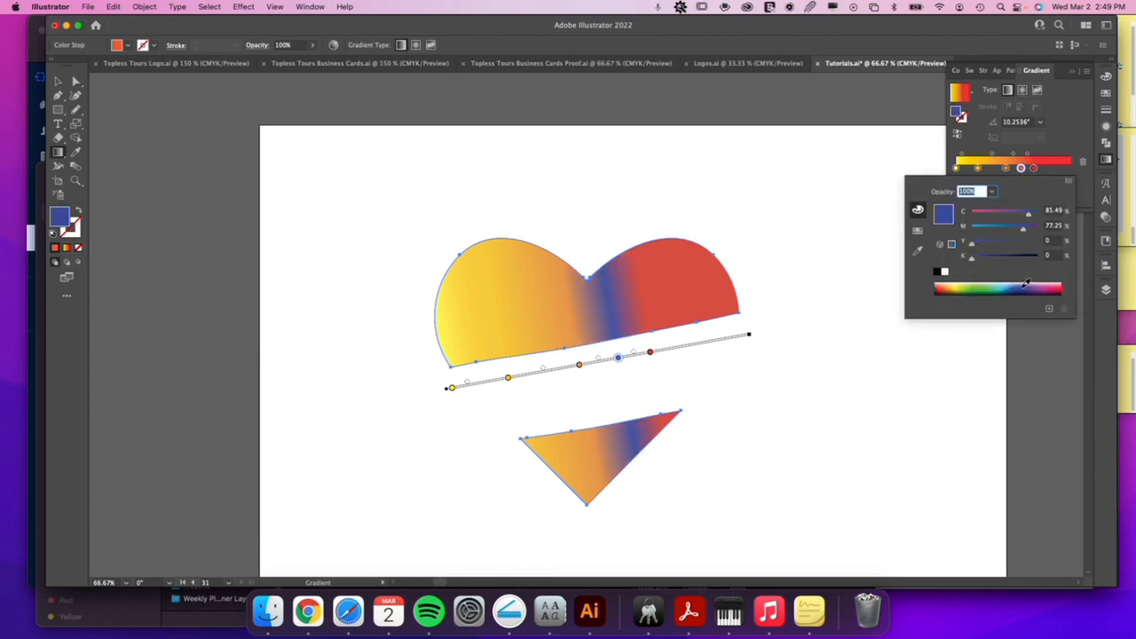
{"action": "left_click", "coordinate": [1031, 286]}
{"action": "left_click", "coordinate": [1037, 169]}
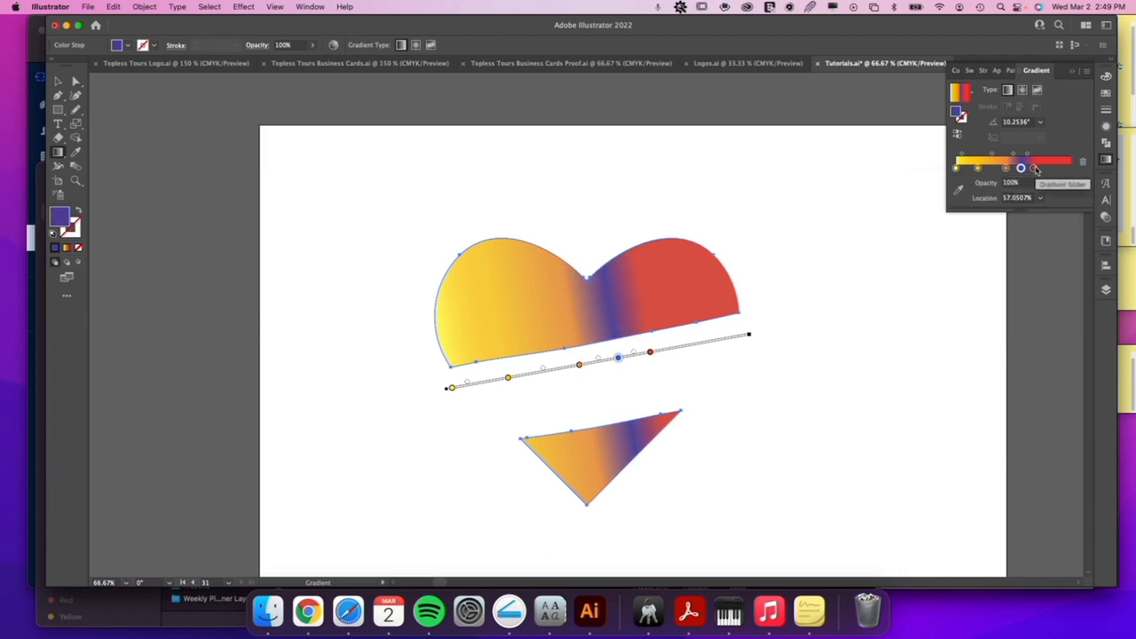
Spread out the gradient stops, shifting purple and red toward the red end and placing orange at about 40.38%, and deselect the heart.
{"action": "left_click_drag", "start_coordinate": [1036, 170], "coordinate": [1001, 168]}
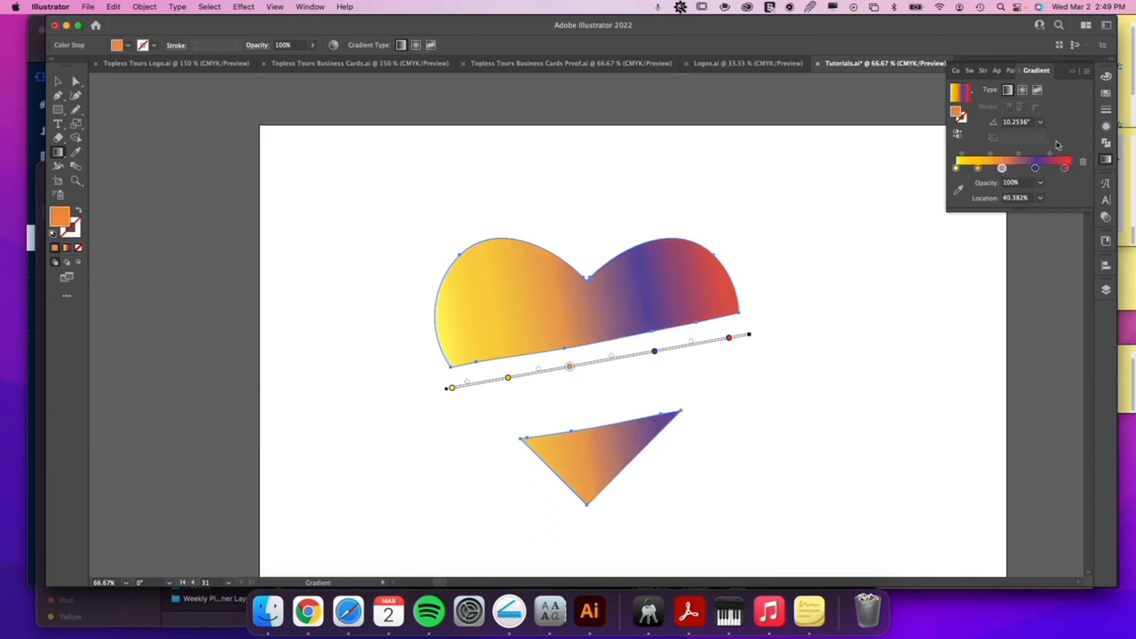
{"action": "key", "text": "v"}
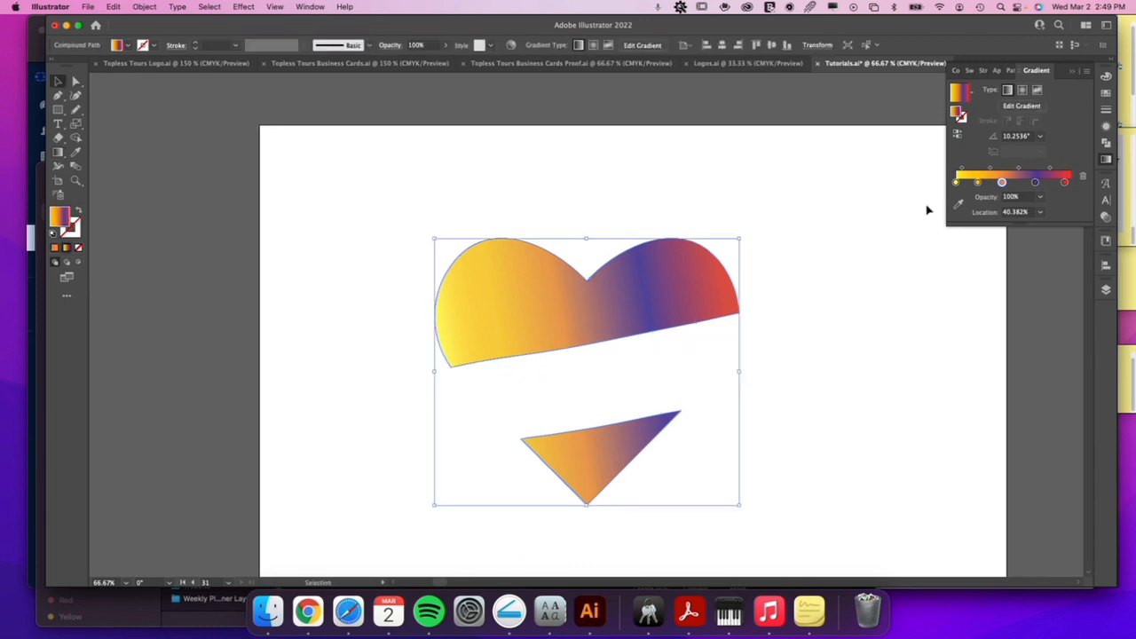
{"action": "left_click", "coordinate": [797, 267]}
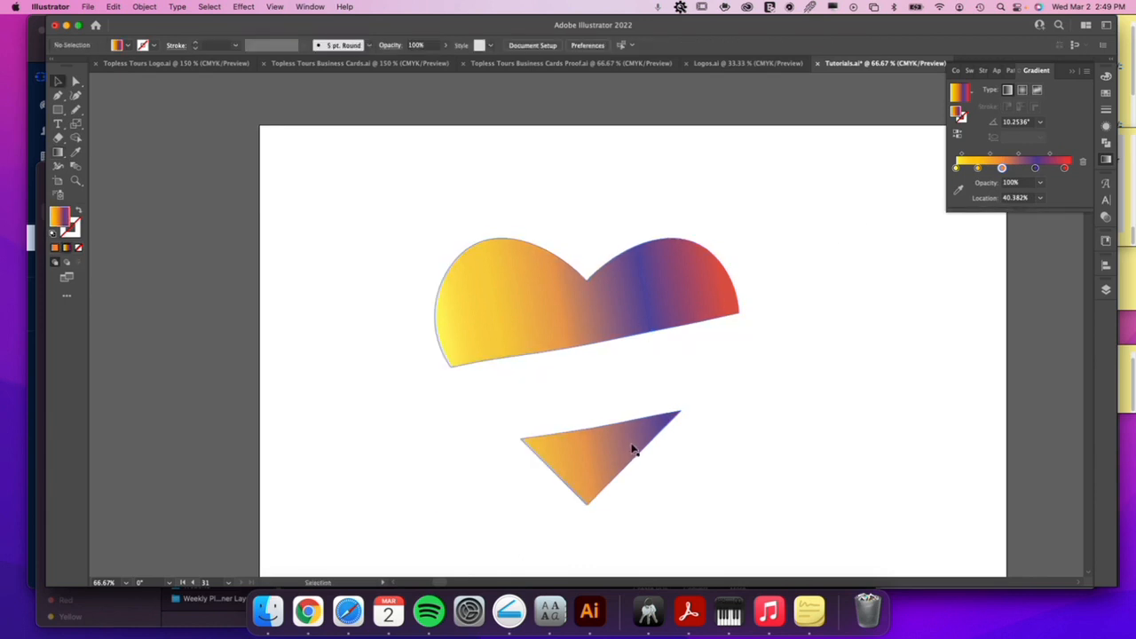
Release the heart's compound path into separate pieces.
{"action": "left_click", "coordinate": [614, 305]}
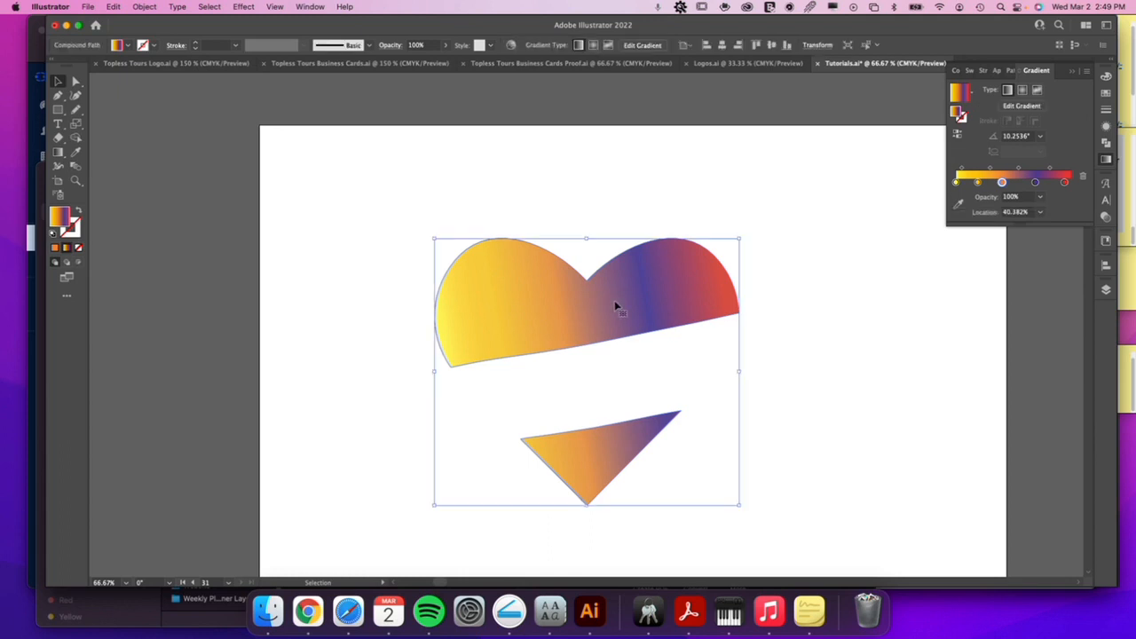
{"action": "right_click", "coordinate": [623, 305]}
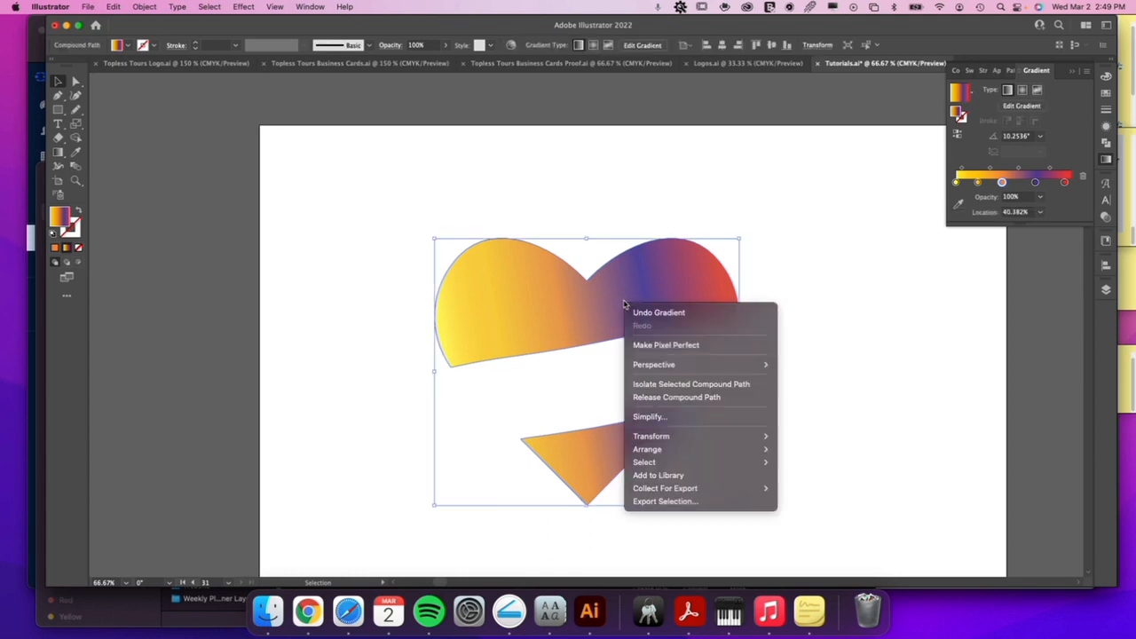
{"action": "left_click", "coordinate": [682, 398]}
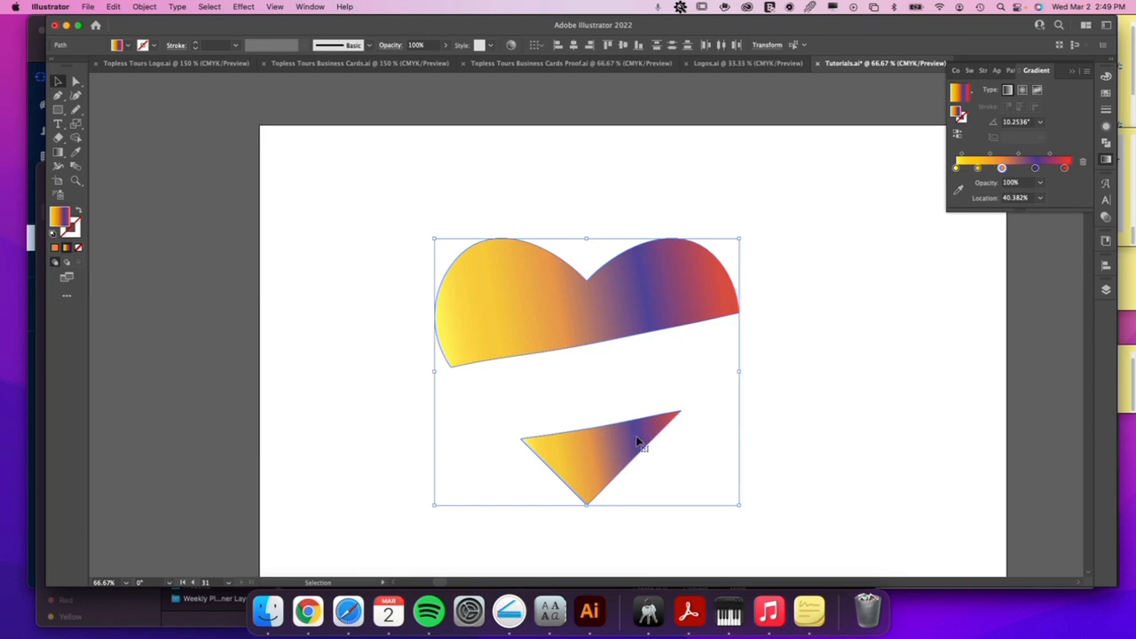
Redraw the lower triangle's gradient on its own so it runs downward at about -83.66°.
{"action": "left_click", "coordinate": [669, 447]}
{"action": "left_click", "coordinate": [640, 444]}
{"action": "key", "text": "g"}
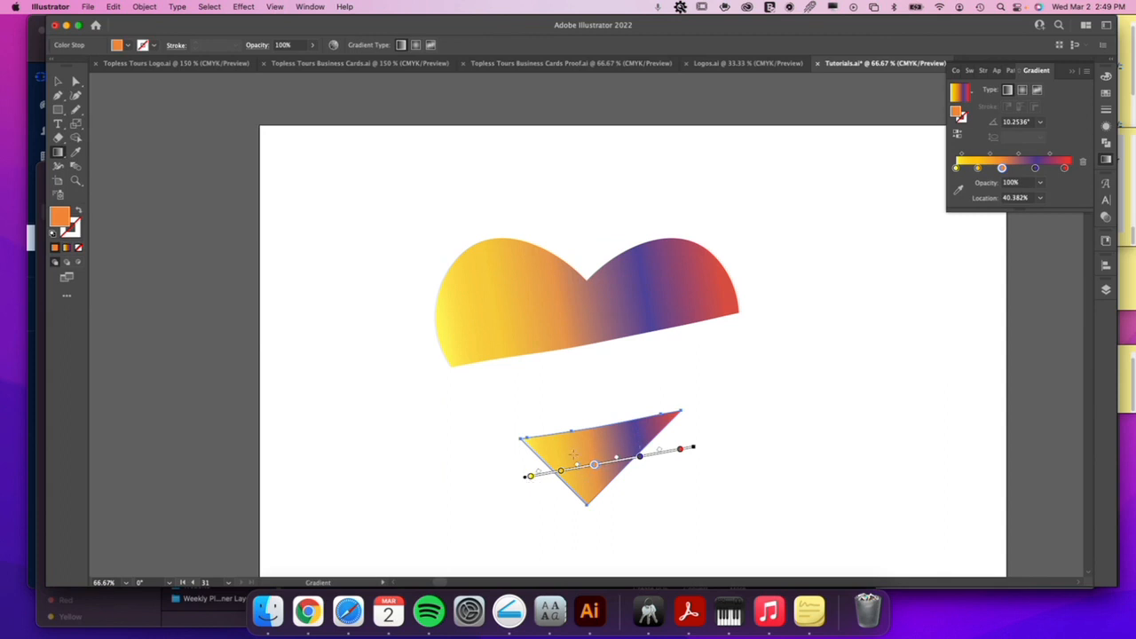
{"action": "mouse_move", "coordinate": [590, 419]}
{"action": "left_mouse_down"}
{"action": "mouse_move", "coordinate": [591, 493]}
{"action": "mouse_move", "coordinate": [649, 469]}
{"action": "mouse_move", "coordinate": [558, 414]}
{"action": "left_mouse_up"}
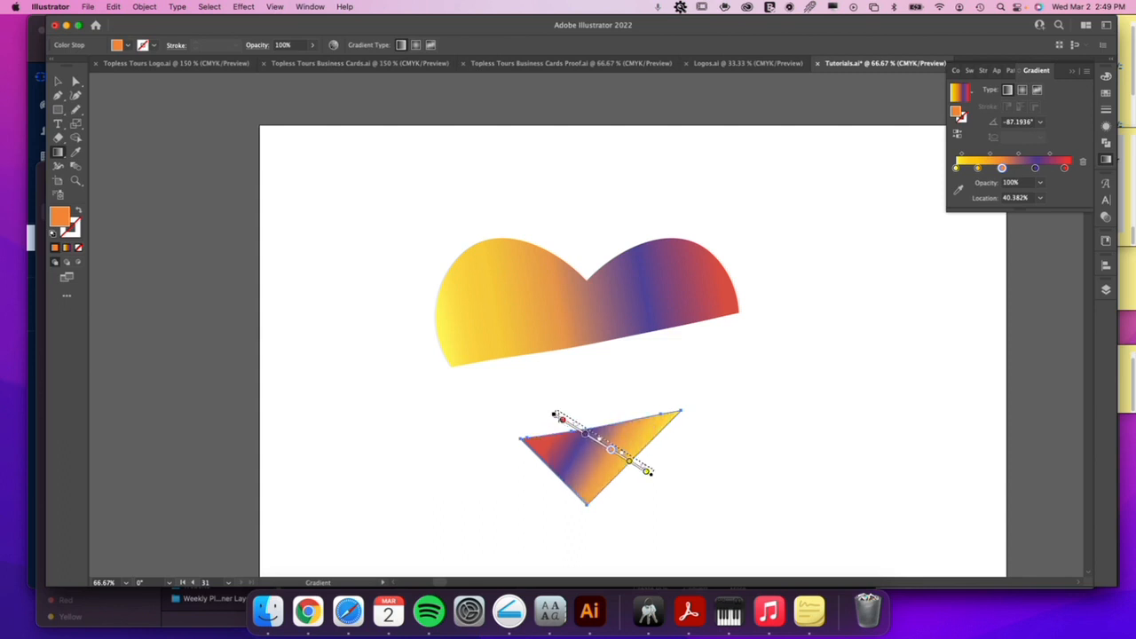
{"action": "mouse_move", "coordinate": [543, 490]}
{"action": "left_mouse_down"}
{"action": "mouse_move", "coordinate": [638, 408]}
{"action": "mouse_move", "coordinate": [589, 408]}
{"action": "mouse_move", "coordinate": [590, 482]}
{"action": "mouse_move", "coordinate": [607, 486]}
{"action": "left_mouse_up"}
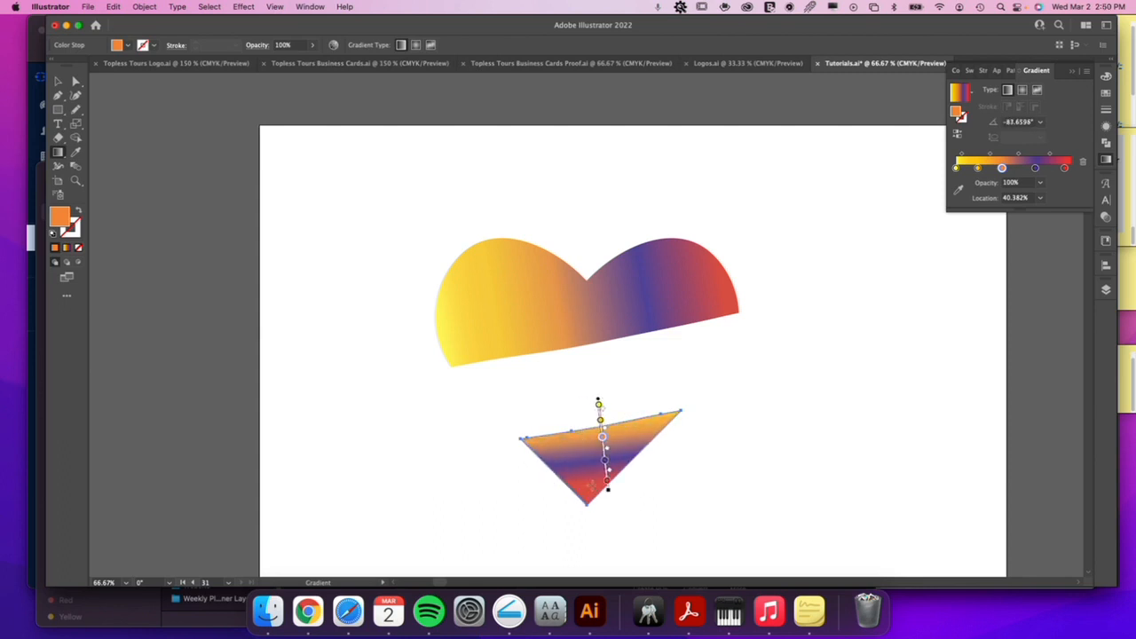
{"action": "key", "text": "v"}
{"action": "left_click", "coordinate": [581, 413]}
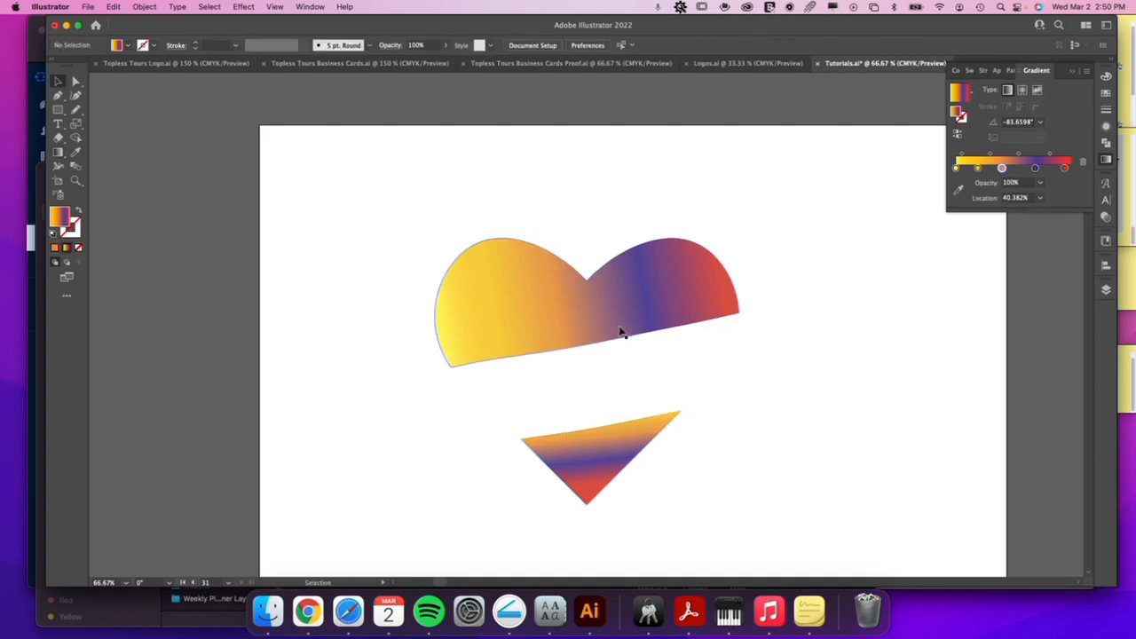
Combine the upper heart piece and the lower triangle into one compound path again.
{"action": "left_click", "coordinate": [596, 435]}
{"action": "left_click", "coordinate": [608, 325], "text": "shift"}
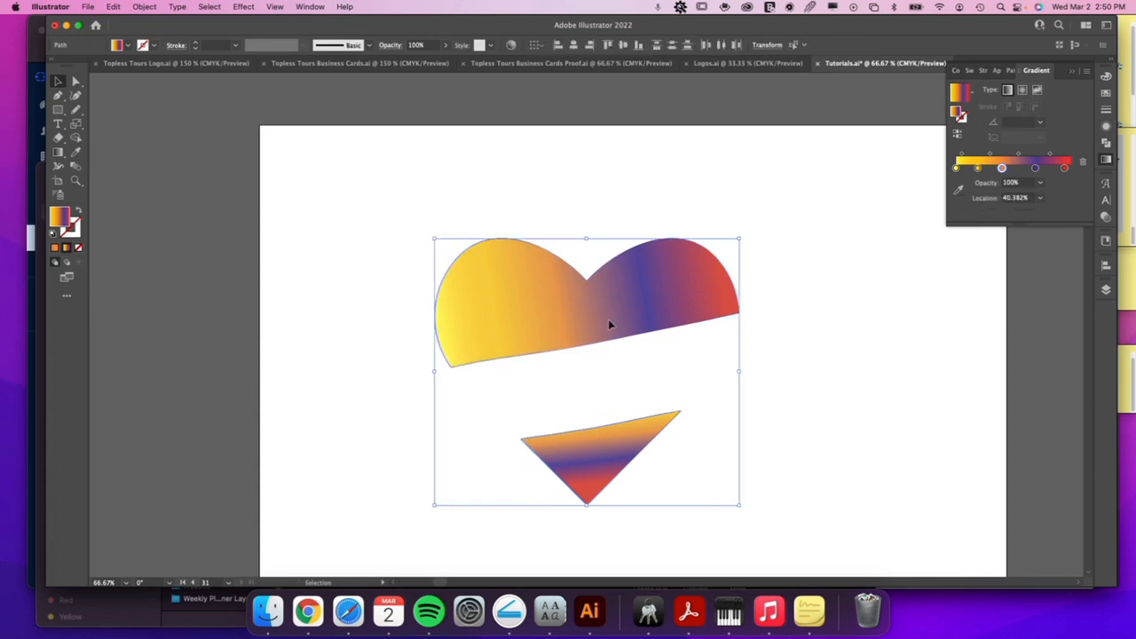
{"action": "right_click", "coordinate": [610, 325]}
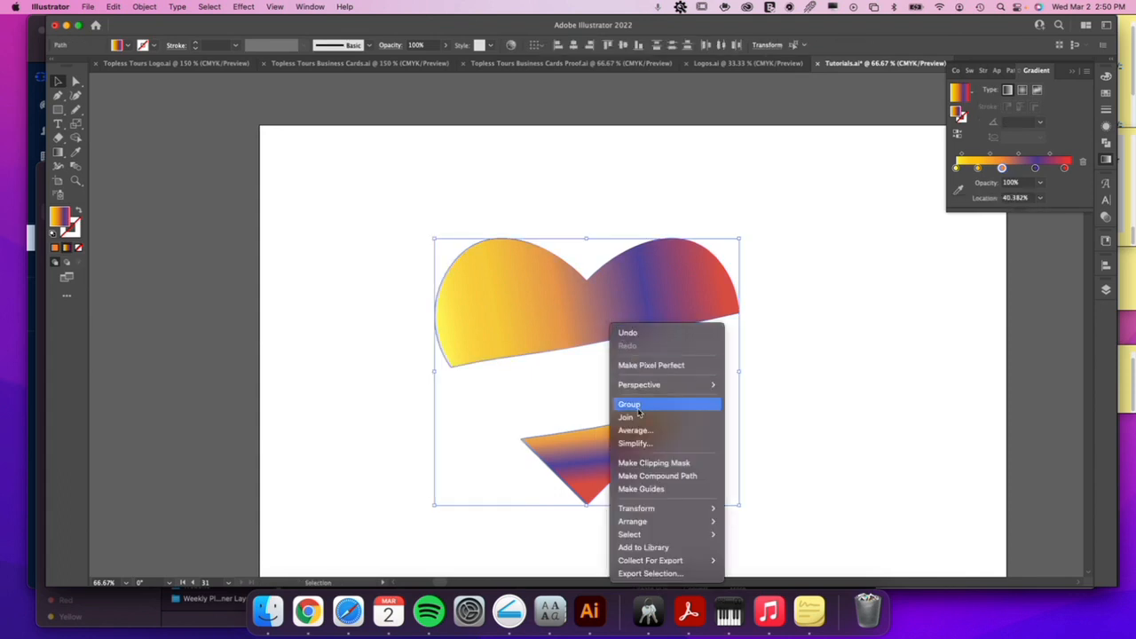
{"action": "left_click", "coordinate": [657, 475]}
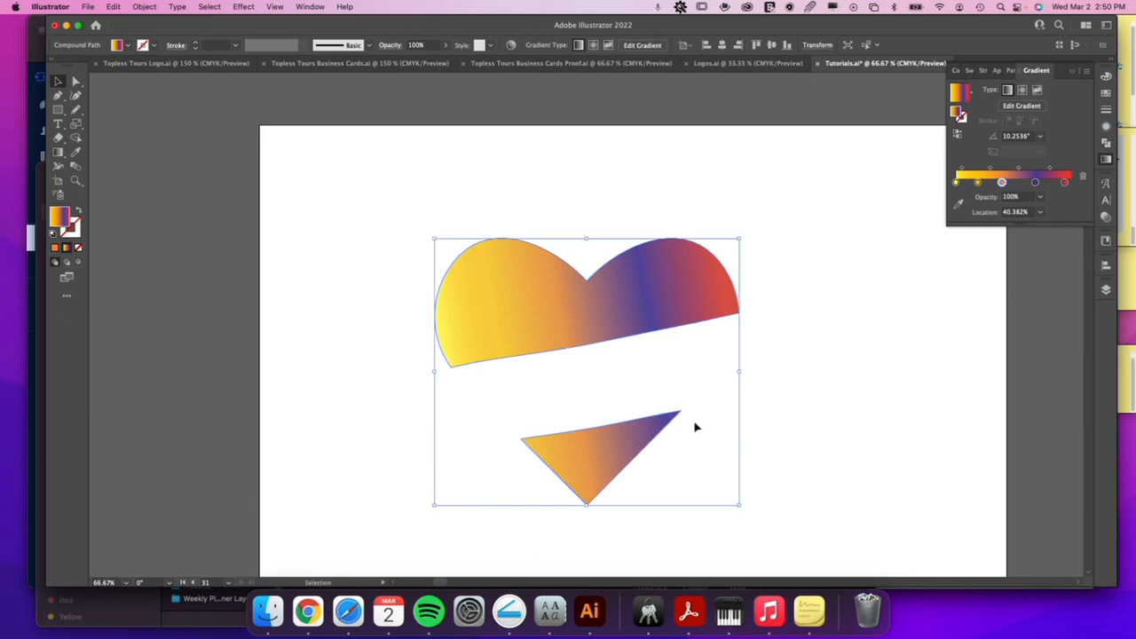
{"action": "left_click", "coordinate": [803, 394]}
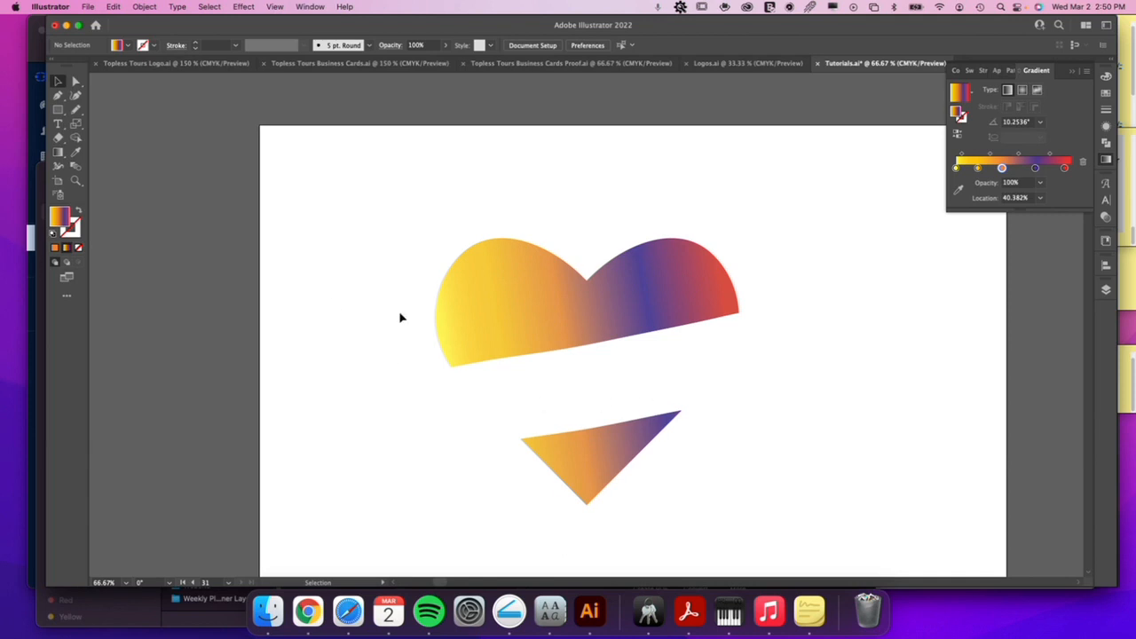
Try to place text along the compound heart's outline with the Type on a Path tool.
{"action": "left_click", "coordinate": [593, 462]}
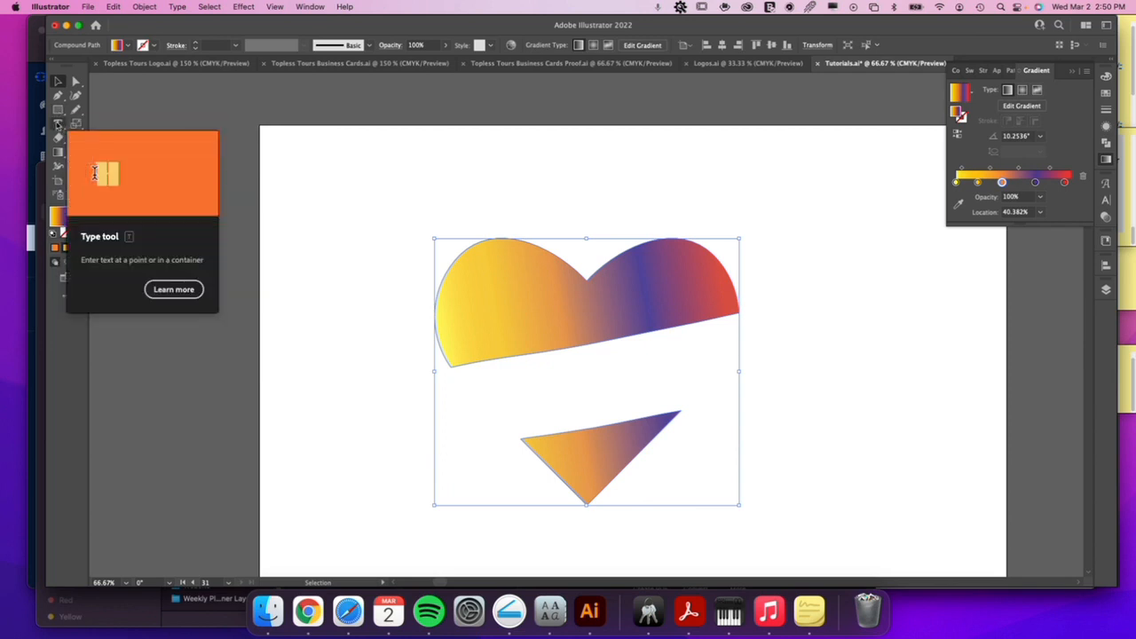
{"action": "left_click", "coordinate": [58, 123]}
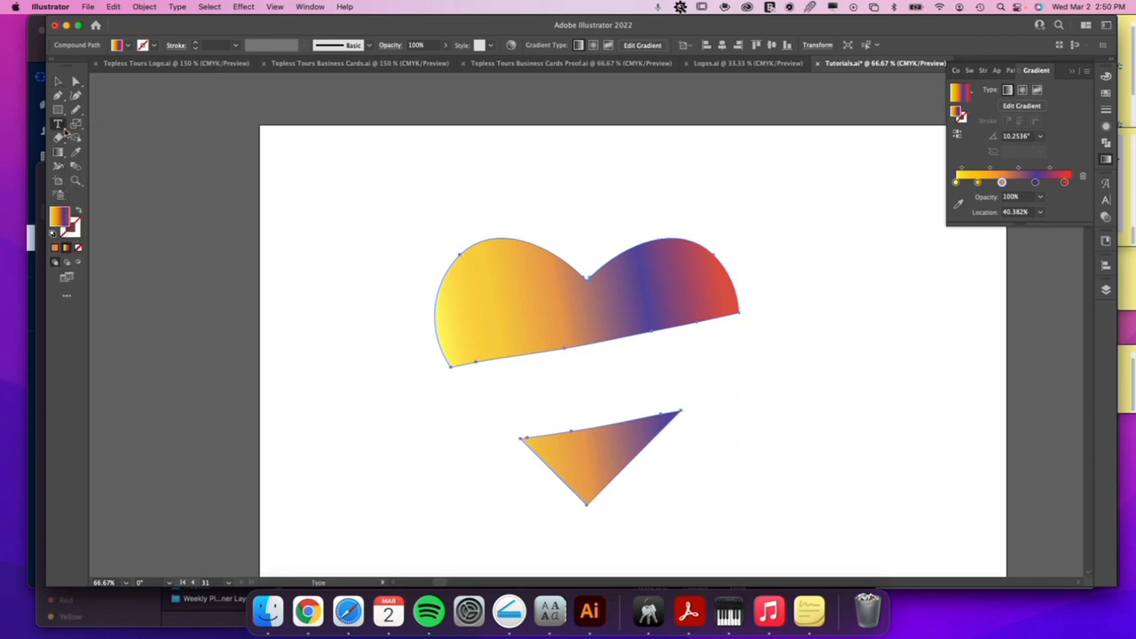
{"action": "left_click", "coordinate": [62, 127]}
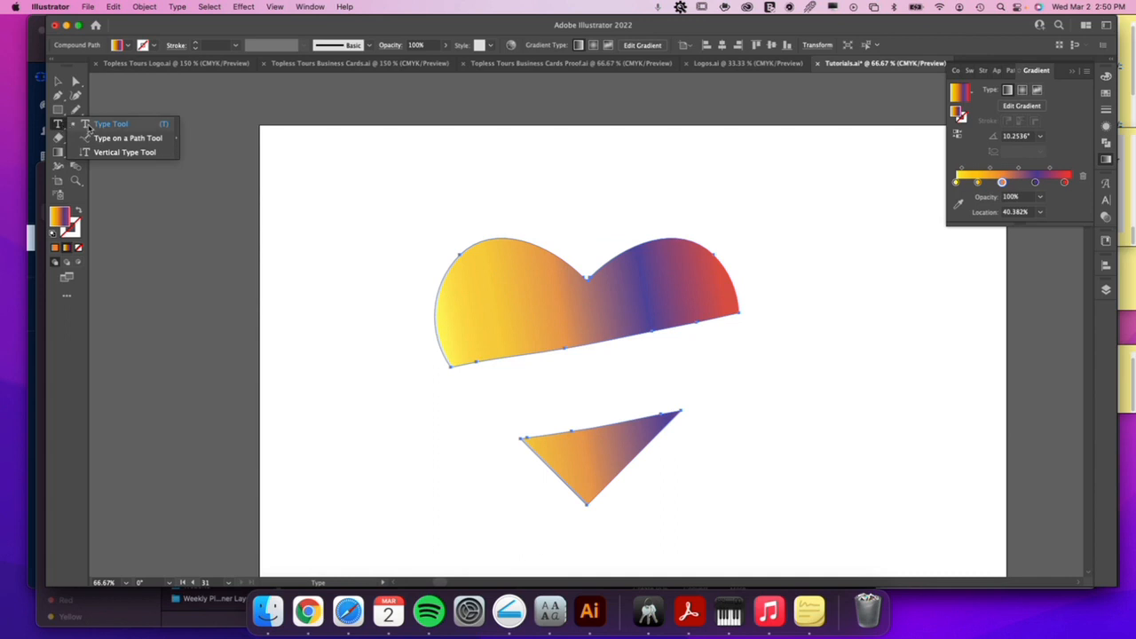
{"action": "left_click", "coordinate": [110, 141]}
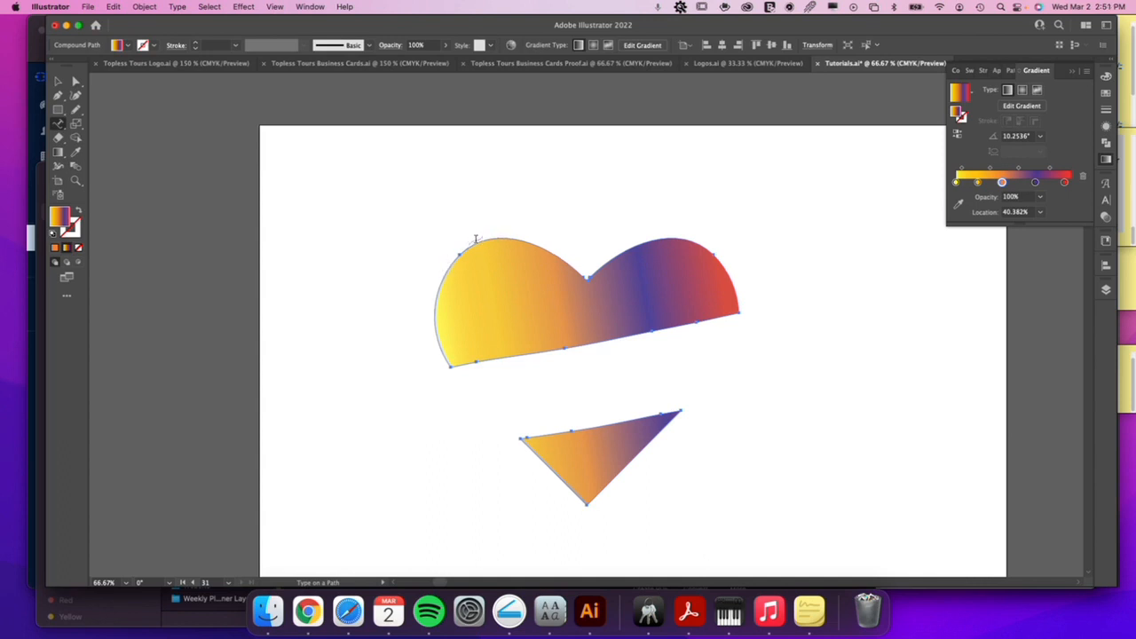
{"action": "left_click", "coordinate": [433, 314]}
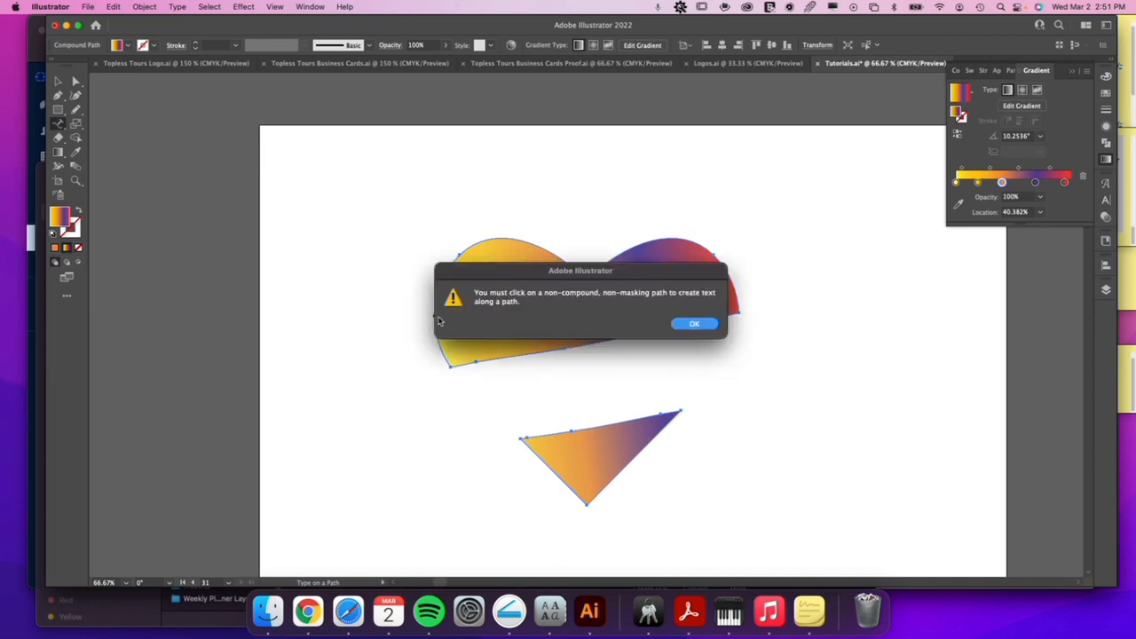
{"action": "left_click", "coordinate": [694, 325]}
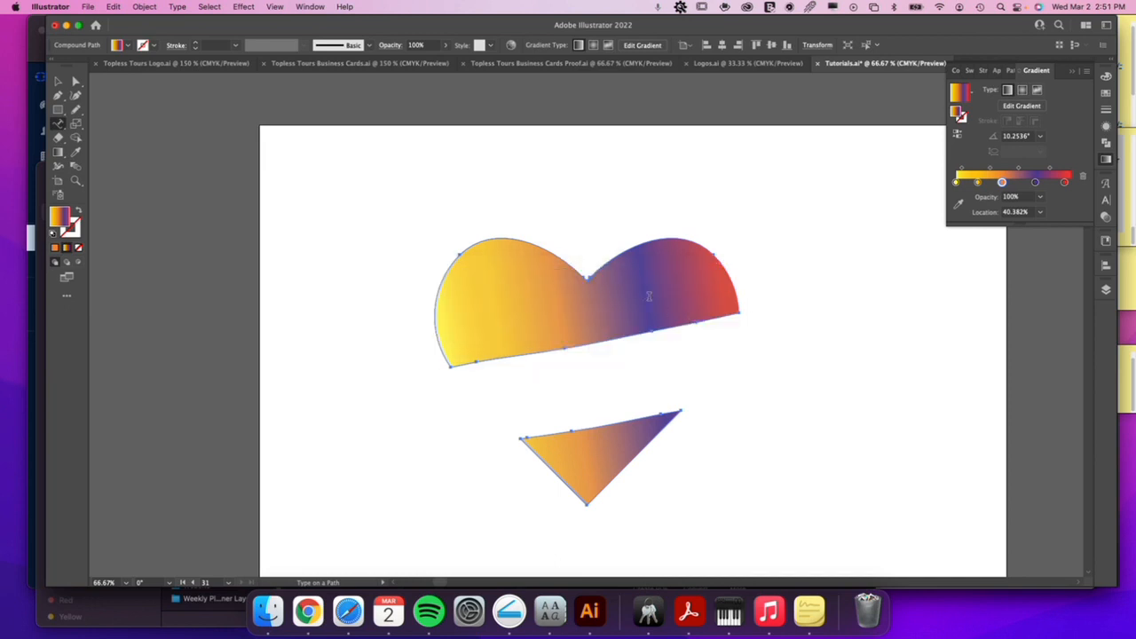
Release the compound path so the upper heart piece and the triangle are separate paths, and deselect them.
{"action": "key", "text": "v"}
{"action": "right_click", "coordinate": [682, 300]}
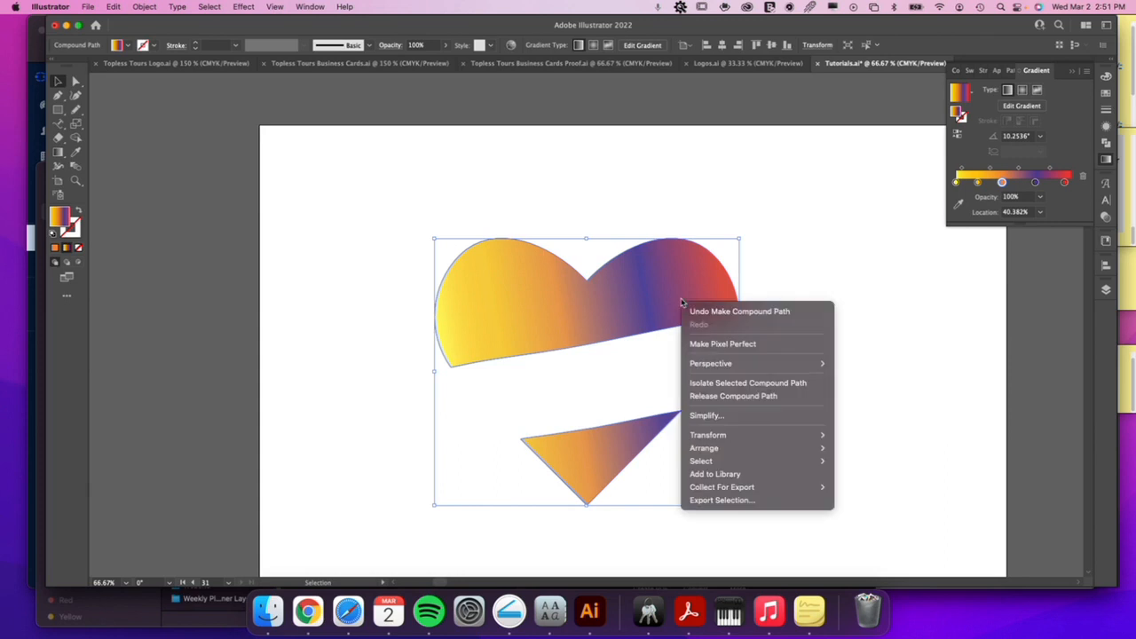
{"action": "left_click", "coordinate": [737, 396]}
{"action": "left_click", "coordinate": [786, 377]}
Add path text reading "LOVE DESIGNING" along the outline of the upper heart piece, starting near its lower-left edge.
{"action": "left_click", "coordinate": [446, 314]}
{"action": "left_click", "coordinate": [58, 122]}
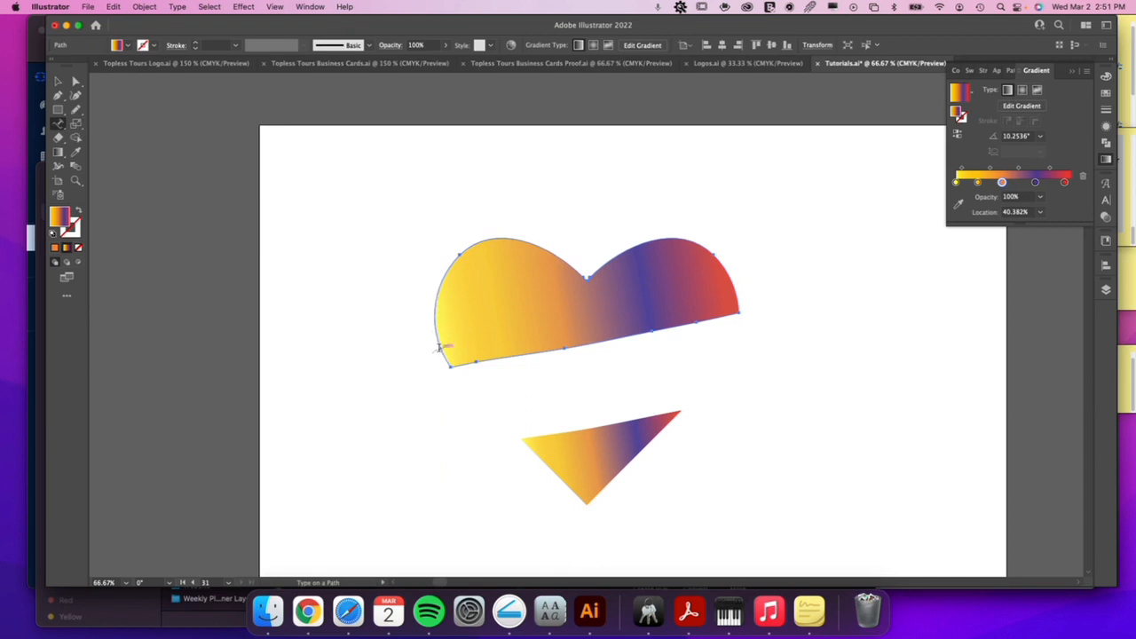
{"action": "left_click", "coordinate": [440, 348]}
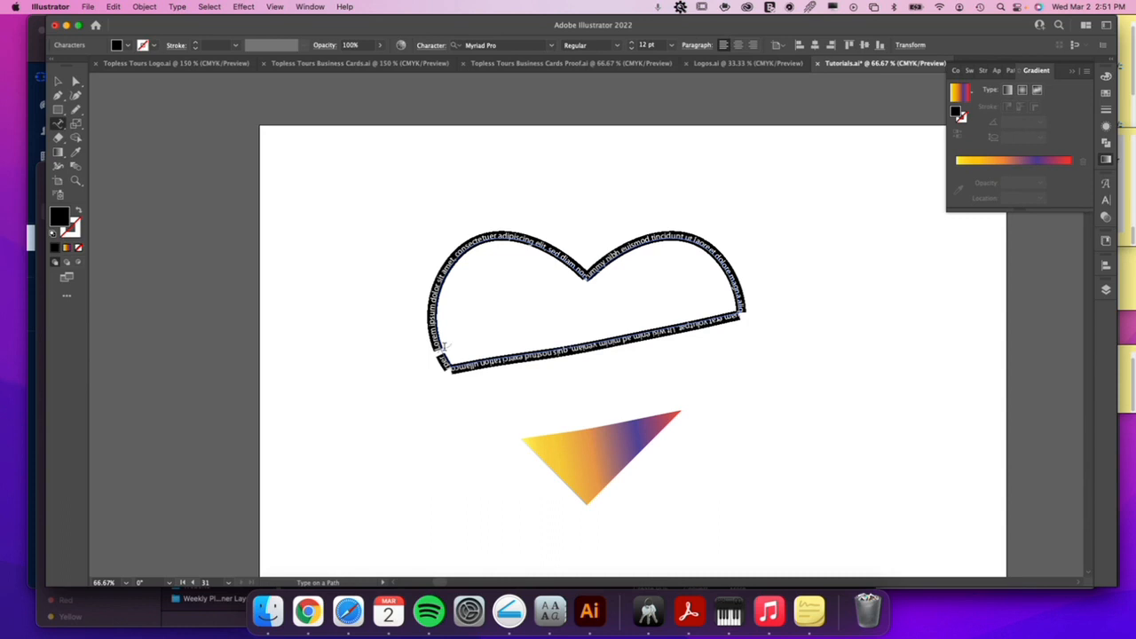
{"action": "key", "text": "super+z"}
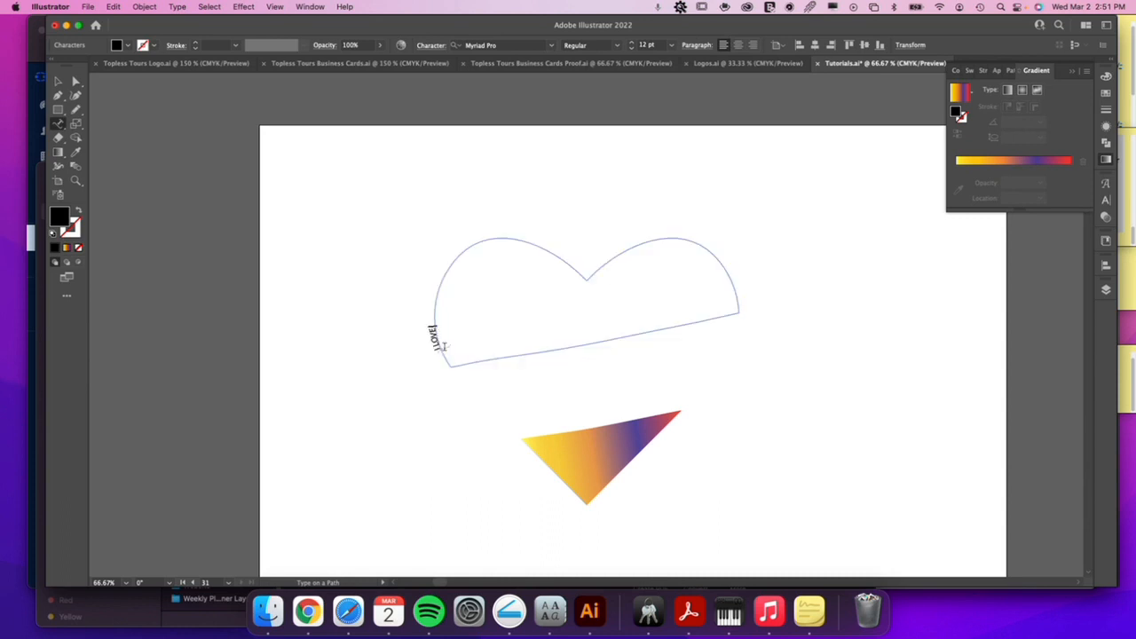
{"action": "type", "text": "SIGNING"}
Set the font of the "LOVE DESIGNING" path text to Gothic 821 Condensed BT.
{"action": "left_click_drag", "start_coordinate": [437, 285], "coordinate": [439, 349]}
{"action": "left_click", "coordinate": [440, 350]}
{"action": "left_click_drag", "start_coordinate": [438, 285], "coordinate": [440, 345]}
{"action": "left_click", "coordinate": [437, 353]}
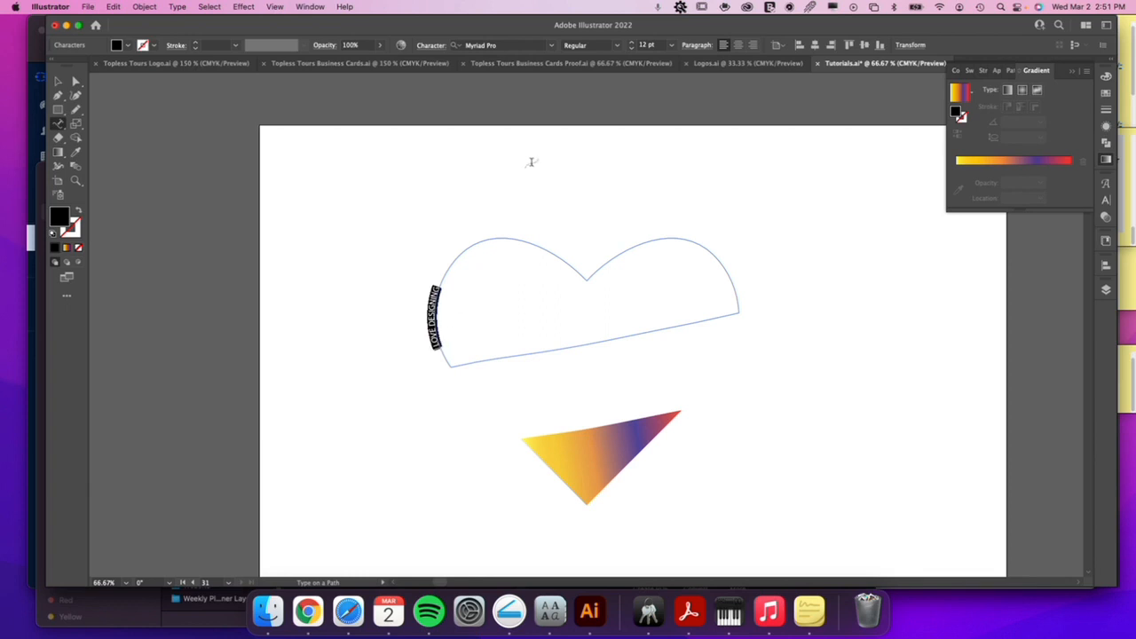
{"action": "left_click", "coordinate": [552, 49]}
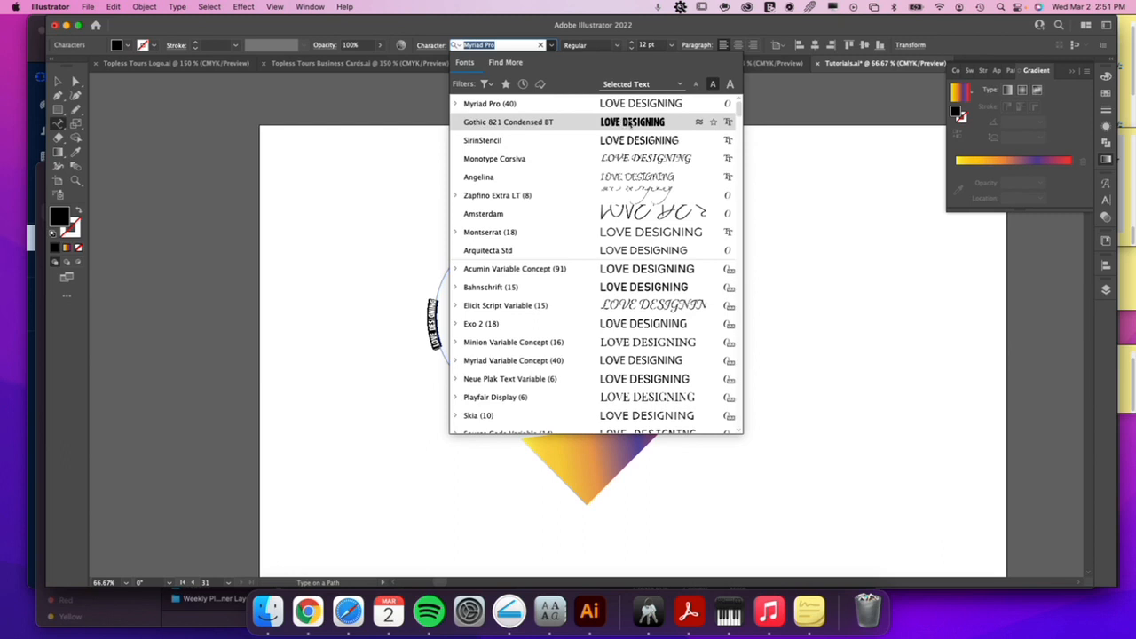
{"action": "left_click", "coordinate": [630, 125]}
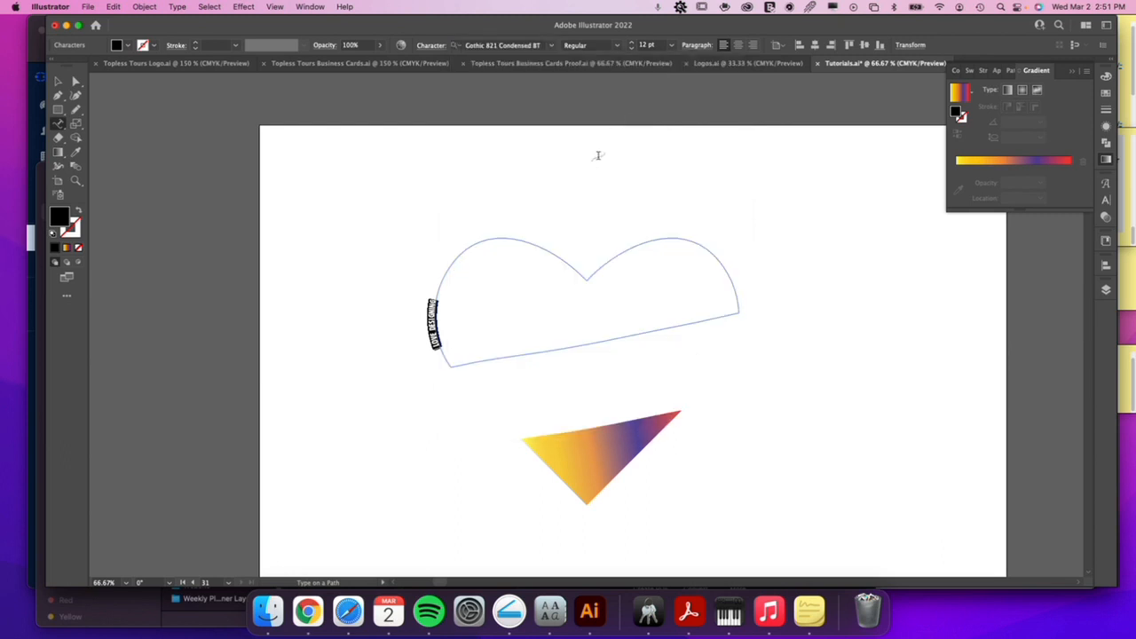
Increase the size of the "LOVE DESIGNING" path text to 35 pt.
{"action": "left_click", "coordinate": [631, 43]}
{"action": "left_click", "coordinate": [632, 42]}
{"action": "left_click", "coordinate": [632, 42]}
{"action": "left_click", "coordinate": [632, 43]}
{"action": "left_click", "coordinate": [632, 43]}
{"action": "left_click", "coordinate": [632, 42]}
{"action": "left_click", "coordinate": [632, 43]}
{"action": "left_click", "coordinate": [631, 42]}
{"action": "left_click", "coordinate": [632, 42]}
{"action": "left_click", "coordinate": [632, 43]}
{"action": "left_click", "coordinate": [632, 42]}
{"action": "left_click", "coordinate": [632, 42]}
{"action": "left_click", "coordinate": [631, 42]}
{"action": "left_click", "coordinate": [632, 43]}
{"action": "left_click", "coordinate": [632, 43]}
{"action": "left_click", "coordinate": [632, 42]}
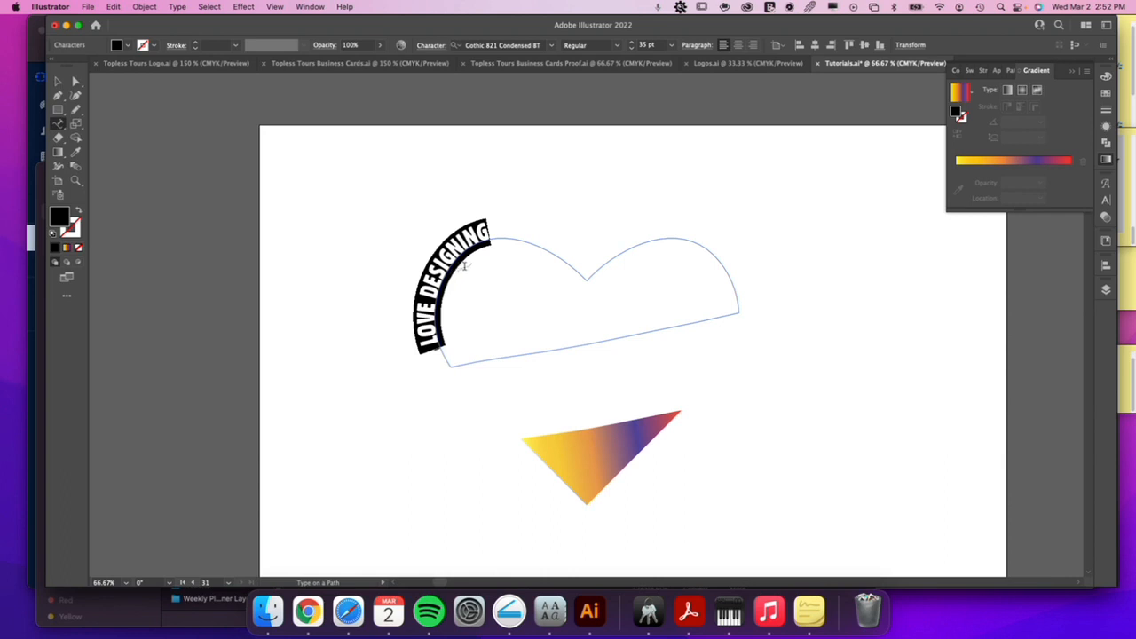
{"action": "type", "text": "N"}
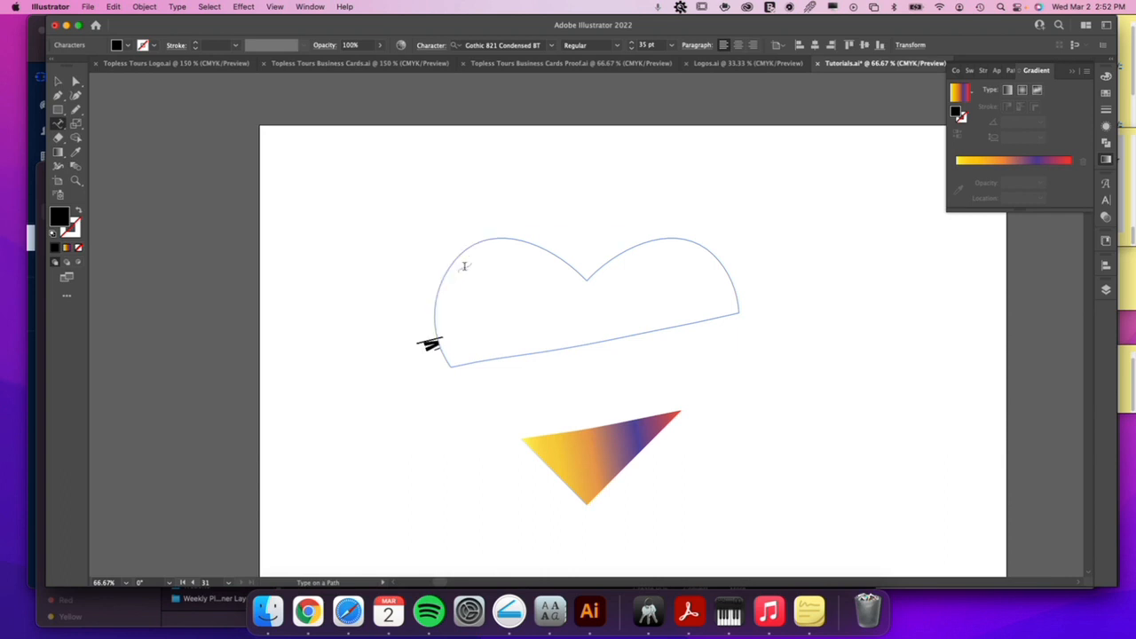
{"action": "key", "text": "super+z"}
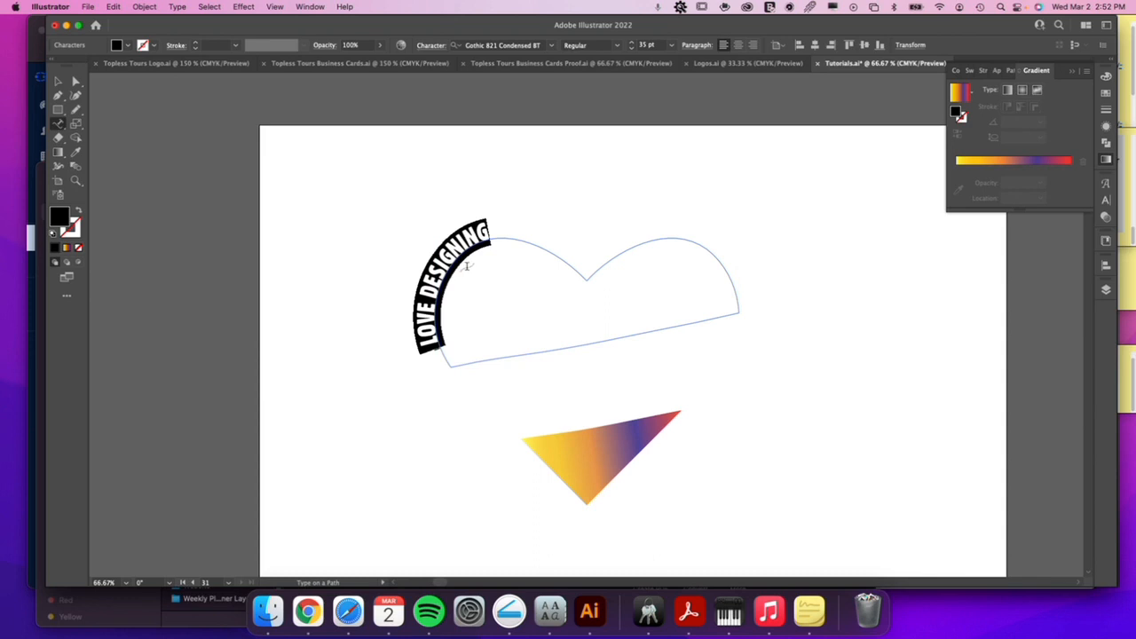
Insert "I" at the start of the path text so that it reads "I LOVE DESIGNING".
{"action": "left_click", "coordinate": [435, 346]}
{"action": "left_click", "coordinate": [434, 347]}
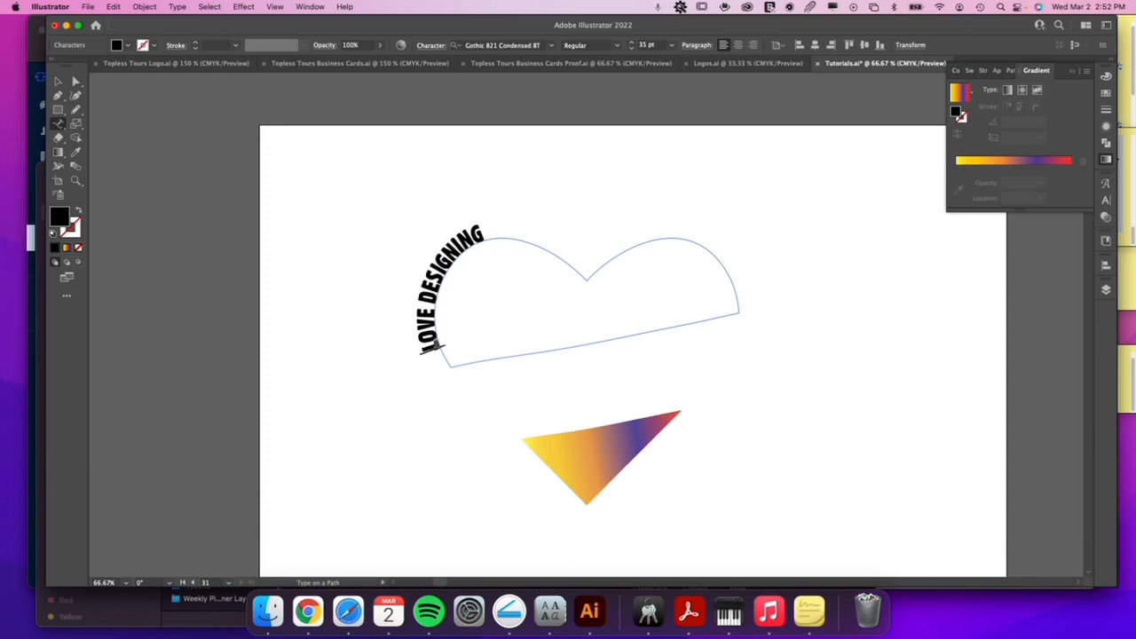
{"action": "type", "text": "I"}
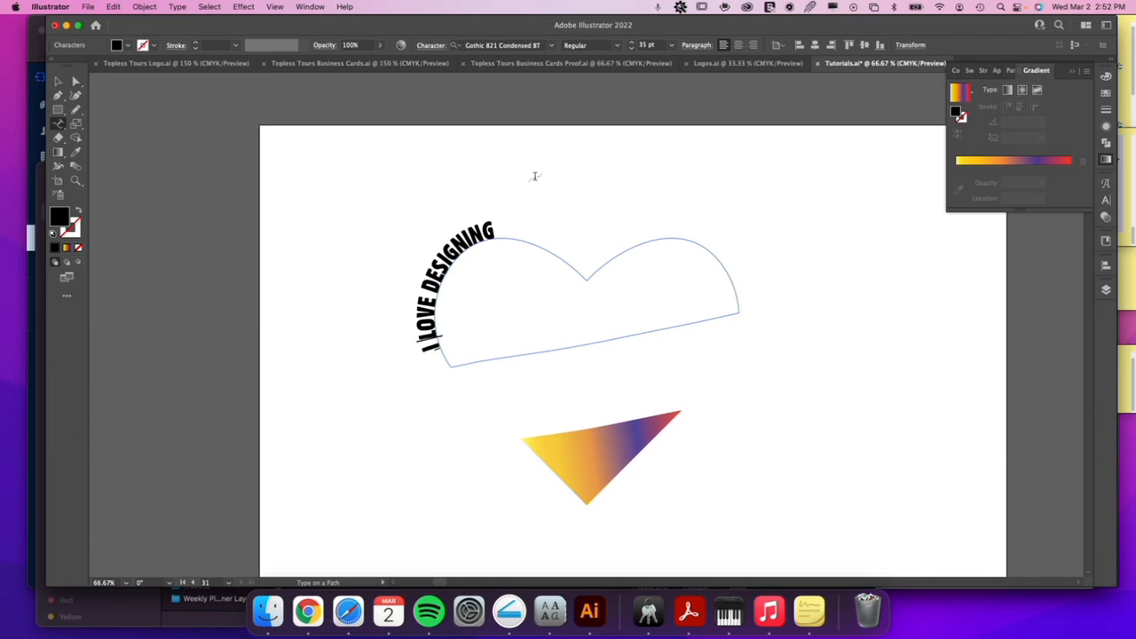
Move the path text's start bracket up the heart's left lobe and its end bracket onto the inner slope of the right lobe.
{"action": "left_click", "coordinate": [76, 82]}
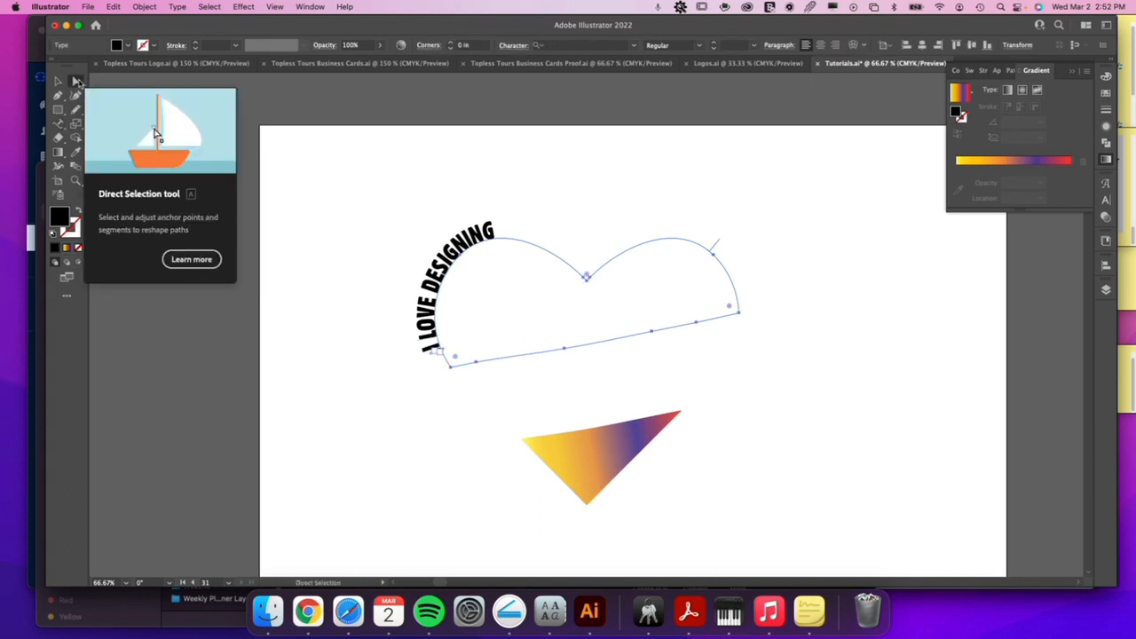
{"action": "left_click_drag", "start_coordinate": [441, 352], "coordinate": [441, 284]}
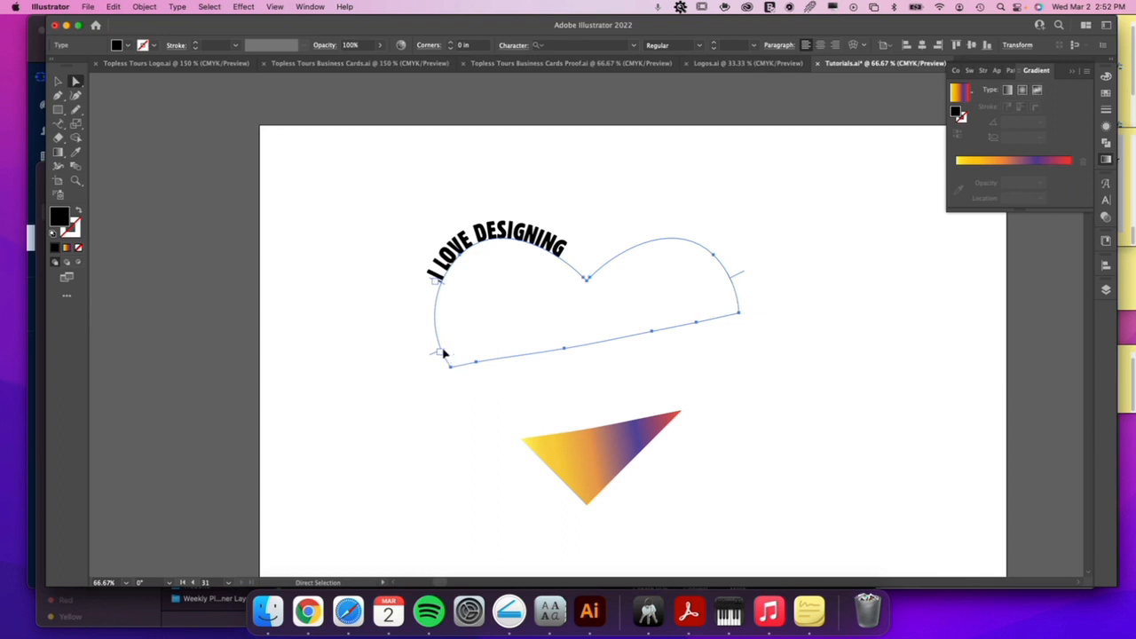
{"action": "left_click", "coordinate": [444, 353]}
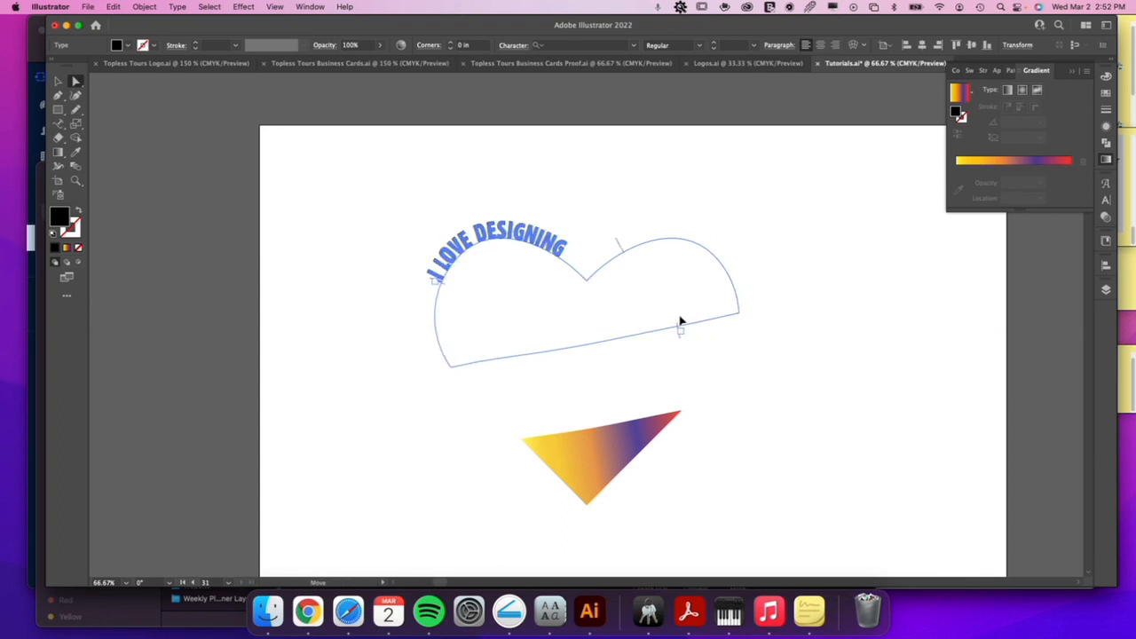
{"action": "left_click", "coordinate": [620, 253]}
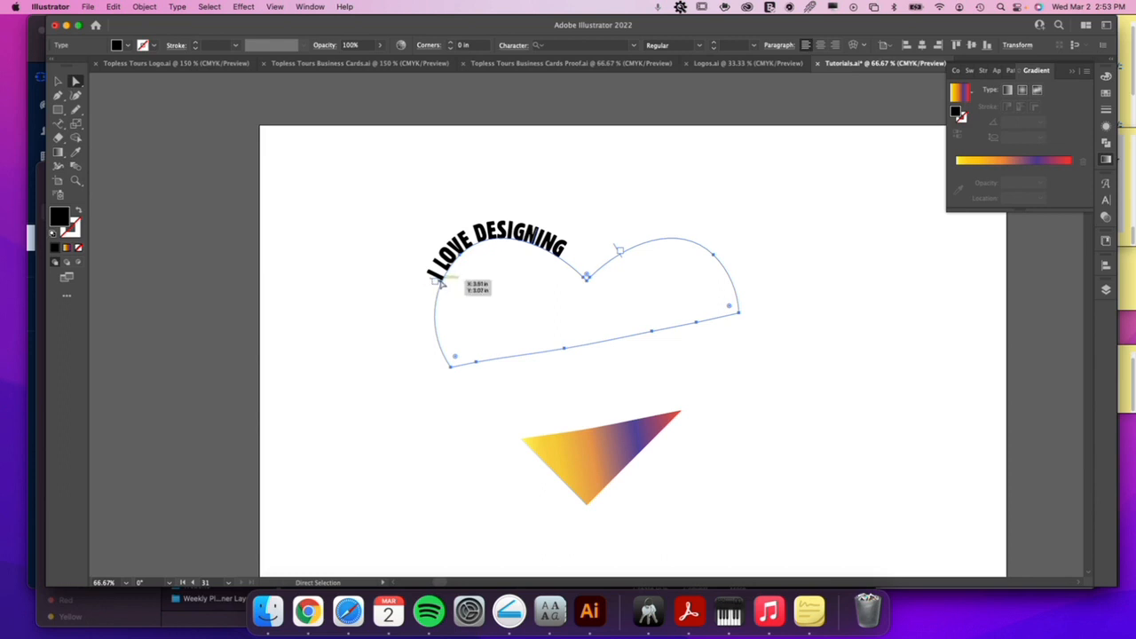
Try right alignment on the "I LOVE DESIGNING" path text, and center it between its brackets.
{"action": "left_click", "coordinate": [821, 46]}
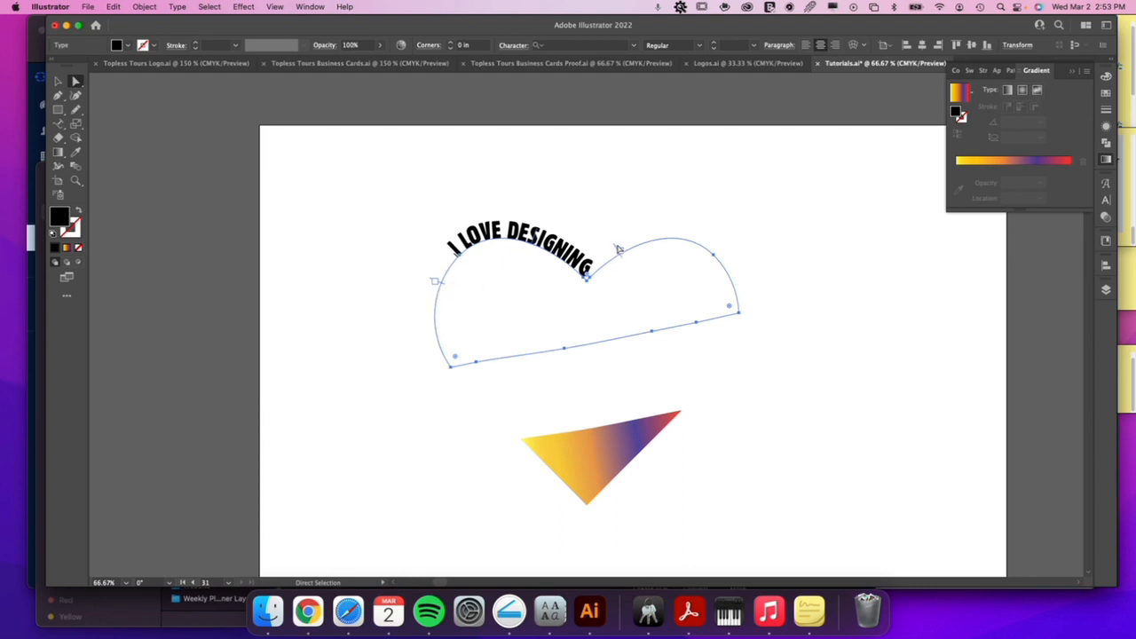
{"action": "left_click", "coordinate": [835, 46]}
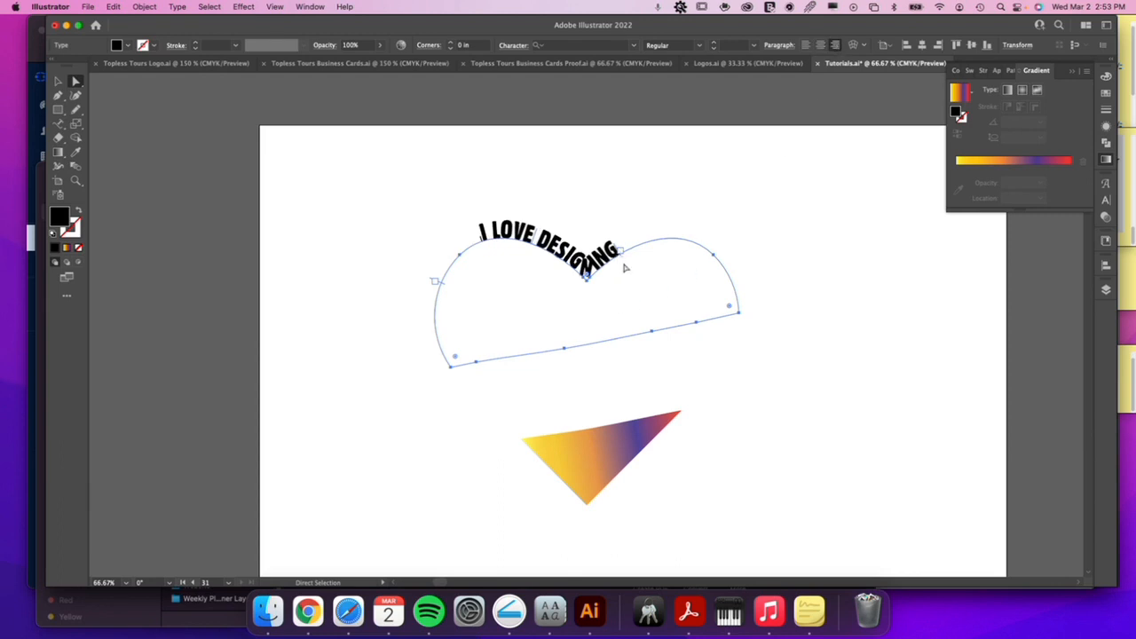
{"action": "left_click", "coordinate": [820, 46]}
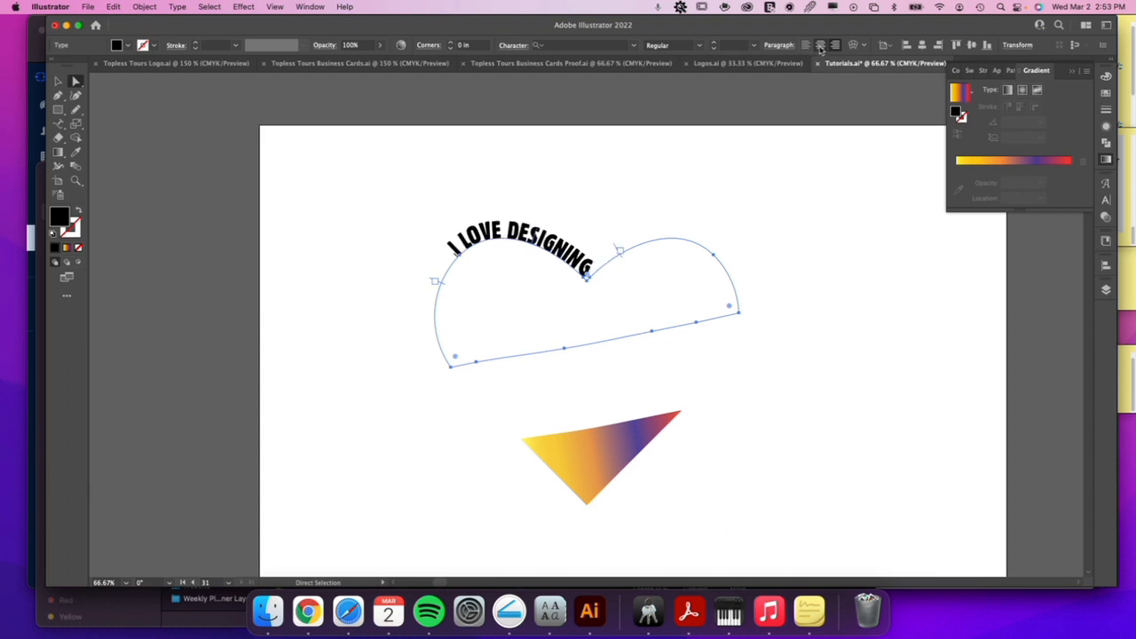
Move the end bracket to the heart's lower-right corner and the start bracket just before the notch, placing the text over the right lobe.
{"action": "left_click_drag", "start_coordinate": [621, 252], "coordinate": [760, 307]}
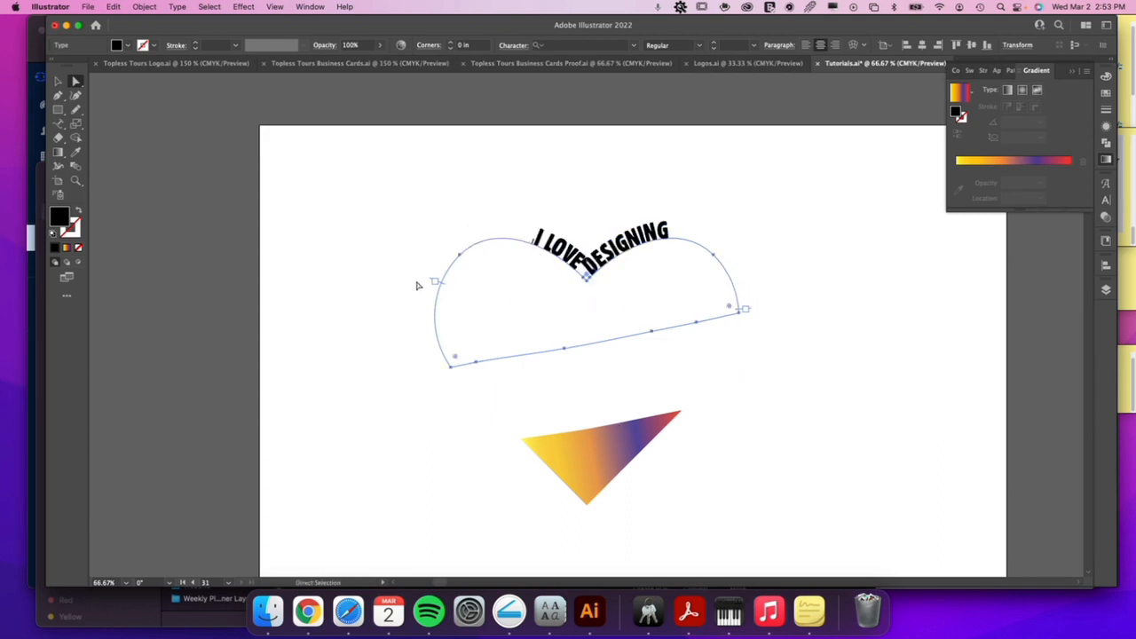
{"action": "left_click_drag", "start_coordinate": [442, 285], "coordinate": [575, 259]}
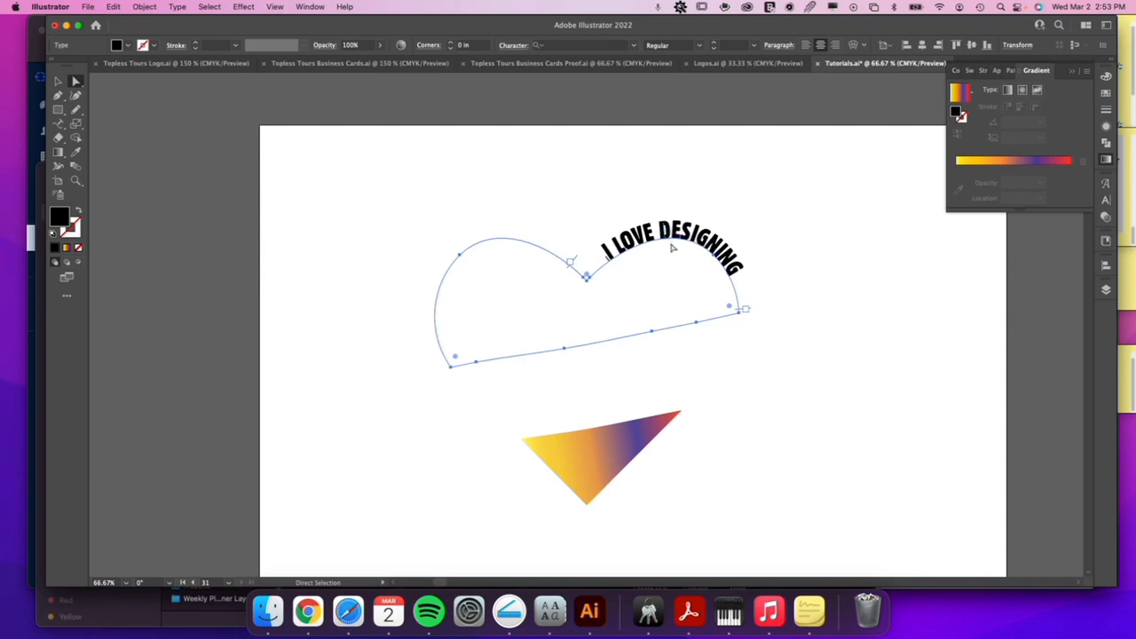
{"action": "key", "text": "z"}
{"action": "left_click_drag", "start_coordinate": [672, 245], "coordinate": [968, 360]}
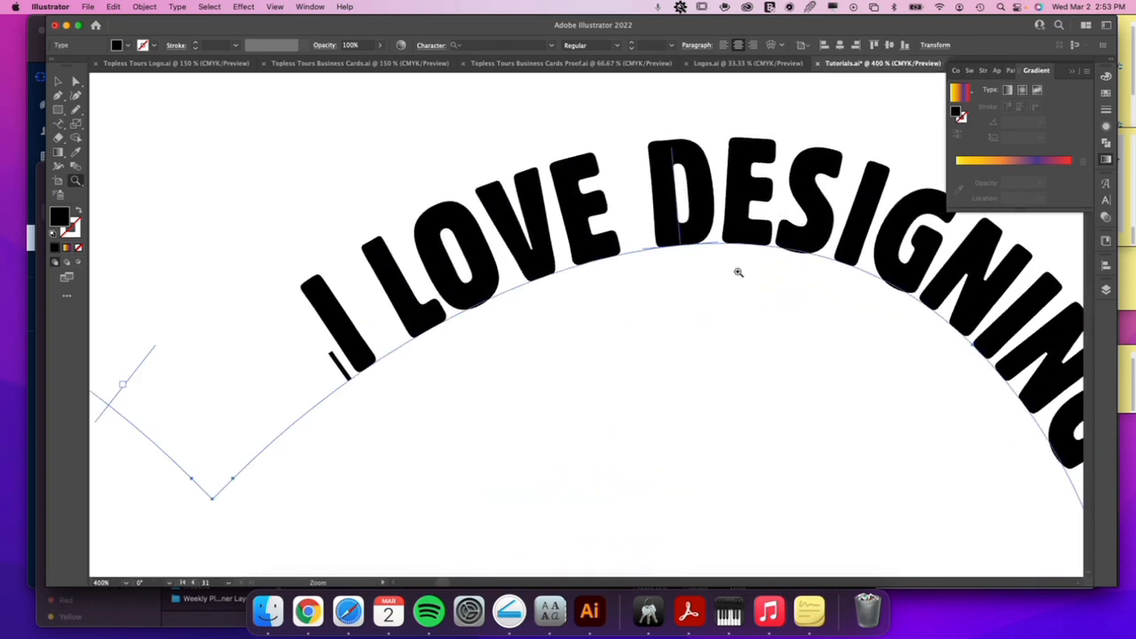
{"action": "left_click_drag", "start_coordinate": [879, 417], "coordinate": [628, 310]}
{"action": "key", "text": "space"}
{"action": "left_click_drag", "start_coordinate": [869, 437], "coordinate": [823, 340]}
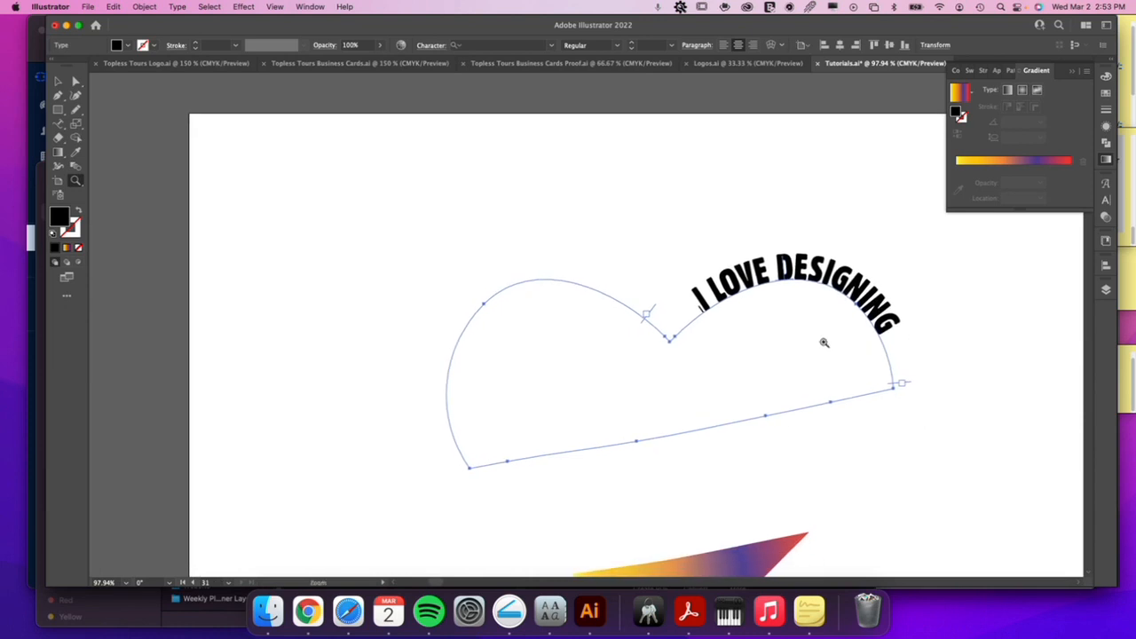
Flip the path text inward and slide it by its center bracket onto the heart piece's slanted lower edge.
{"action": "key", "text": "a"}
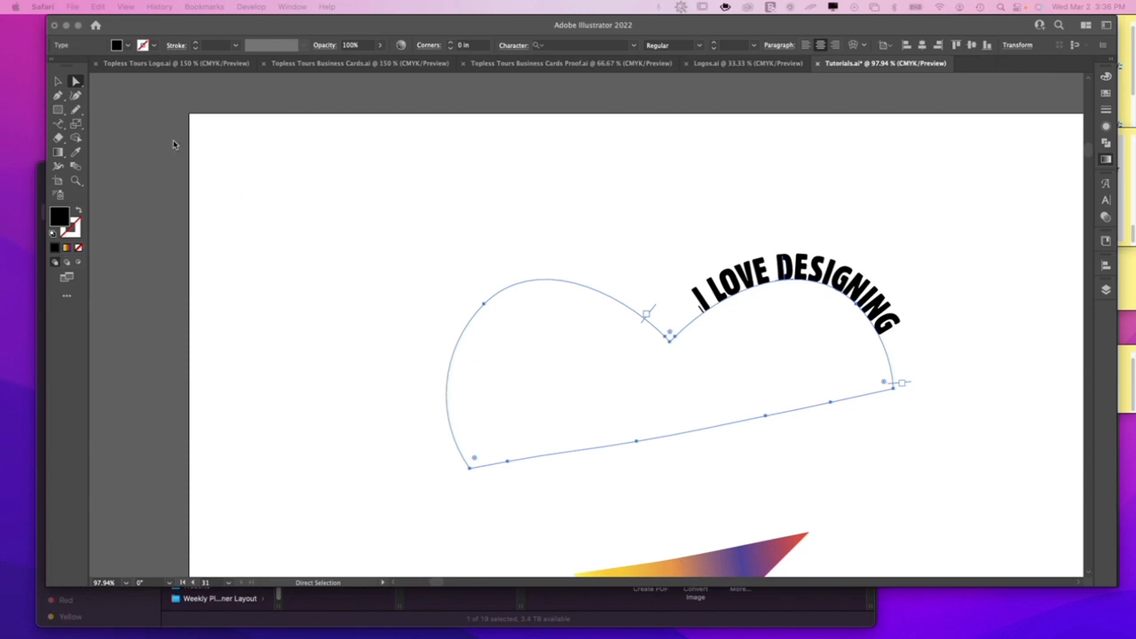
{"action": "left_click", "coordinate": [781, 293]}
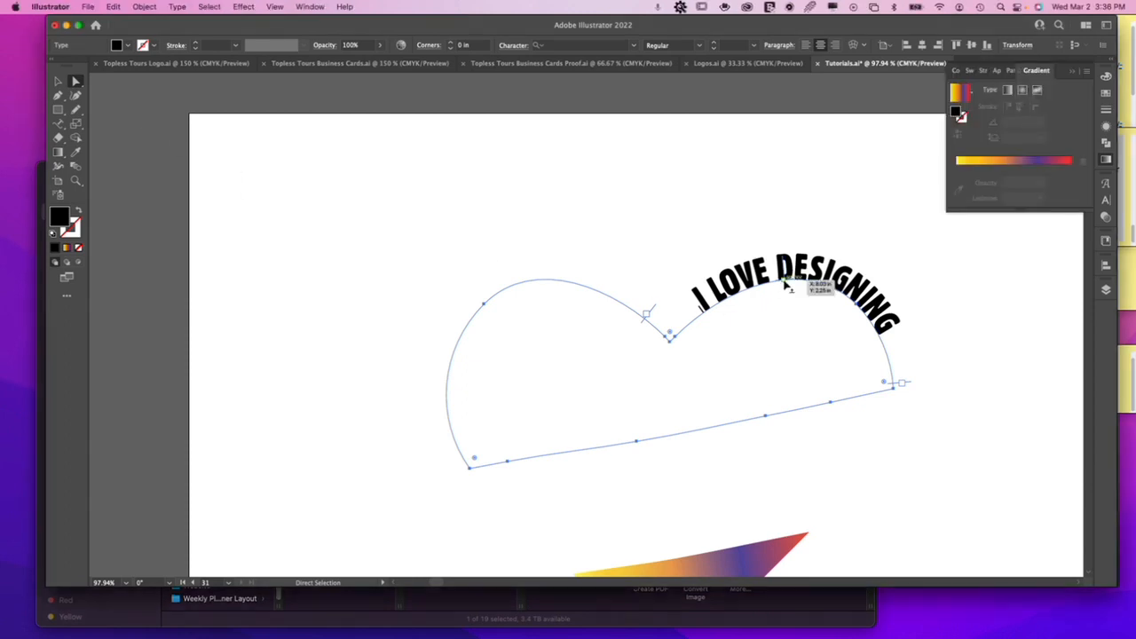
{"action": "mouse_move", "coordinate": [784, 283]}
{"action": "left_mouse_down"}
{"action": "mouse_move", "coordinate": [789, 263]}
{"action": "mouse_move", "coordinate": [782, 296]}
{"action": "left_mouse_up"}
{"action": "key", "text": "super+z"}
{"action": "left_click_drag", "start_coordinate": [785, 283], "coordinate": [677, 405]}
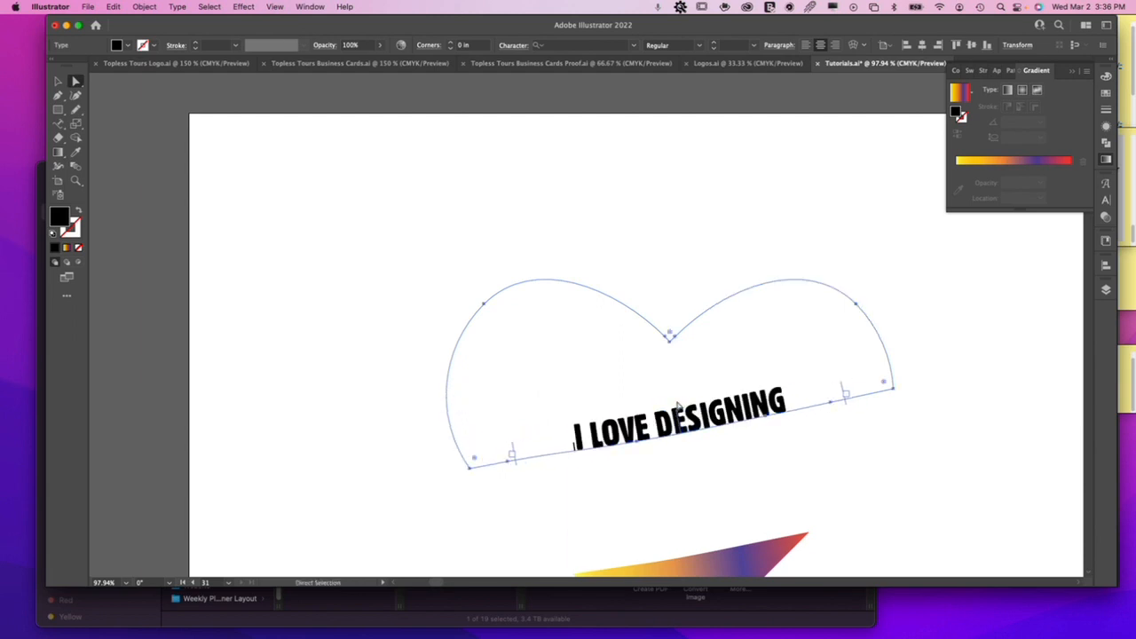
{"action": "key", "text": "v"}
{"action": "left_click_drag", "start_coordinate": [684, 330], "coordinate": [707, 353]}
{"action": "key", "text": "a"}
{"action": "key", "text": "super+y"}
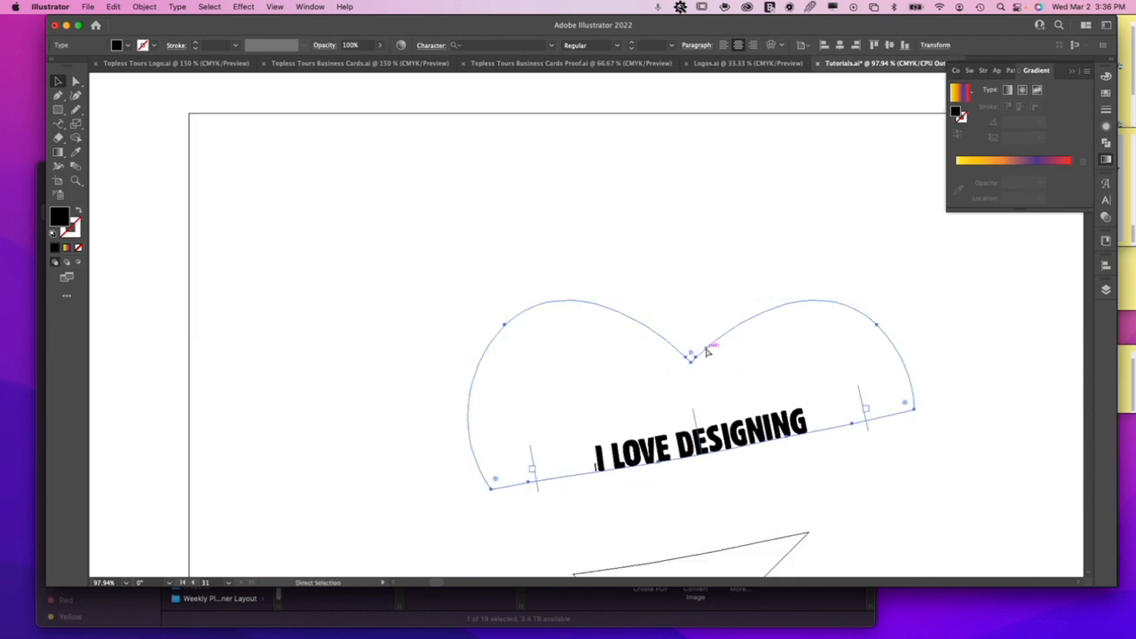
{"action": "key", "text": "ctrl+z"}
{"action": "key", "text": "v"}
{"action": "key", "text": "super+y"}
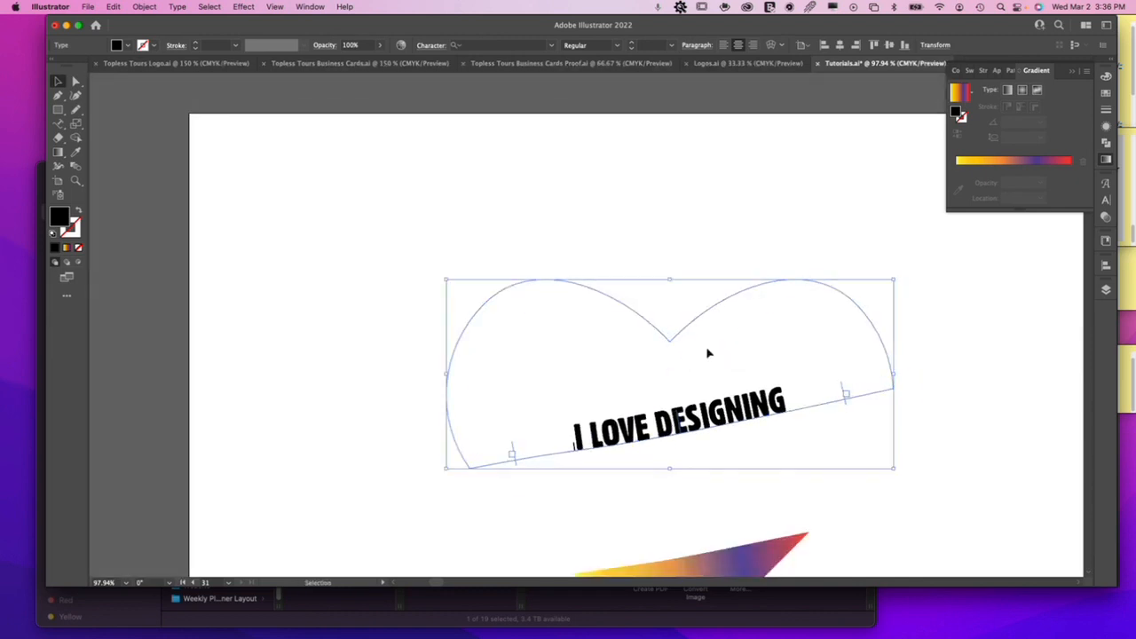
Delete the stray small character in front of the "I LOVE DESIGNING" path text and reselect the text object.
{"action": "left_click", "coordinate": [690, 254]}
{"action": "left_click_drag", "start_coordinate": [769, 418], "coordinate": [731, 334]}
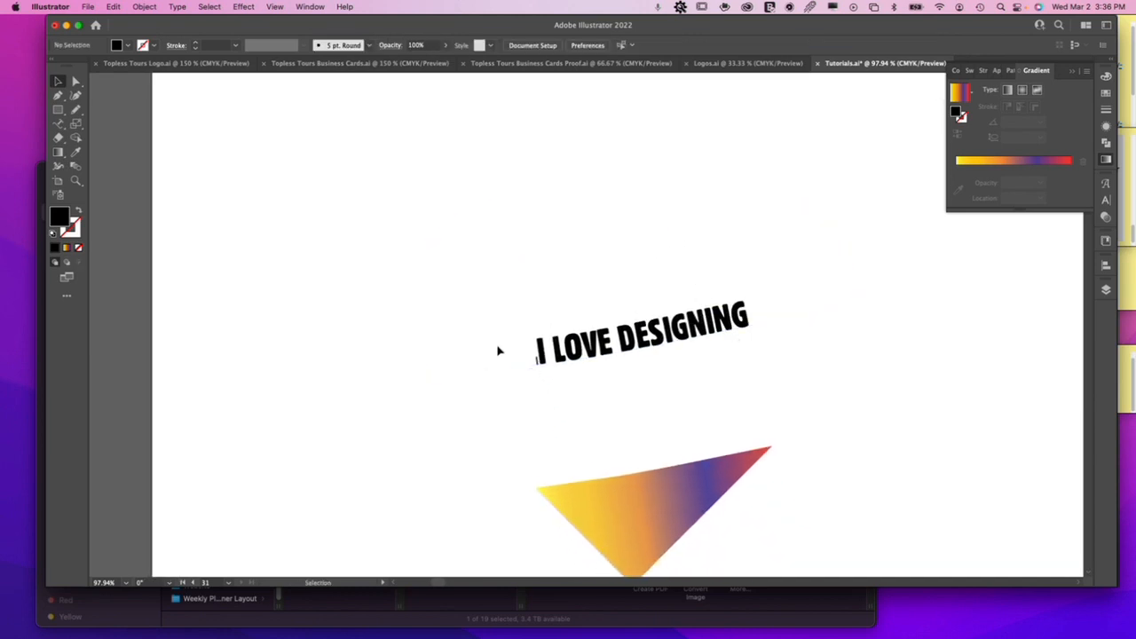
{"action": "left_click", "coordinate": [550, 366]}
{"action": "double_click", "coordinate": [539, 355]}
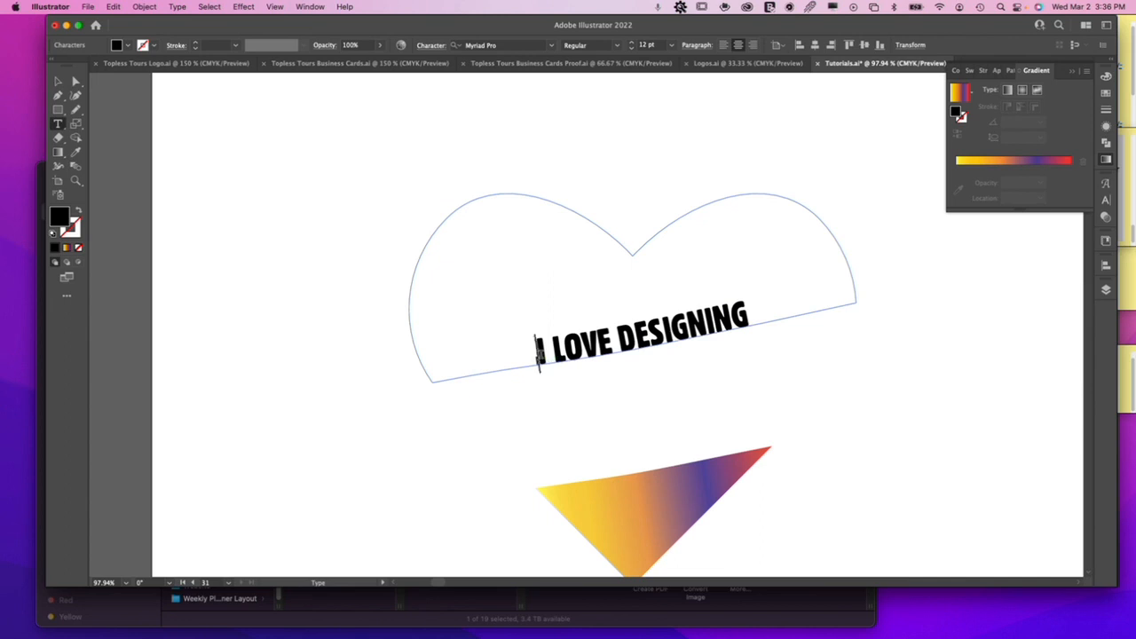
{"action": "left_click", "coordinate": [58, 82]}
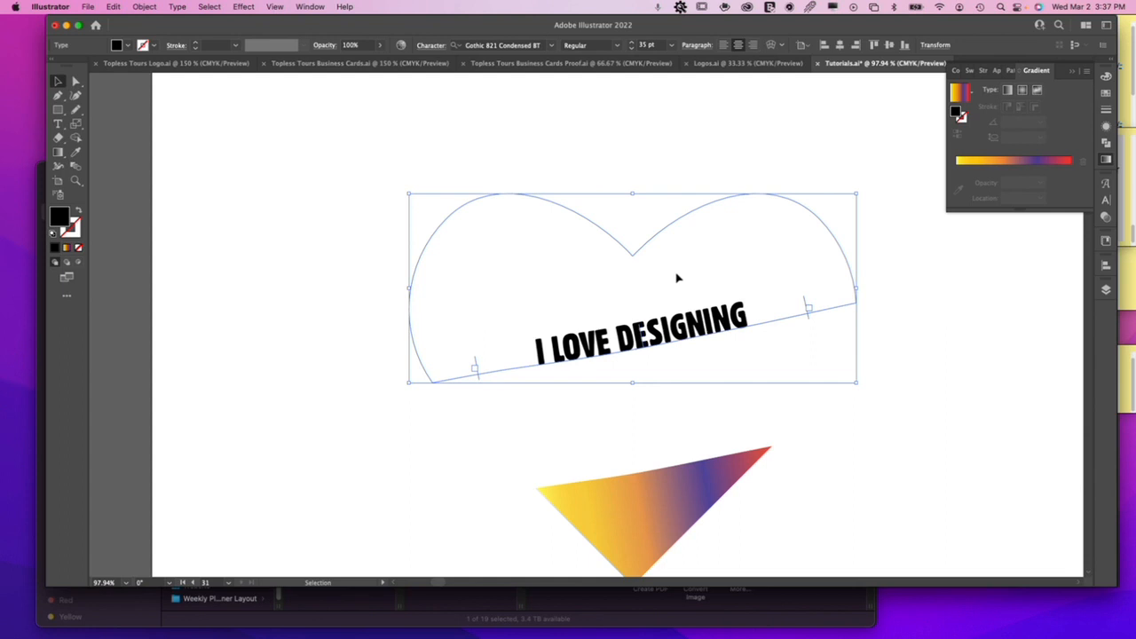
Undo all the path text edits back to the gradient-filled upper heart piece.
{"action": "key", "text": "super+z"}
{"action": "key", "text": "super+z"}
{"action": "key", "text": "super+z"}
{"action": "key", "text": "super+z"}
{"action": "key", "text": "super+z"}
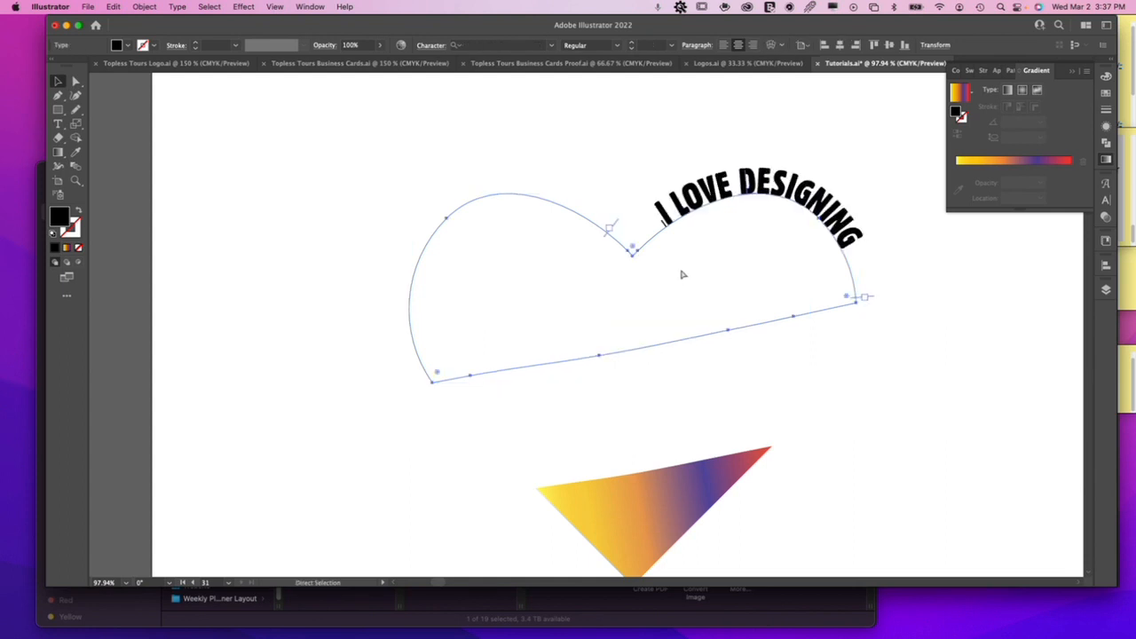
{"action": "key", "text": "super+z"}
{"action": "key", "text": "super+z"}
{"action": "key", "text": "super+z"}
{"action": "key", "text": "ctrl+c"}
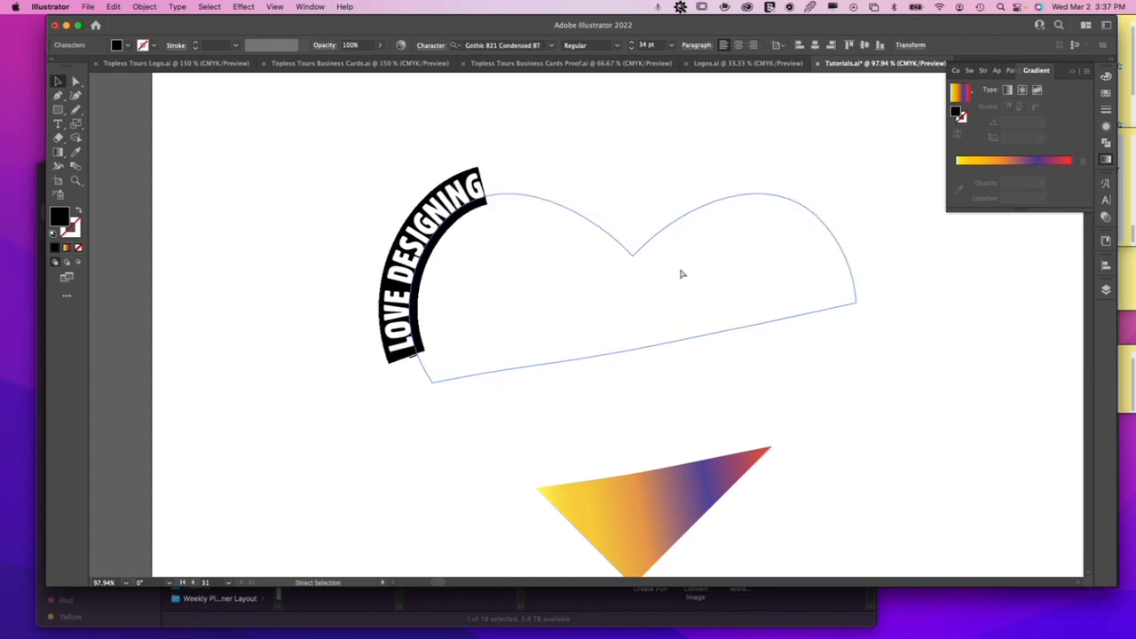
{"action": "key", "text": "super+z"}
{"action": "key", "text": "super+z"}
{"action": "key", "text": "super+z"}
{"action": "key", "text": "super+z"}
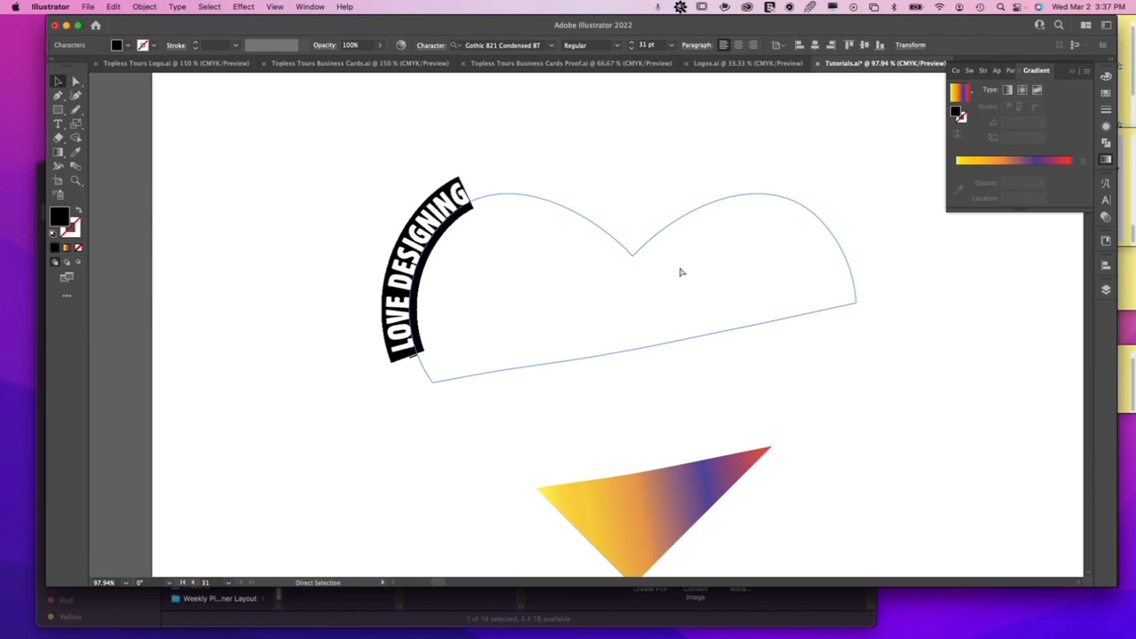
{"action": "key", "text": "super+z"}
{"action": "key", "text": "super+z"}
{"action": "key", "text": "super+z"}
{"action": "key", "text": "super+z"}
{"action": "key", "text": "super+z"}
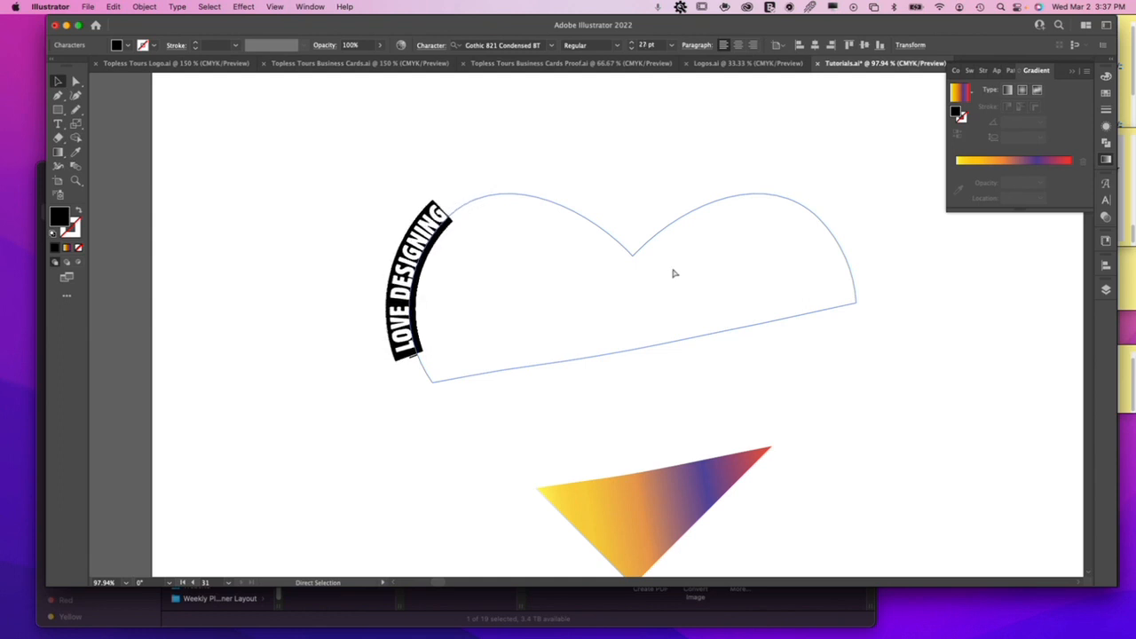
{"action": "key", "text": "super+z"}
{"action": "key", "text": "super+z"}
{"action": "key", "text": "super+z"}
{"action": "key", "text": "super+z"}
{"action": "key", "text": "super+z"}
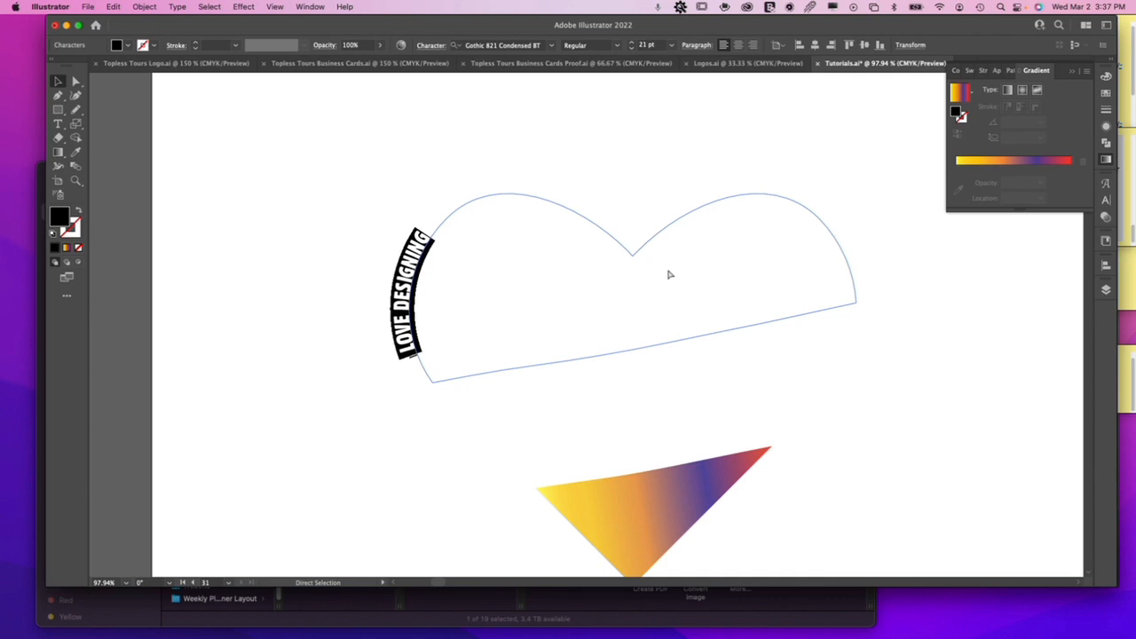
{"action": "key", "text": "super+z"}
{"action": "key", "text": "super+z"}
{"action": "key", "text": "super+z"}
{"action": "key", "text": "super+z"}
{"action": "key", "text": "super+z"}
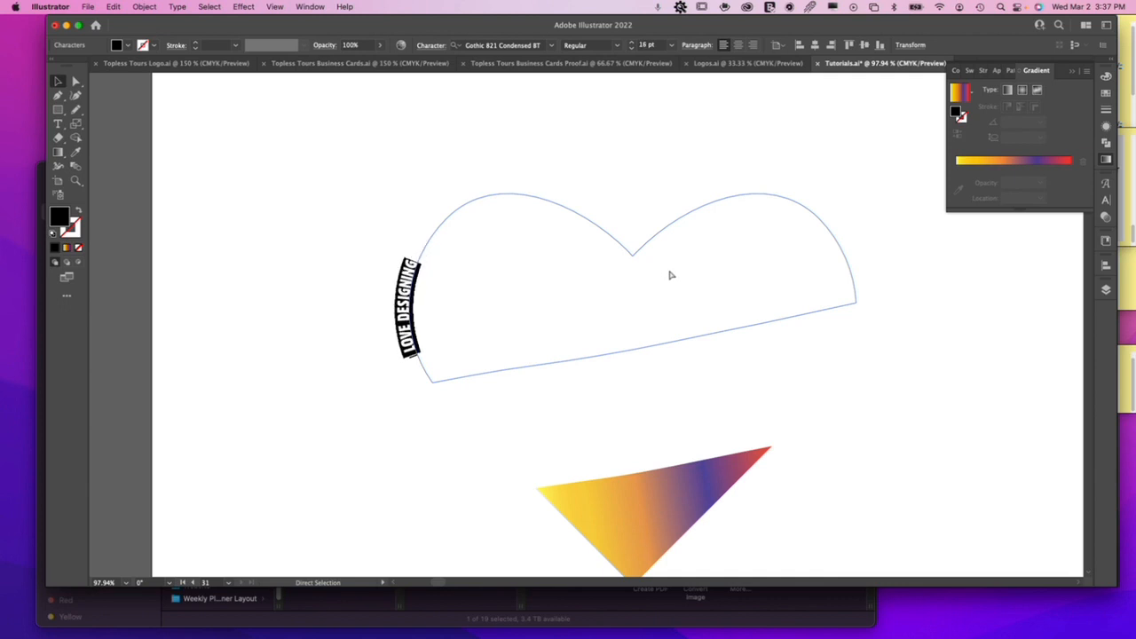
{"action": "key", "text": "super+z"}
{"action": "key", "text": "super+z"}
{"action": "key", "text": "super+z"}
{"action": "key", "text": "super+z"}
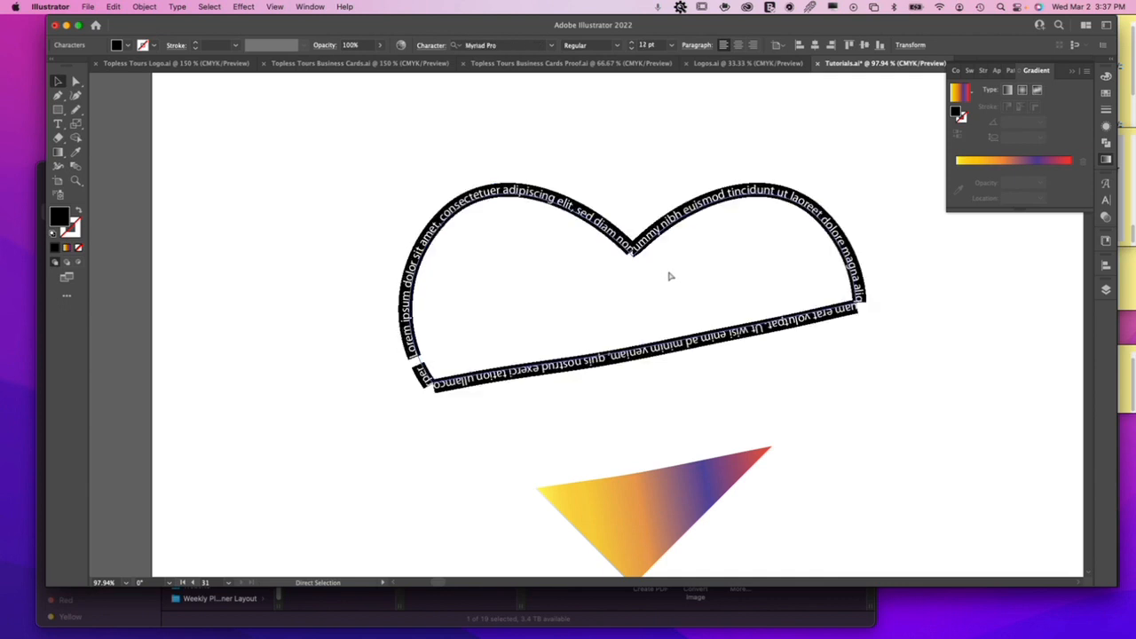
{"action": "left_click", "coordinate": [621, 134]}
{"action": "left_click", "coordinate": [691, 254]}
{"action": "left_click", "coordinate": [689, 251]}
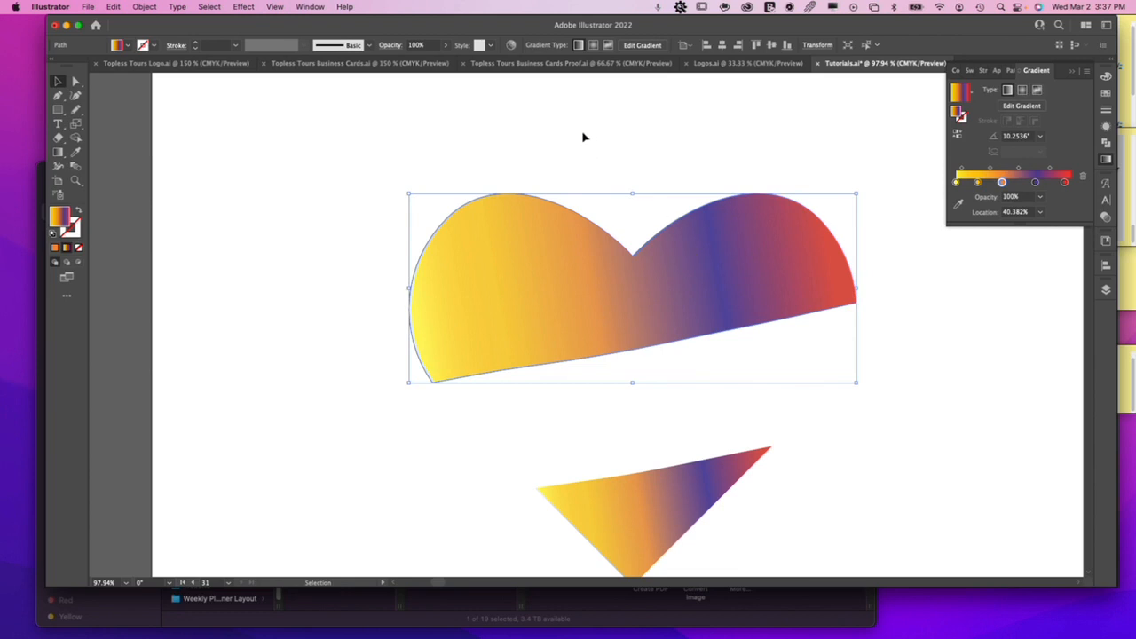
{"action": "key", "text": "a"}
{"action": "key", "text": "v"}
{"action": "left_click", "coordinate": [115, 7]}
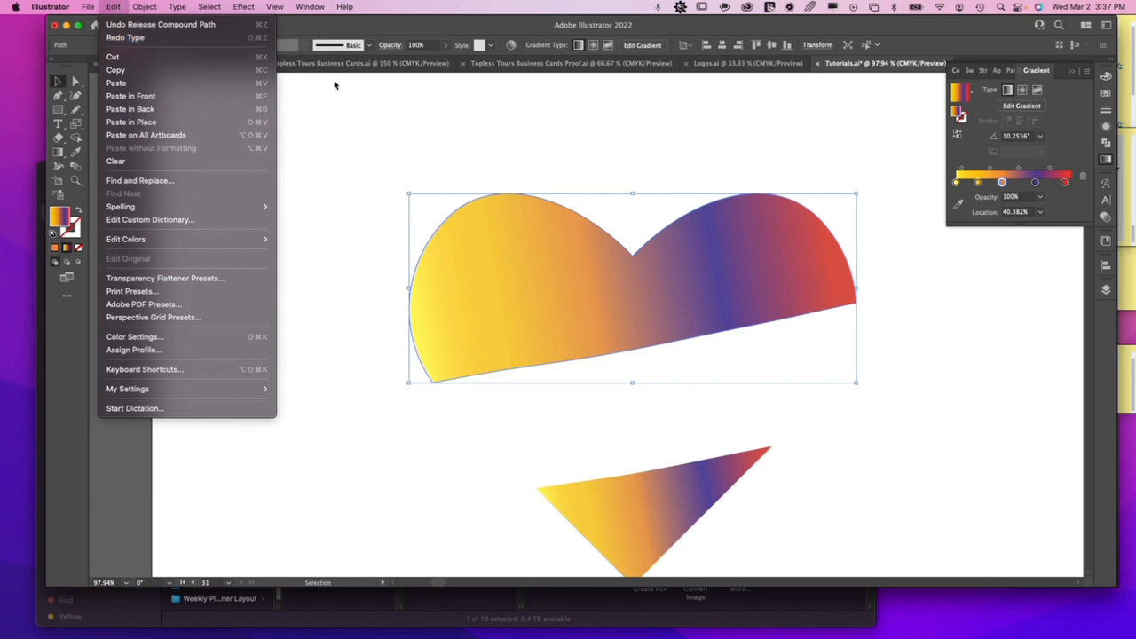
{"action": "left_click", "coordinate": [380, 136]}
{"action": "key", "text": "a"}
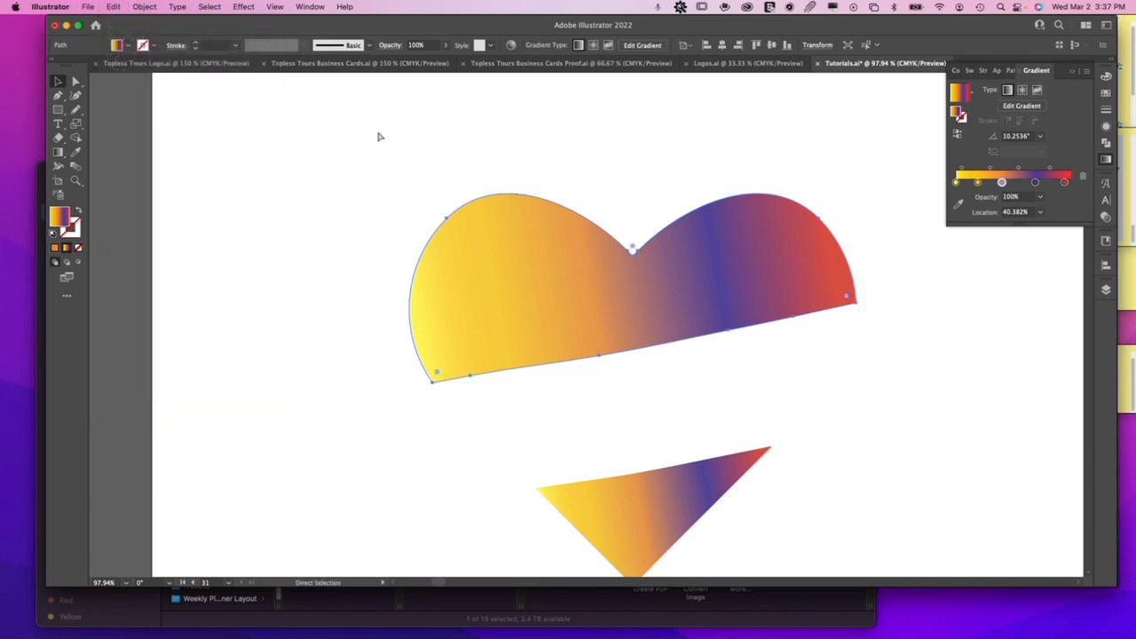
{"action": "key", "text": "v"}
{"action": "left_click", "coordinate": [380, 136]}
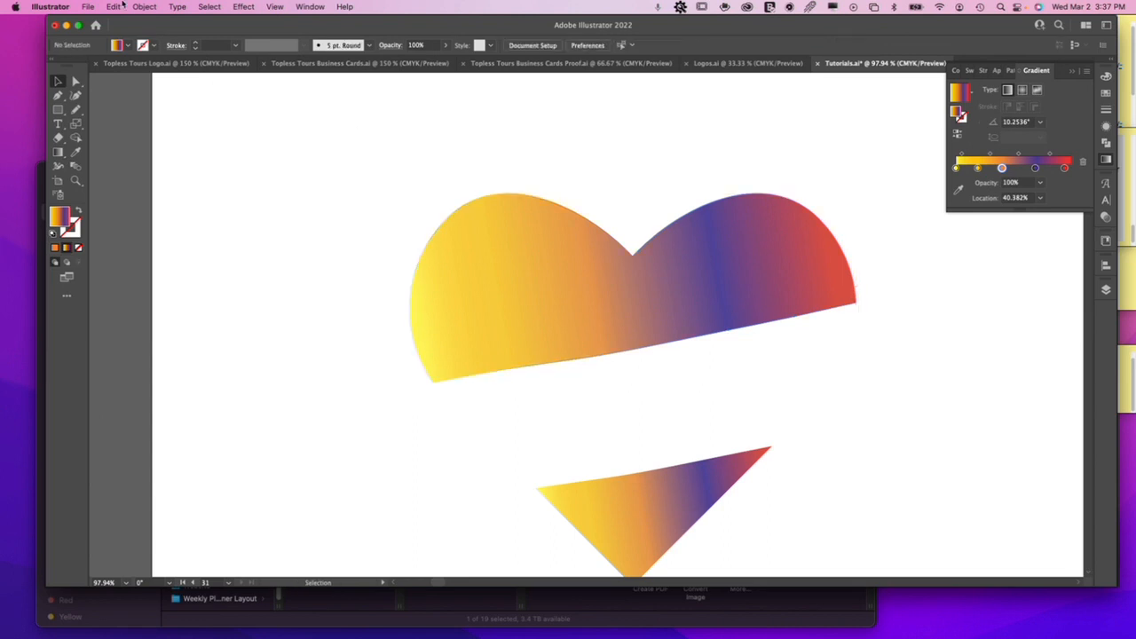
Redo the path text edits until "I LOVE DESIGNING" sits centered on the upper heart piece's slanted lower edge, and deselect it.
{"action": "left_click", "coordinate": [113, 7]}
{"action": "left_click", "coordinate": [129, 38]}
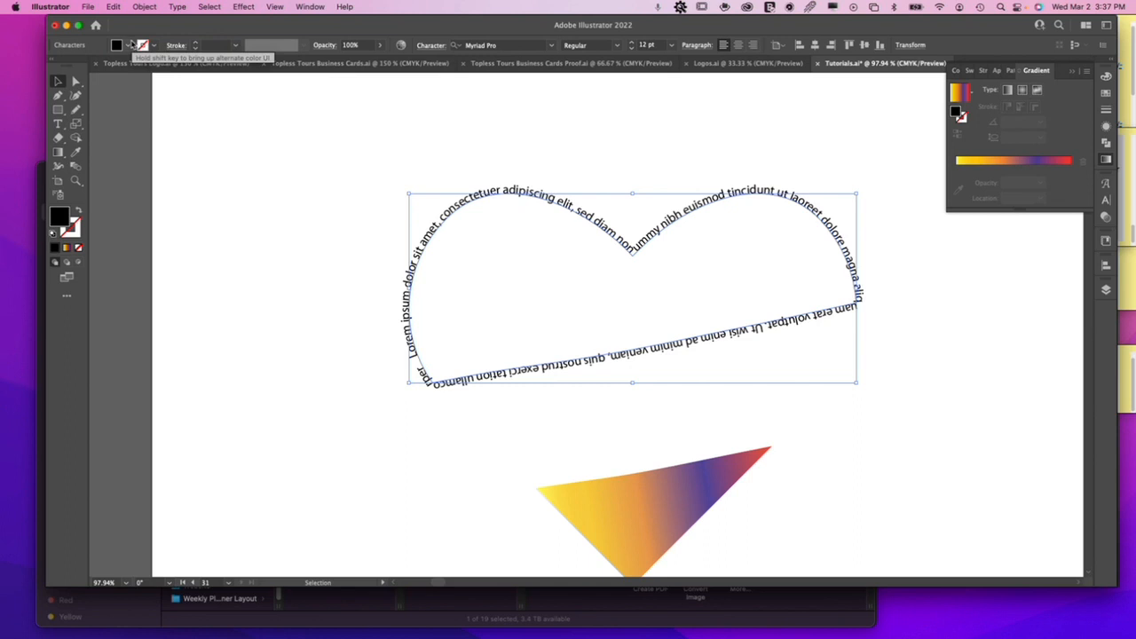
{"action": "key", "text": "ctrl+v"}
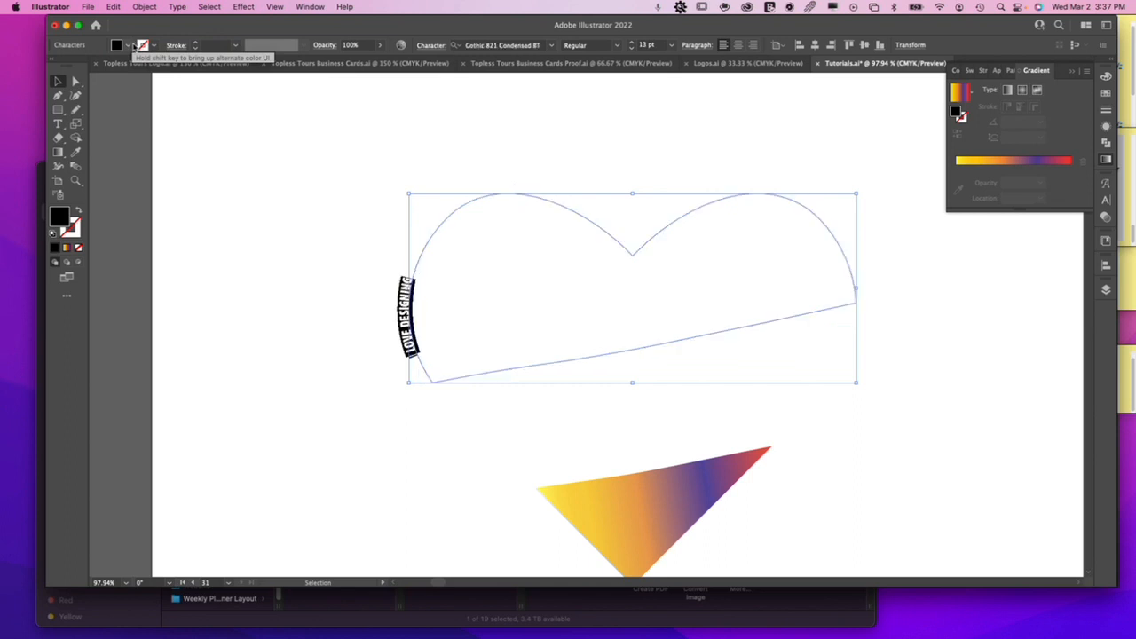
{"action": "key", "text": "ctrl+shift+period"}
{"action": "key", "text": "ctrl+shift+period"}
{"action": "key", "text": "ctrl+shift+period"}
{"action": "key", "text": "ctrl+shift+period"}
{"action": "key", "text": "ctrl+shift+period"}
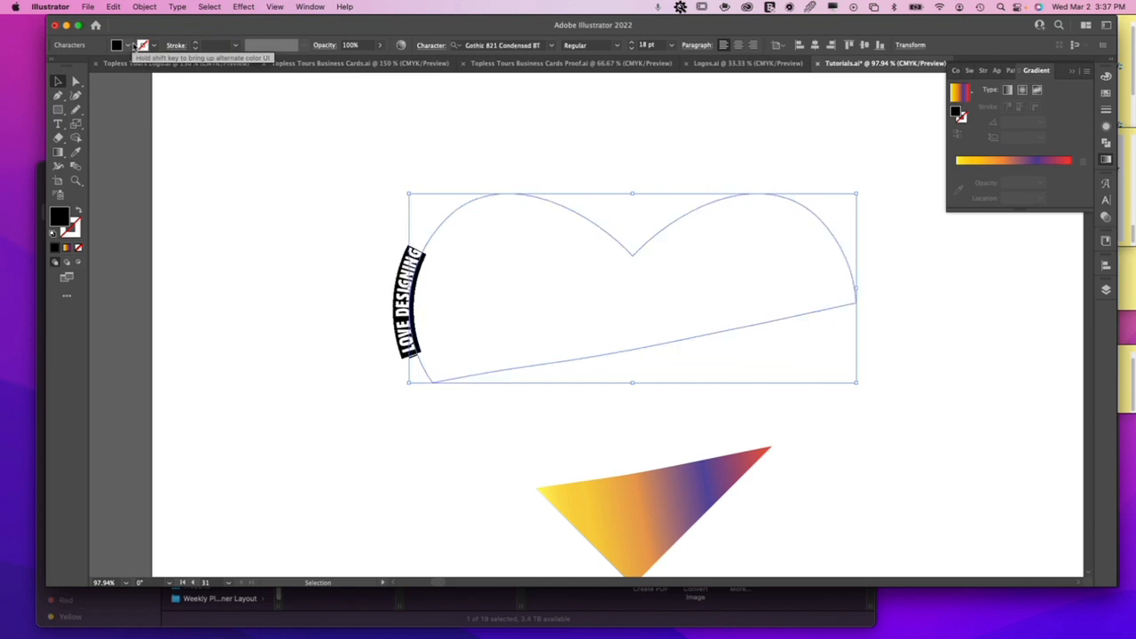
{"action": "key", "text": "ctrl+shift+period"}
{"action": "key", "text": "ctrl+shift+period"}
{"action": "key", "text": "ctrl+shift+period"}
{"action": "key", "text": "ctrl+shift+period"}
{"action": "key", "text": "ctrl+shift+period"}
{"action": "key", "text": "ctrl+shift+period"}
{"action": "key", "text": "ctrl+shift+period"}
{"action": "key", "text": "ctrl+shift+period"}
{"action": "key", "text": "ctrl+shift+period"}
{"action": "key", "text": "ctrl+shift+period"}
{"action": "key", "text": "ctrl+shift+period"}
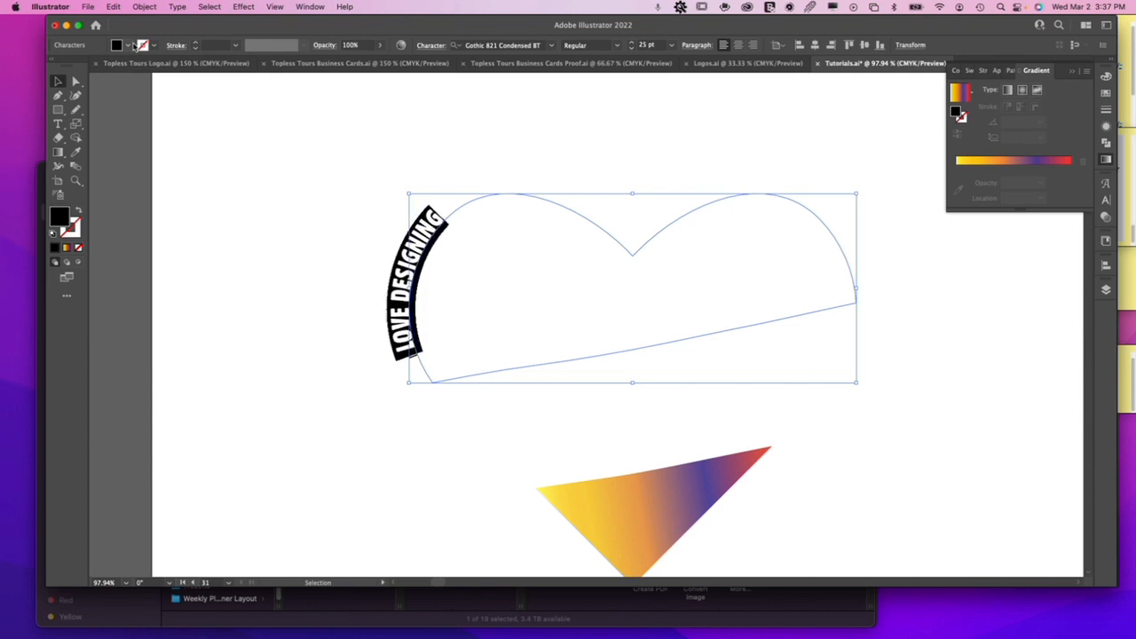
{"action": "key", "text": "Escape"}
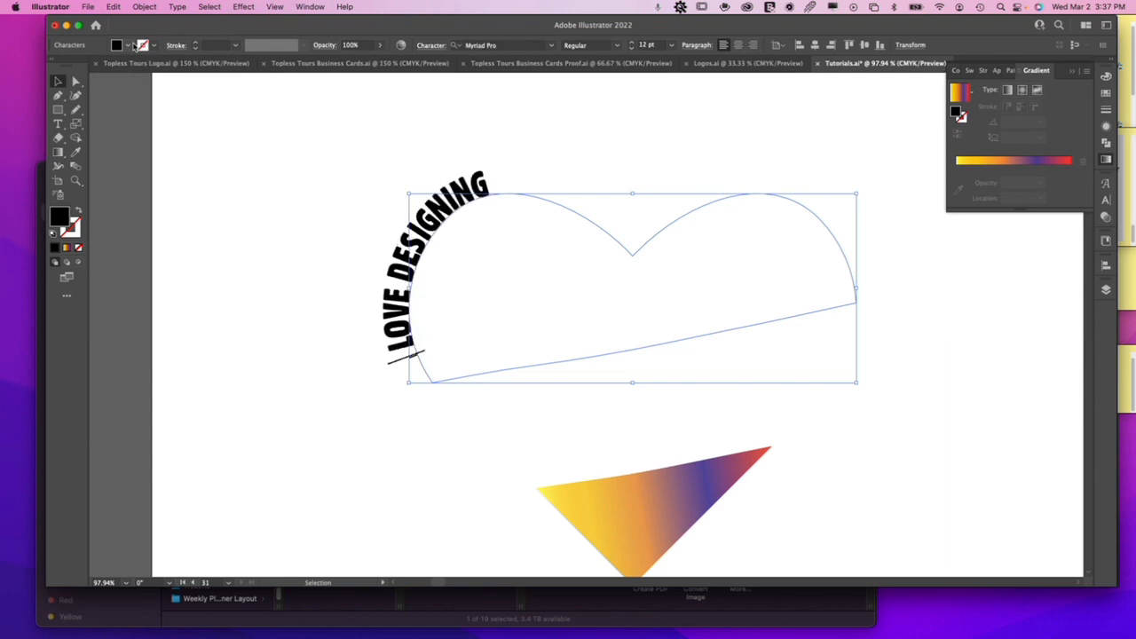
{"action": "key", "text": "ctrl+shift+c"}
{"action": "key", "text": "super+z"}
{"action": "key", "text": "super+z"}
{"action": "key", "text": "super+z"}
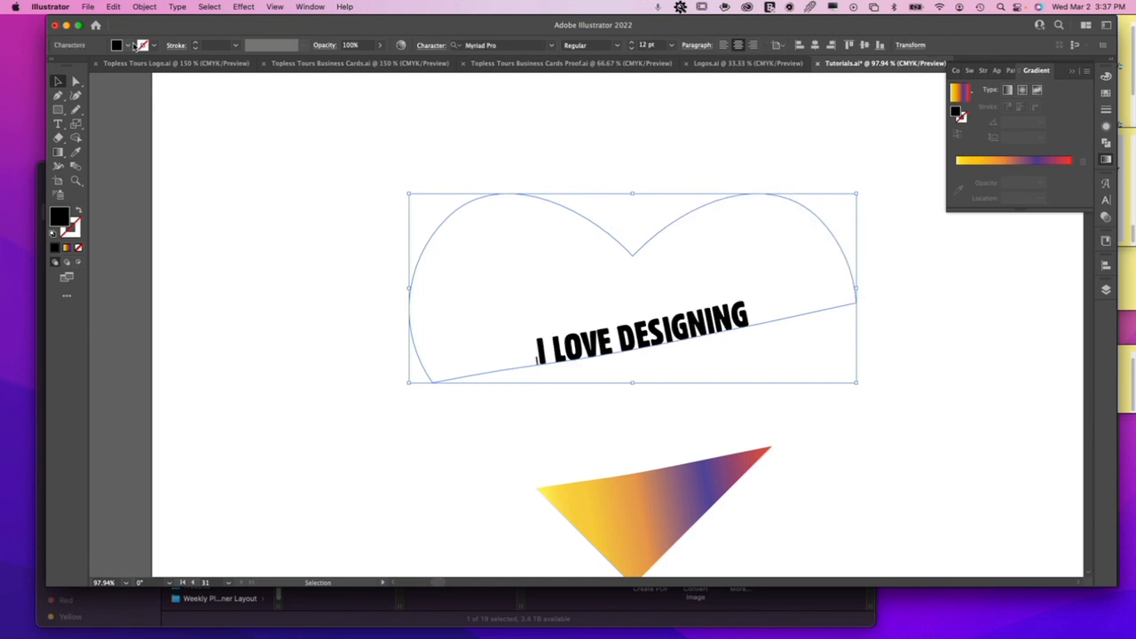
{"action": "key", "text": "Escape"}
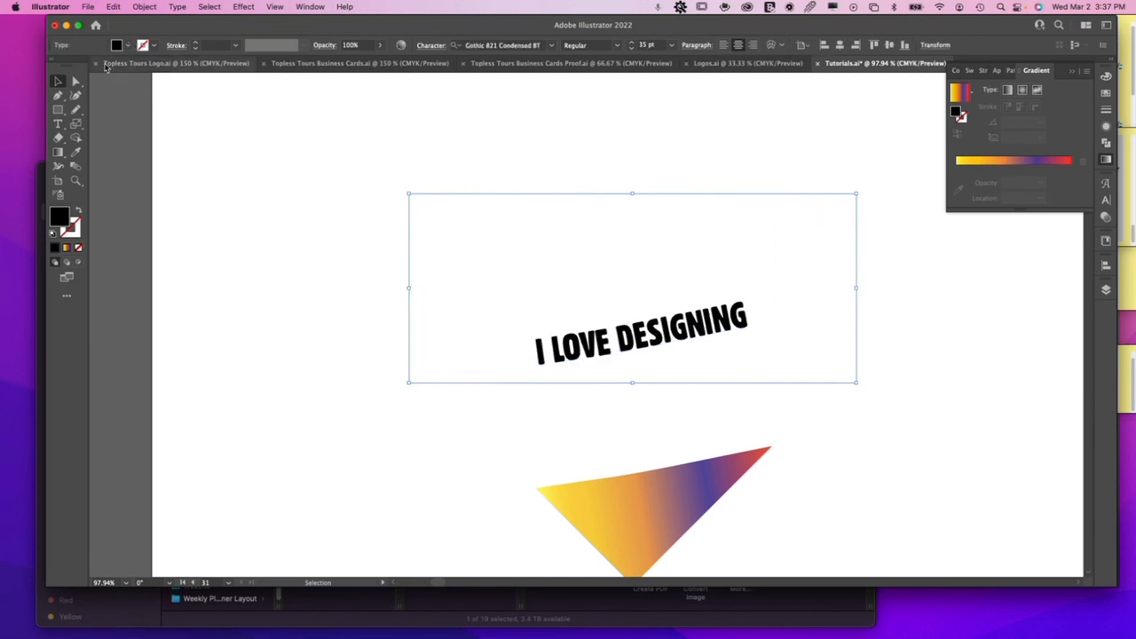
{"action": "left_click", "coordinate": [281, 175]}
Paste the gradient-filled upper heart piece in front, exactly over the outline that carries the "I LOVE DESIGNING" text.
{"action": "left_click_drag", "start_coordinate": [385, 221], "coordinate": [652, 354]}
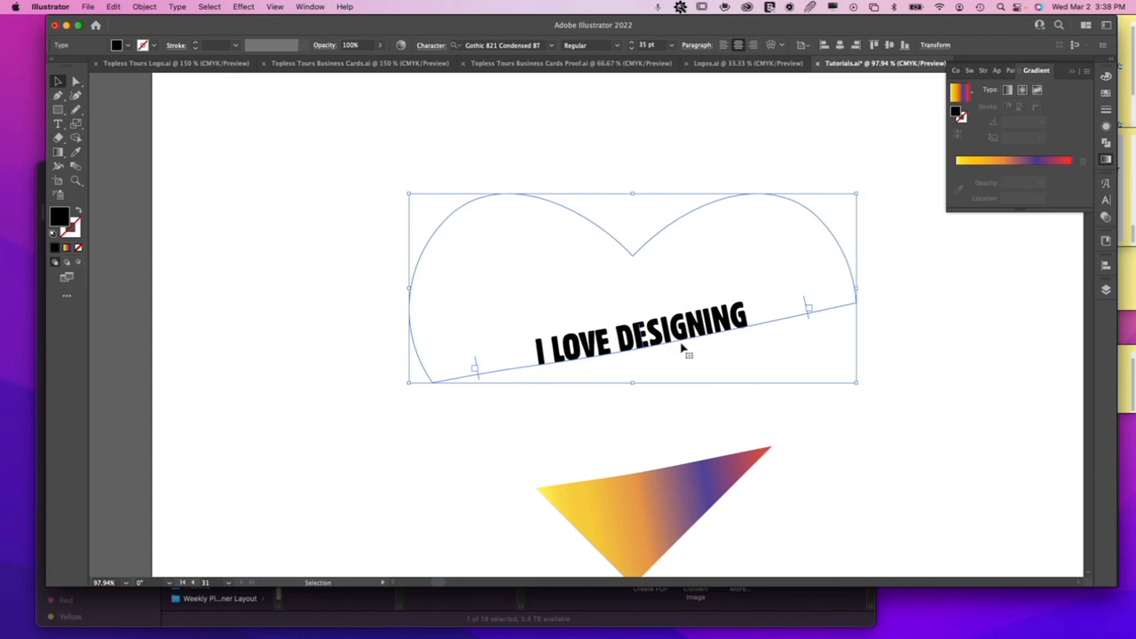
{"action": "key", "text": "a"}
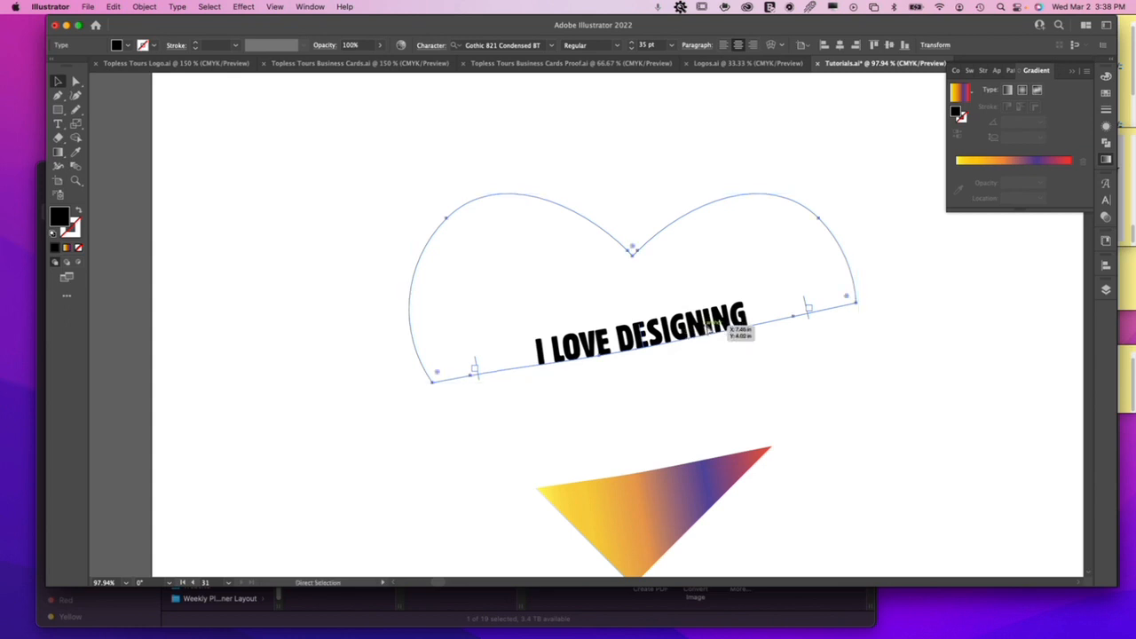
{"action": "key", "text": "super+z"}
{"action": "key", "text": "super"}
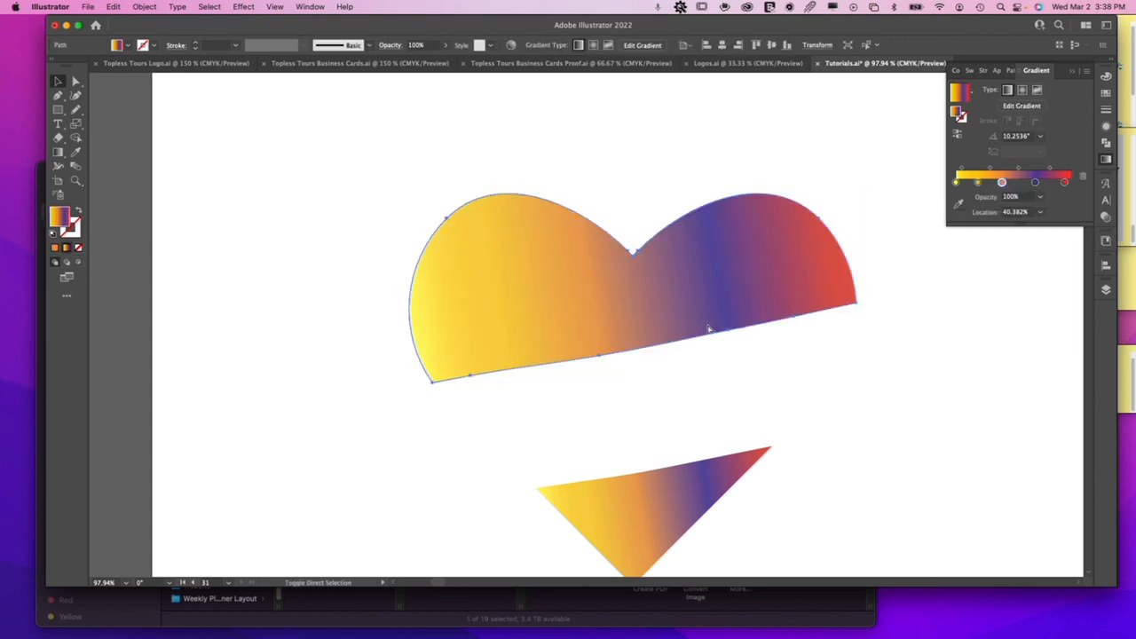
{"action": "key", "text": "super+shift+z"}
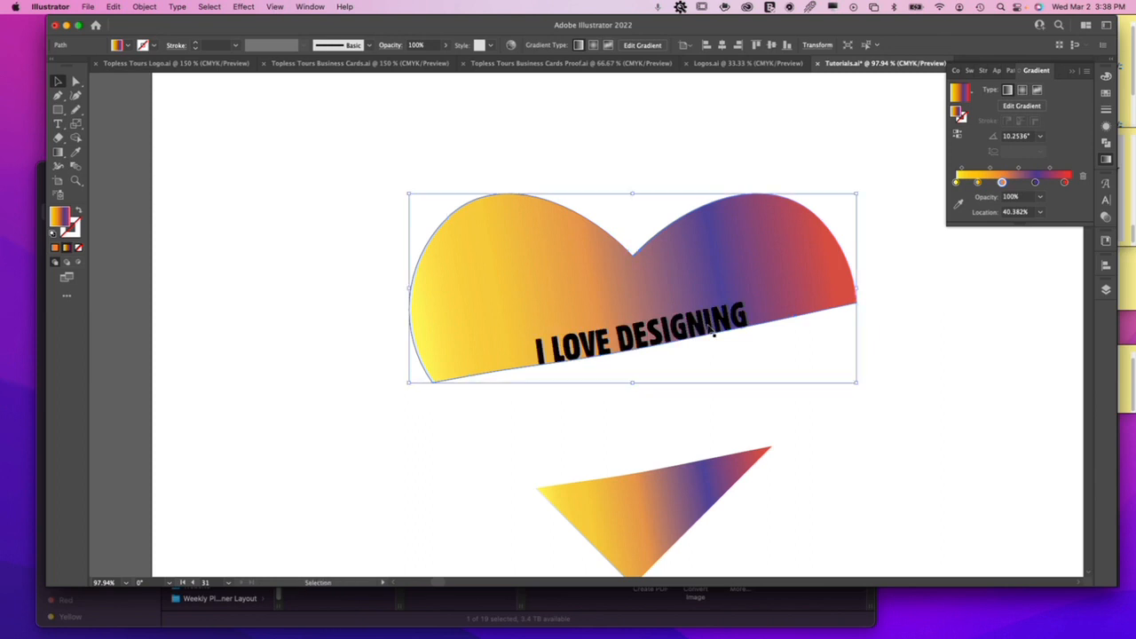
{"action": "key", "text": "super+z"}
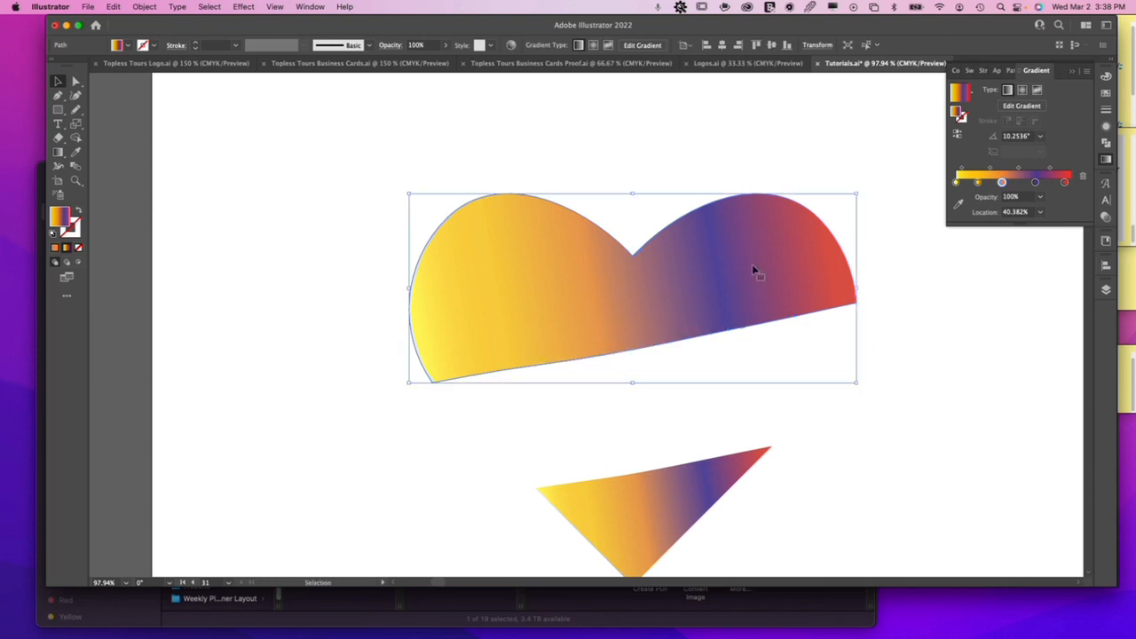
Send the pasted gradient heart piece to the back, behind the "I LOVE DESIGNING" text, and deselect it.
{"action": "right_click", "coordinate": [733, 267]}
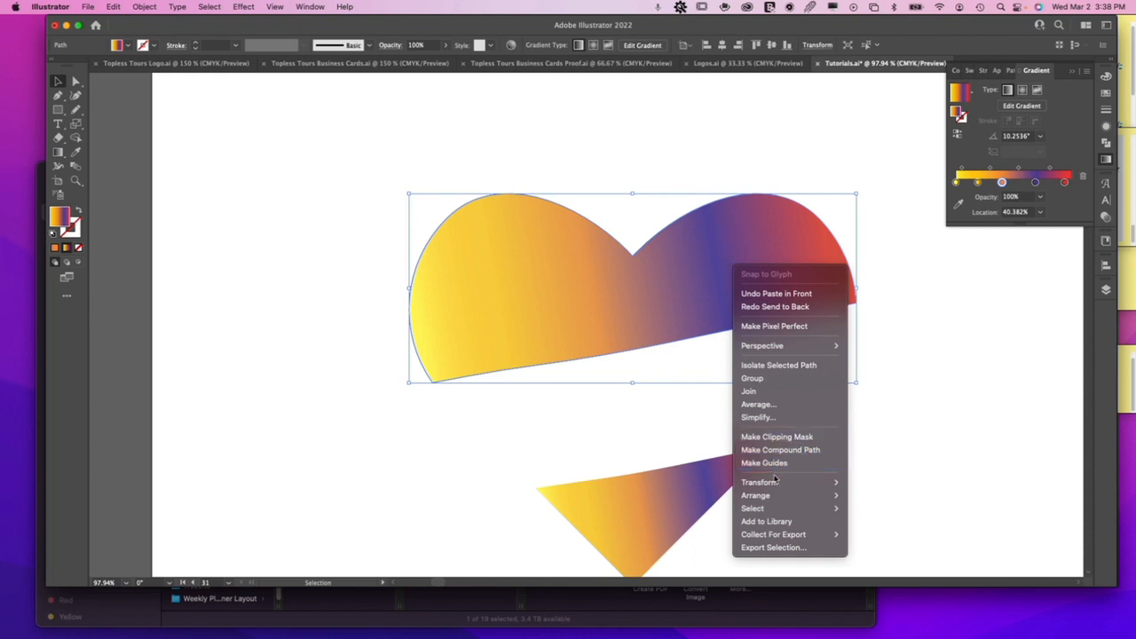
{"action": "mouse_move", "coordinate": [775, 499]}
{"action": "left_click", "coordinate": [877, 534]}
{"action": "left_click", "coordinate": [865, 478]}
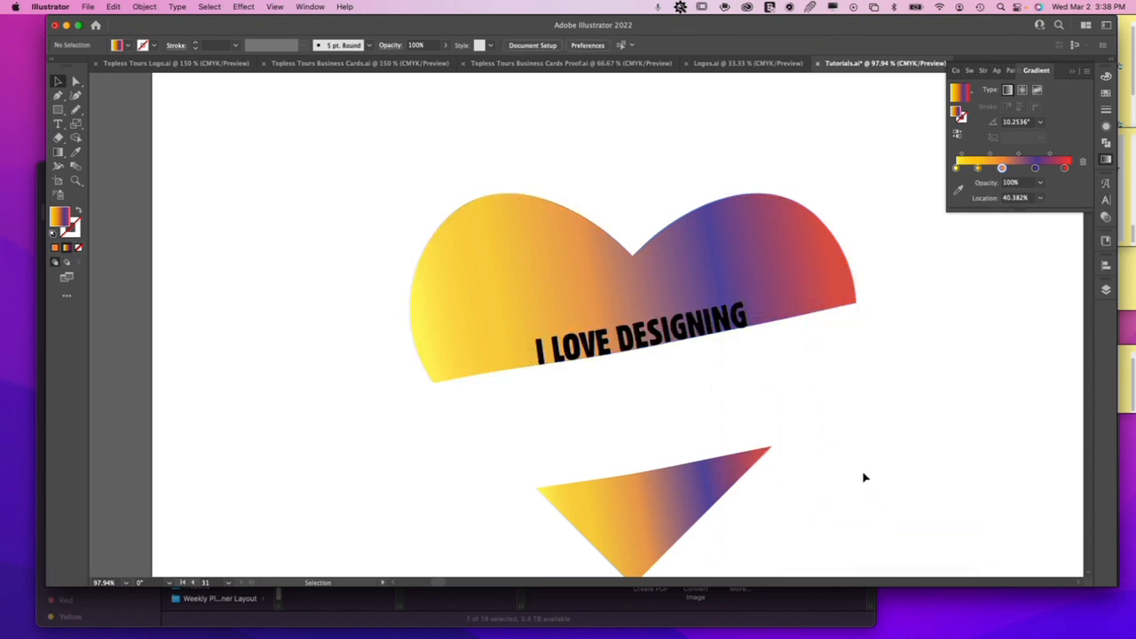
Draw a straight slanted line about 7.7 in long with the Pen tool, just above the lower heart piece's upper edge.
{"action": "left_click", "coordinate": [58, 95]}
{"action": "left_click_drag", "start_coordinate": [346, 277], "coordinate": [265, 151]}
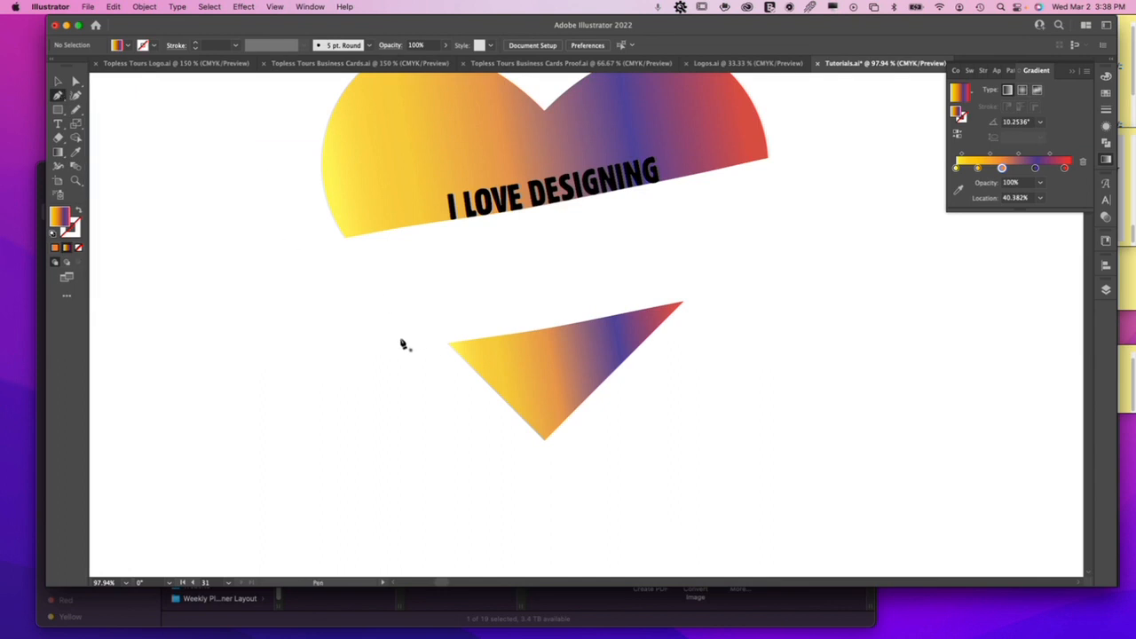
{"action": "left_click", "coordinate": [321, 362]}
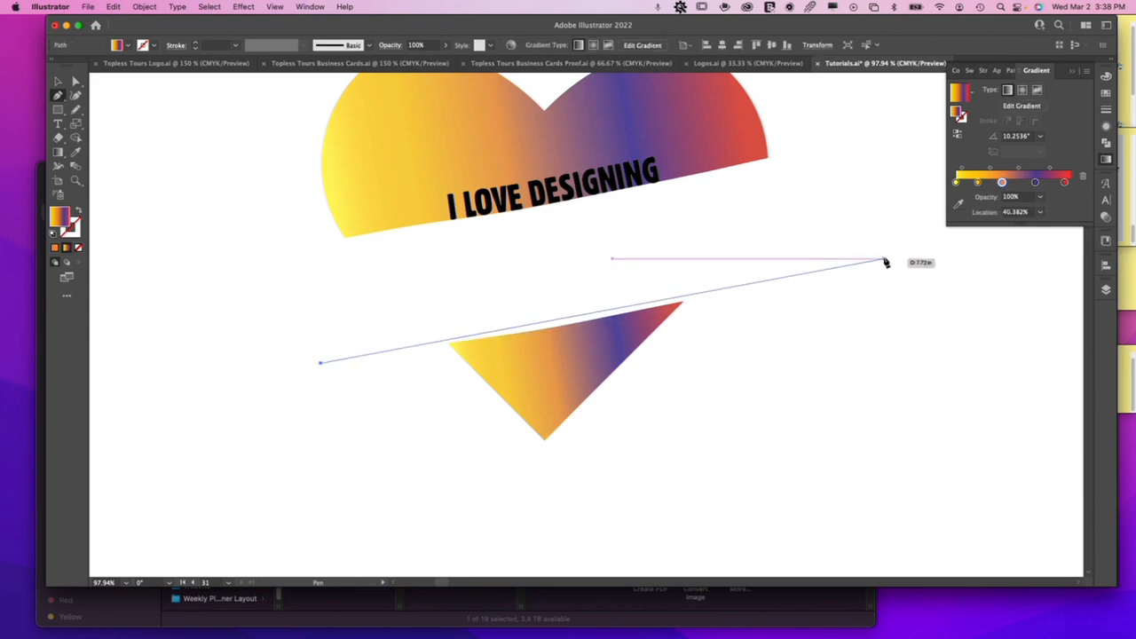
{"action": "left_click", "coordinate": [883, 259]}
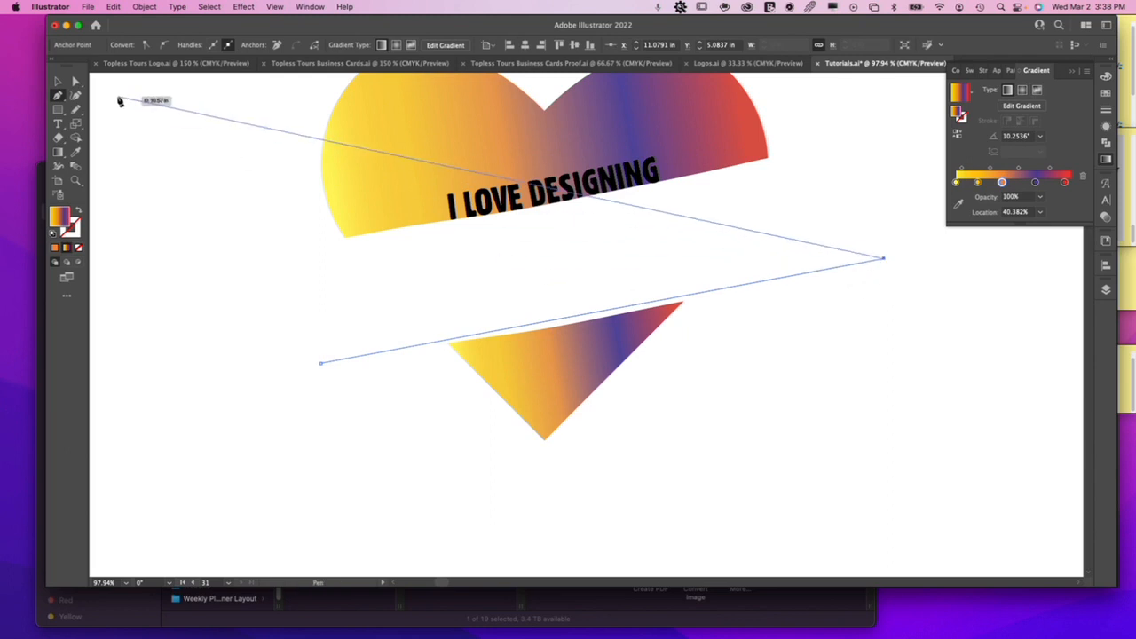
Add the path text "SO MUCH" along the new slanted line using the Type on a Path tool.
{"action": "left_click", "coordinate": [58, 124]}
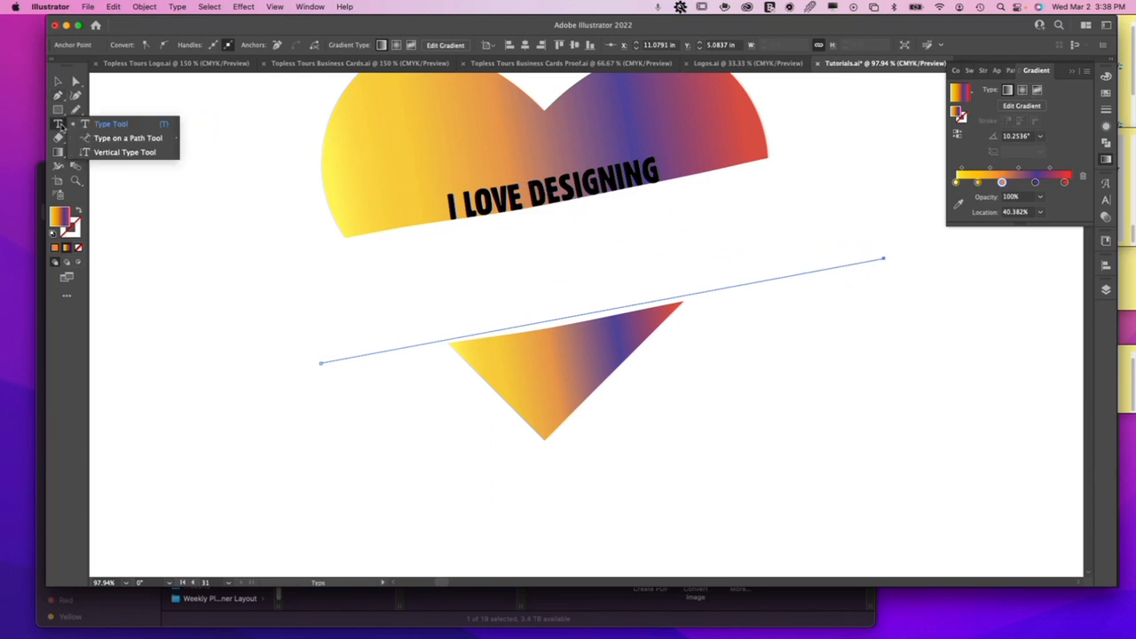
{"action": "left_click", "coordinate": [105, 139]}
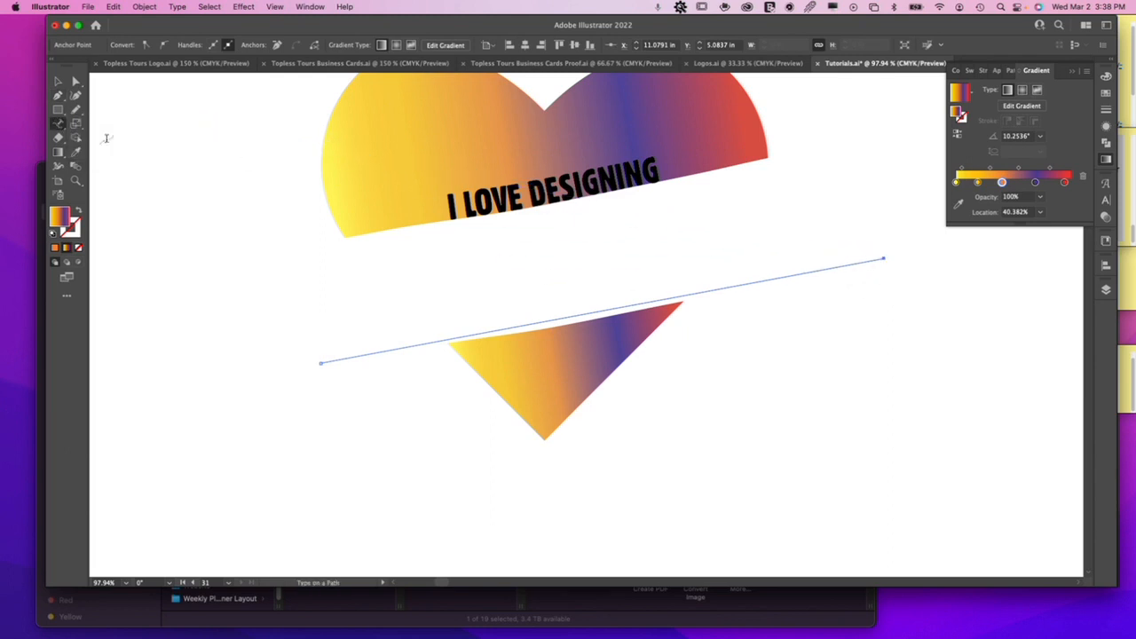
{"action": "left_click", "coordinate": [328, 359]}
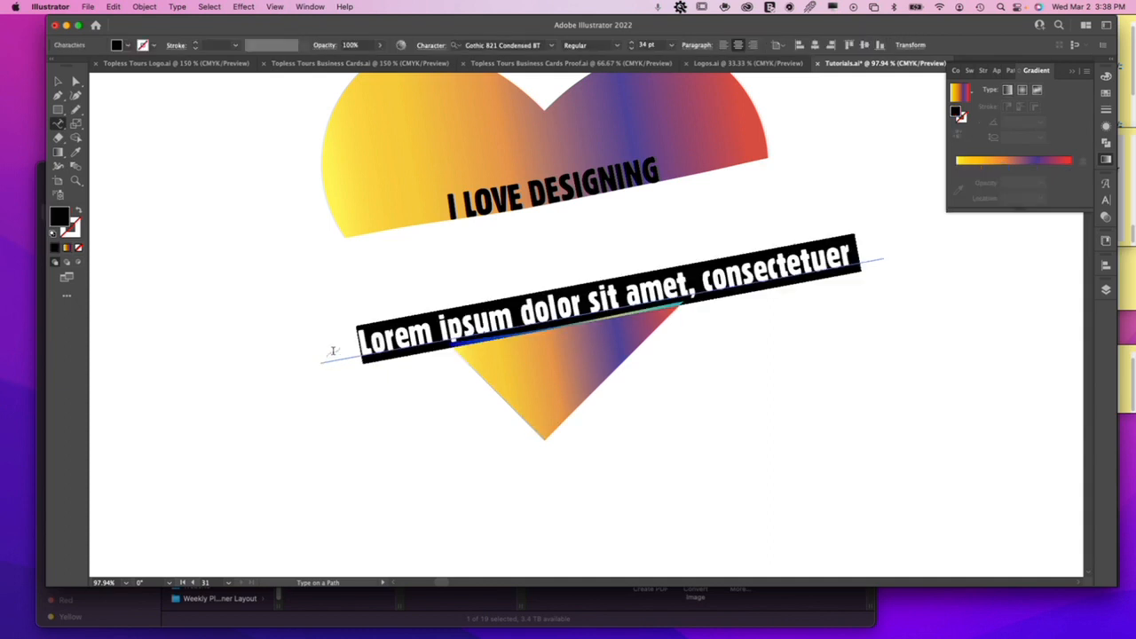
{"action": "type", "text": "SO MUCH"}
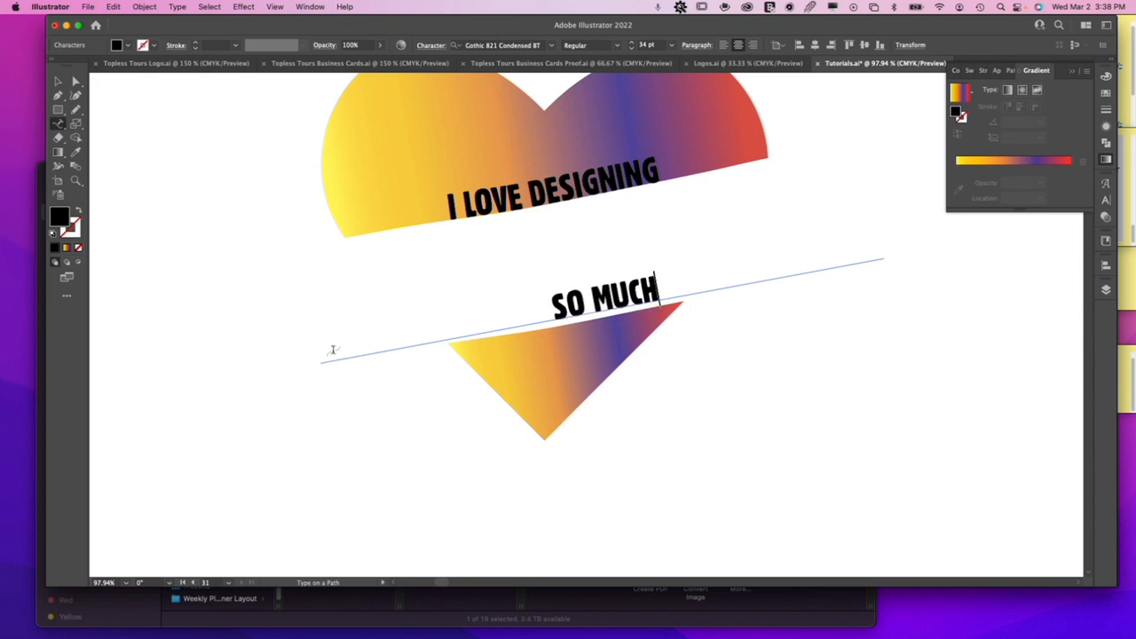
Set the "SO MUCH" text to 72 pt and insert the word "FREAKING" between its two words.
{"action": "left_click_drag", "start_coordinate": [657, 293], "coordinate": [550, 303]}
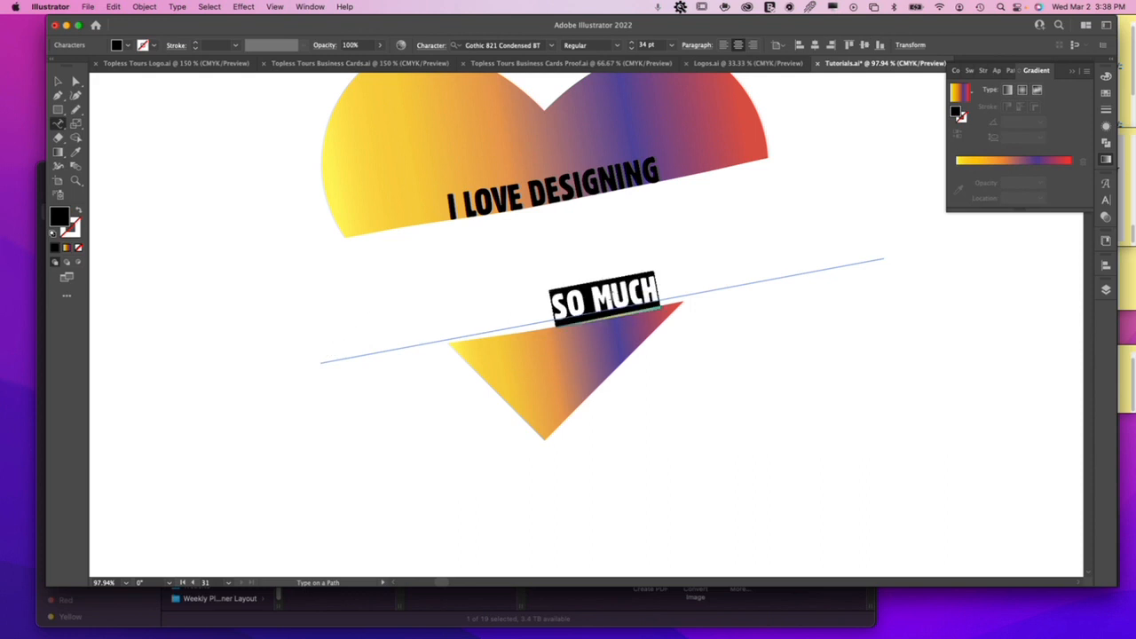
{"action": "left_click", "coordinate": [632, 43]}
{"action": "left_click_drag", "start_coordinate": [632, 43], "coordinate": [632, 44]}
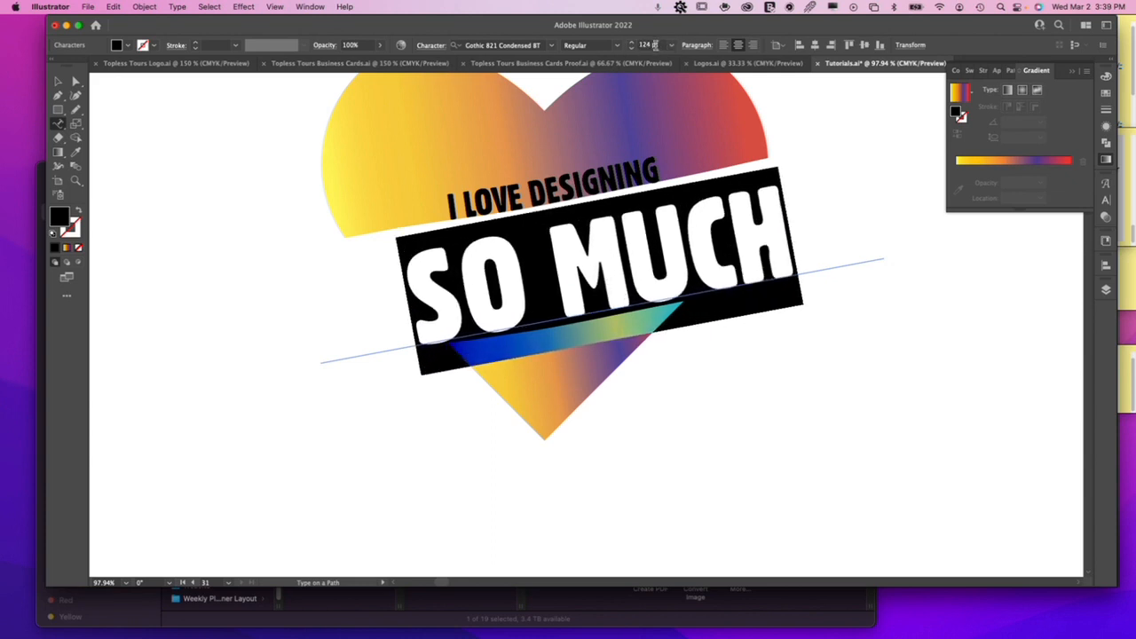
{"action": "left_click", "coordinate": [670, 44]}
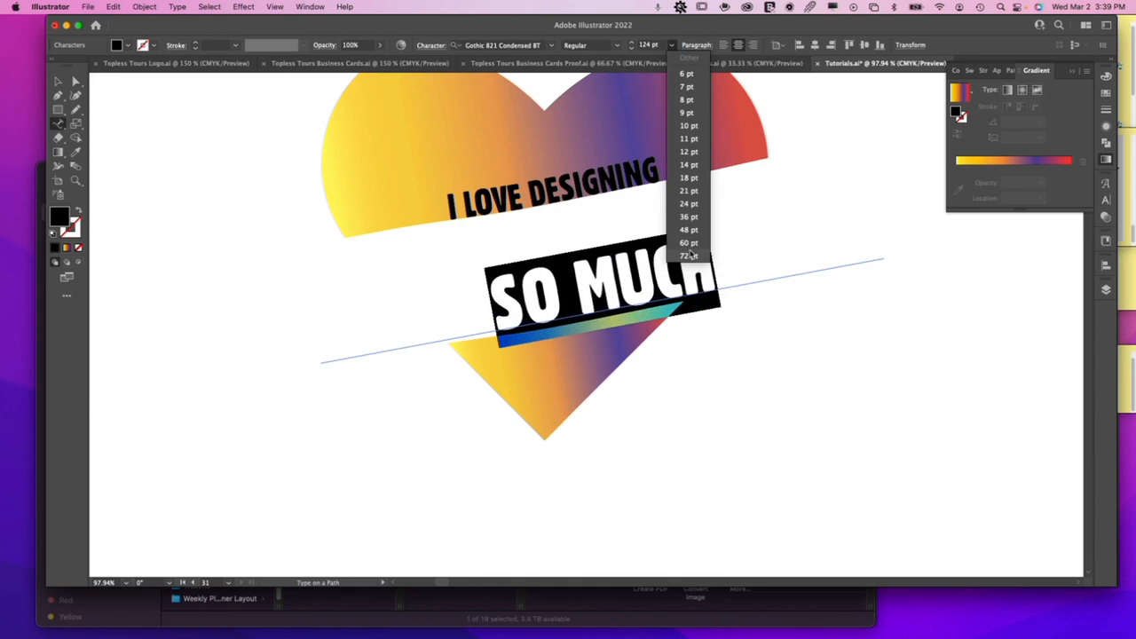
{"action": "left_click", "coordinate": [681, 257]}
{"action": "left_click", "coordinate": [573, 282]}
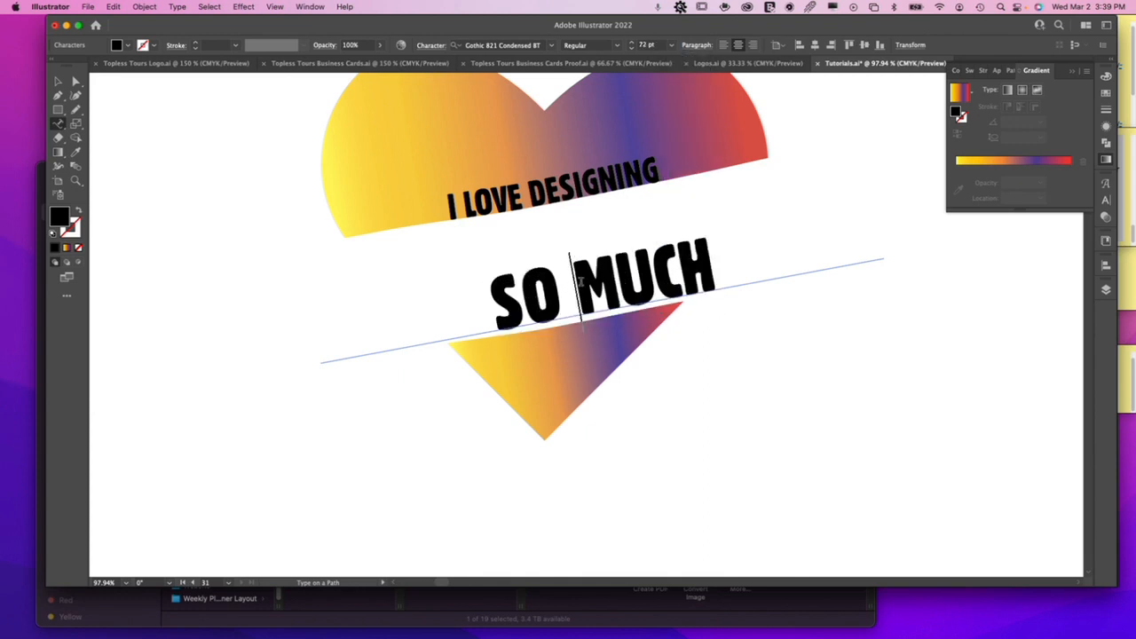
{"action": "type", "text": "FREAKING"}
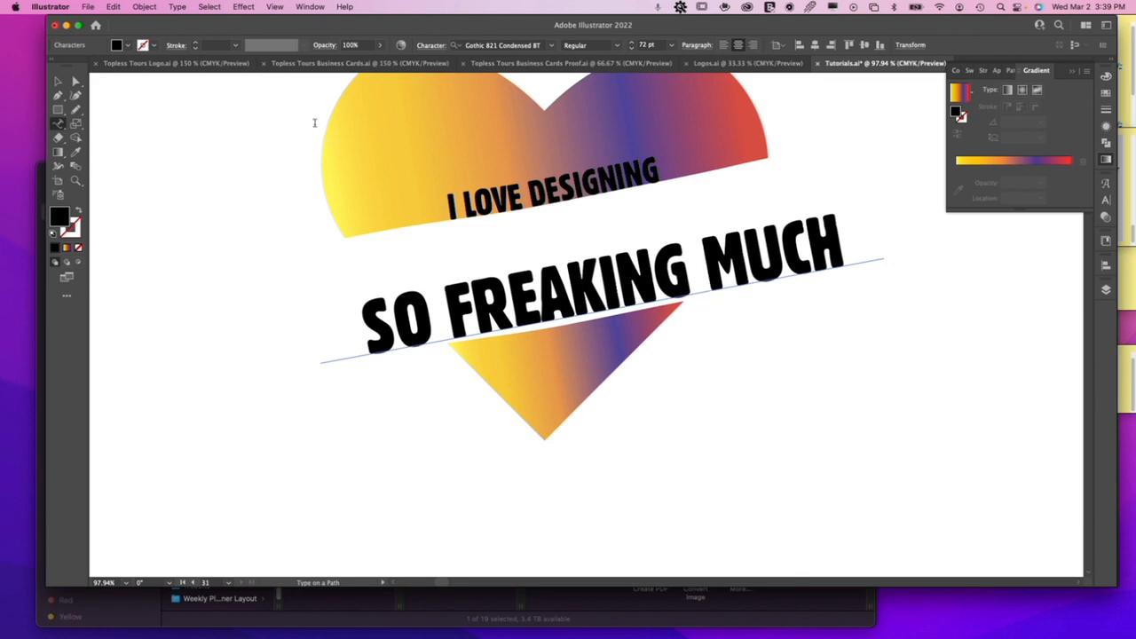
Select the whole "SO FREAKING MUCH" path text and enlarge it to 97 pt.
{"action": "triple_click", "coordinate": [584, 290]}
{"action": "left_click", "coordinate": [583, 300]}
{"action": "double_click", "coordinate": [590, 300]}
{"action": "double_click", "coordinate": [585, 290]}
{"action": "triple_click", "coordinate": [570, 282]}
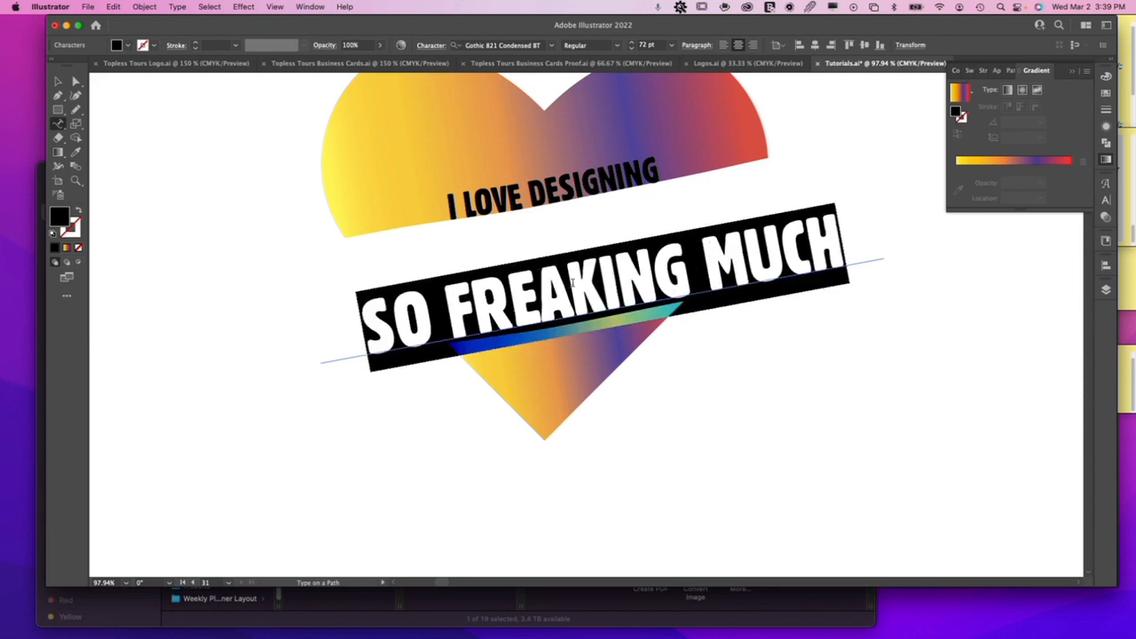
{"action": "left_click", "coordinate": [632, 44]}
{"action": "left_click", "coordinate": [632, 44]}
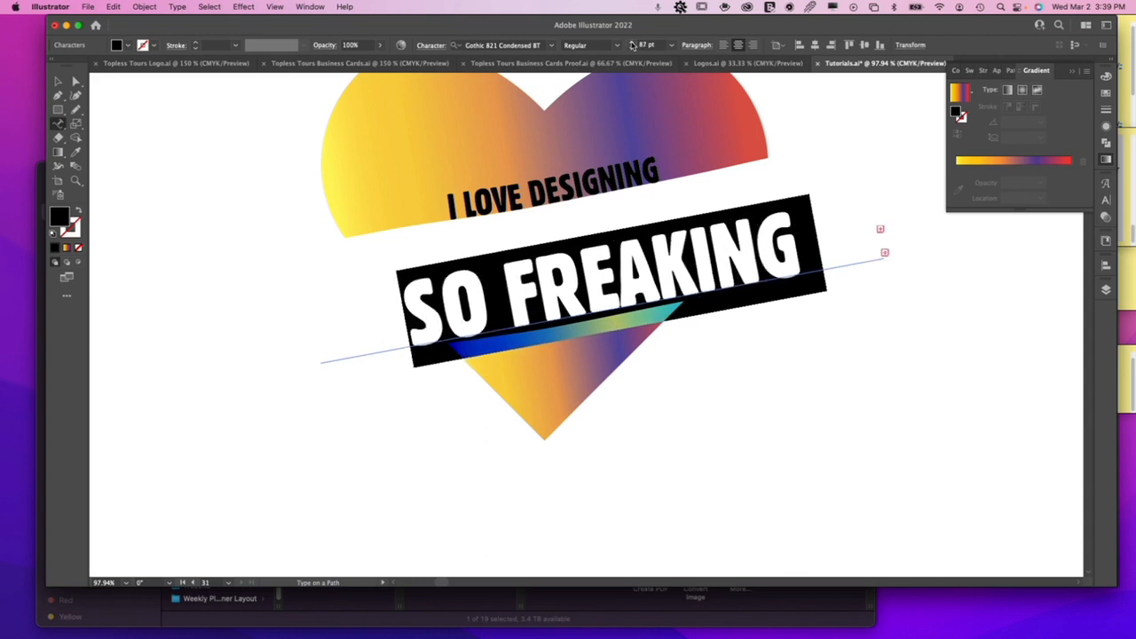
{"action": "left_click", "coordinate": [632, 43]}
{"action": "left_click", "coordinate": [631, 44]}
{"action": "left_click", "coordinate": [631, 44]}
{"action": "left_click", "coordinate": [631, 43]}
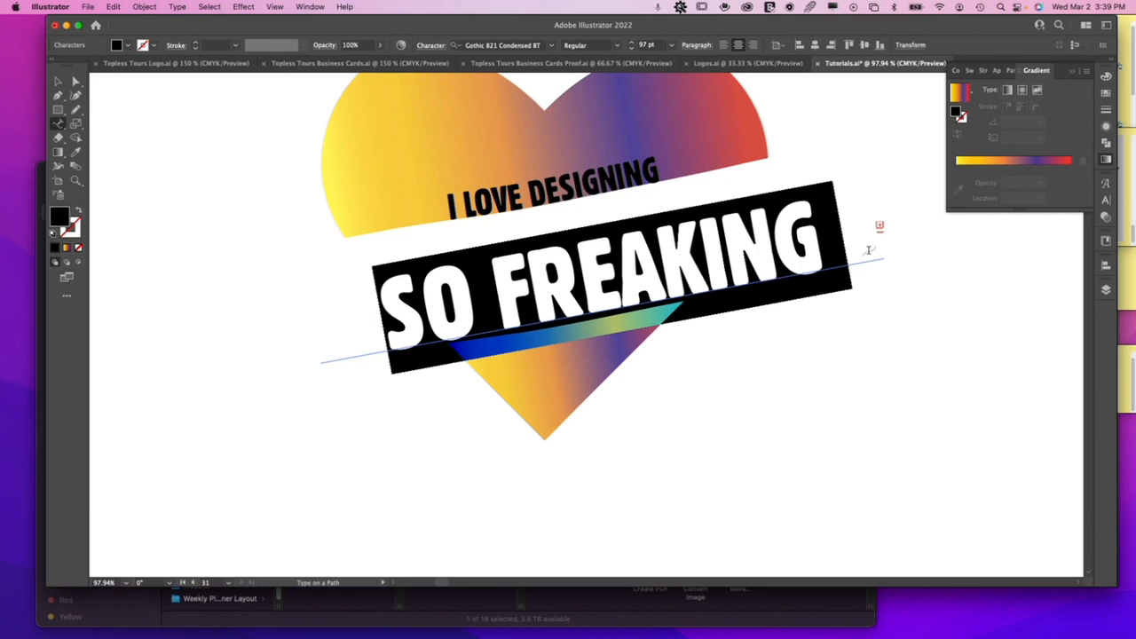
Extend both ends of the slanted text path outward along its slope so the whole "SO FREAKING MUCH" line fits.
{"action": "left_click", "coordinate": [57, 81]}
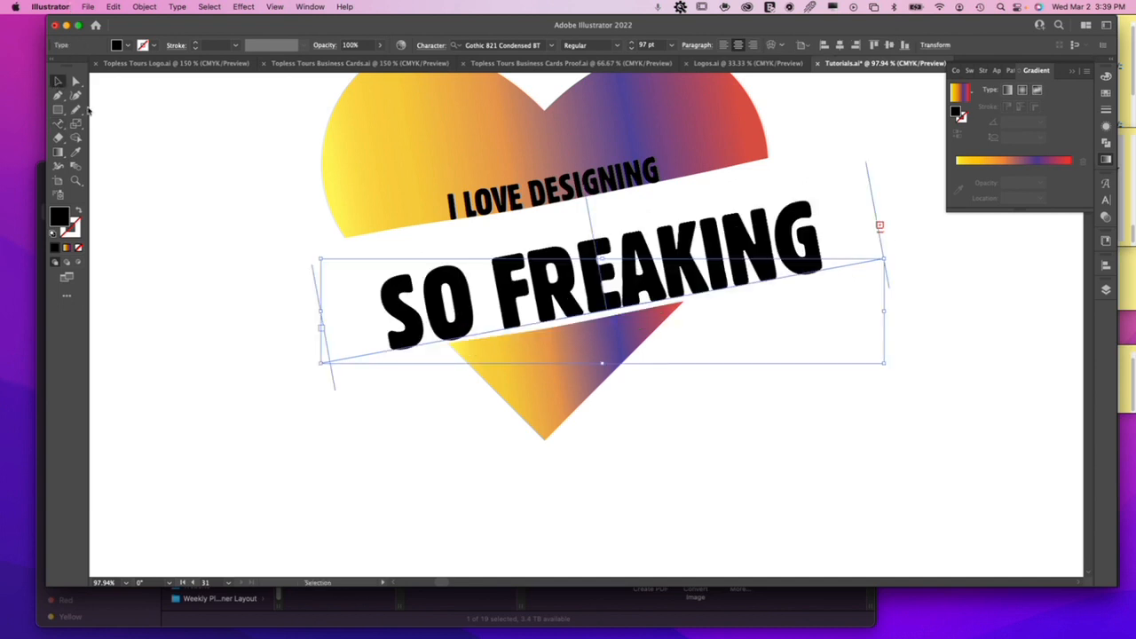
{"action": "key", "text": "super+minus"}
{"action": "key", "text": "super+minus"}
{"action": "key", "text": "super+minus"}
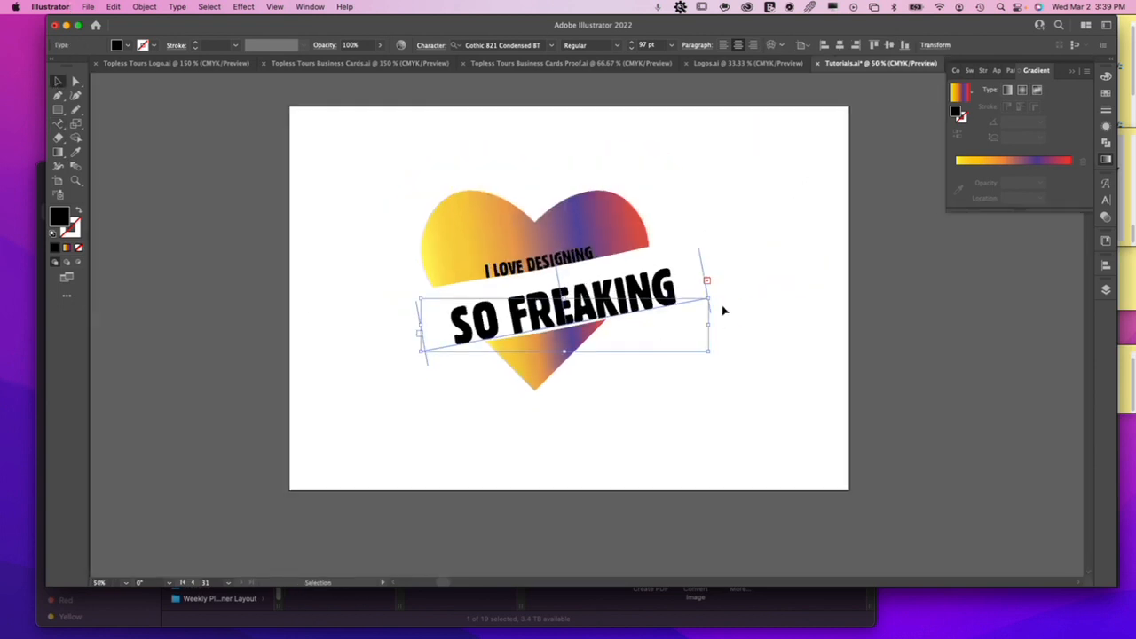
{"action": "key", "text": "a"}
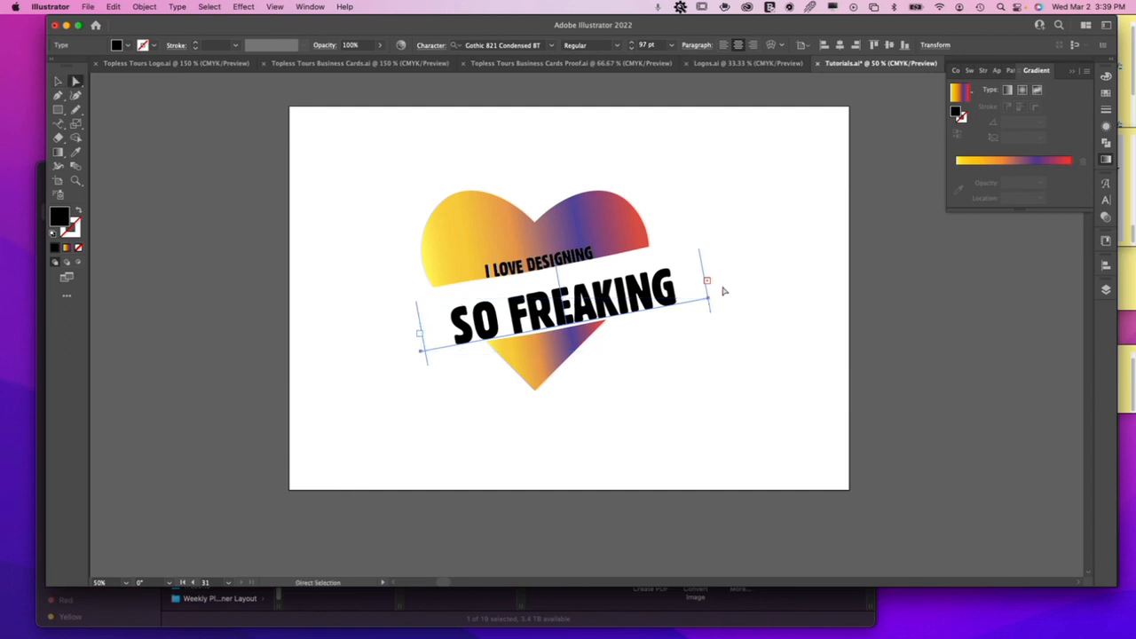
{"action": "left_click_drag", "start_coordinate": [709, 302], "coordinate": [744, 297]}
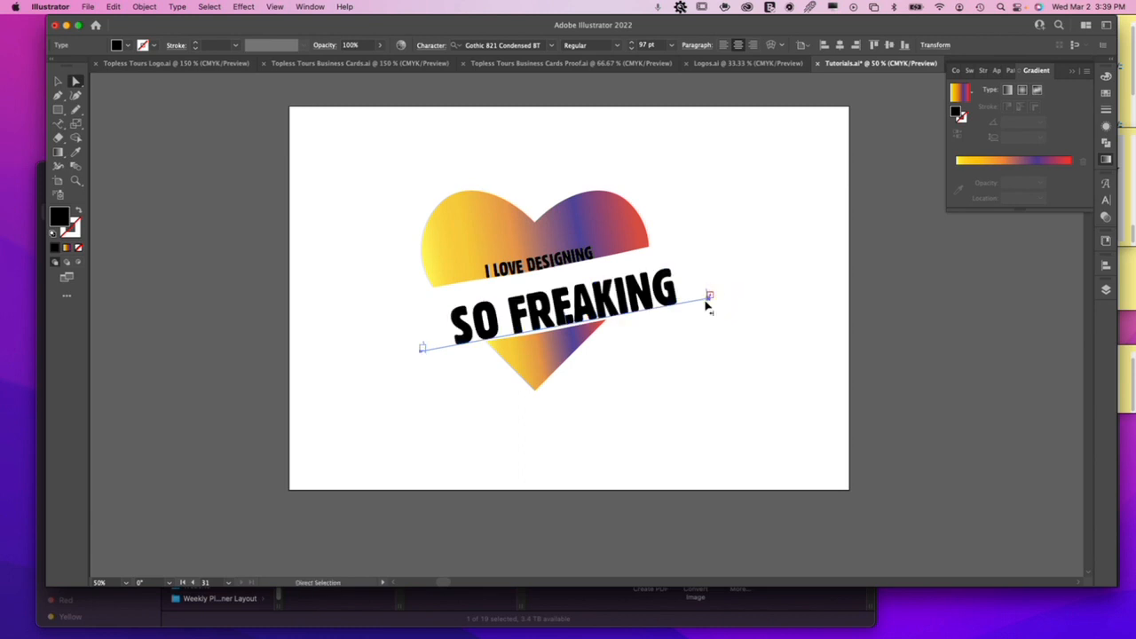
{"action": "left_click_drag", "start_coordinate": [422, 347], "coordinate": [376, 356]}
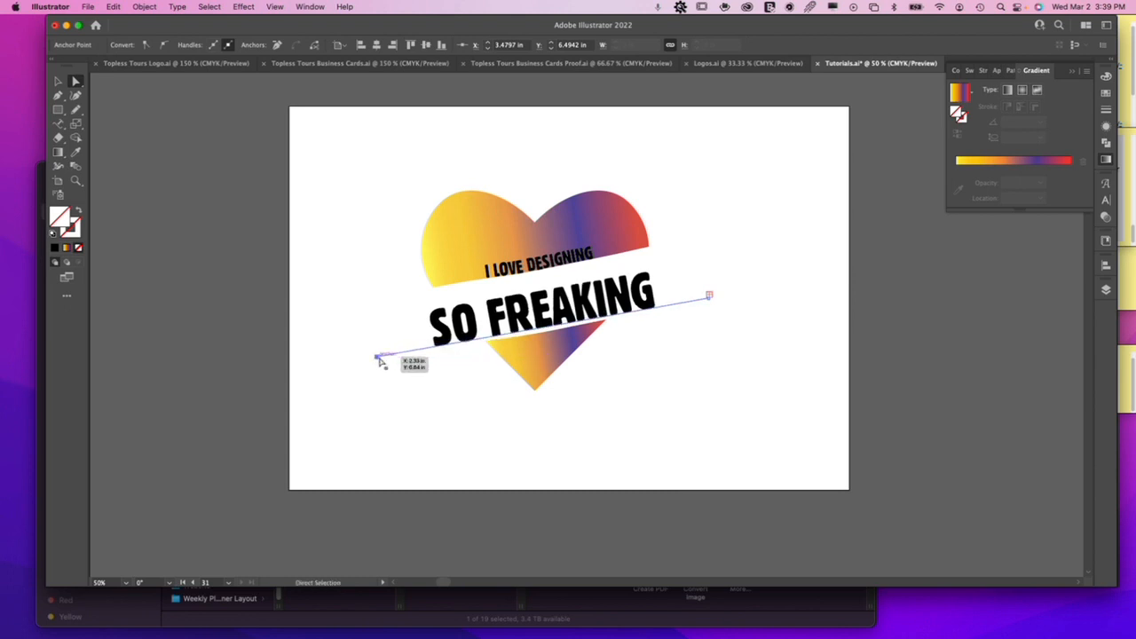
{"action": "left_click_drag", "start_coordinate": [709, 296], "coordinate": [785, 282]}
{"action": "key", "text": "v"}
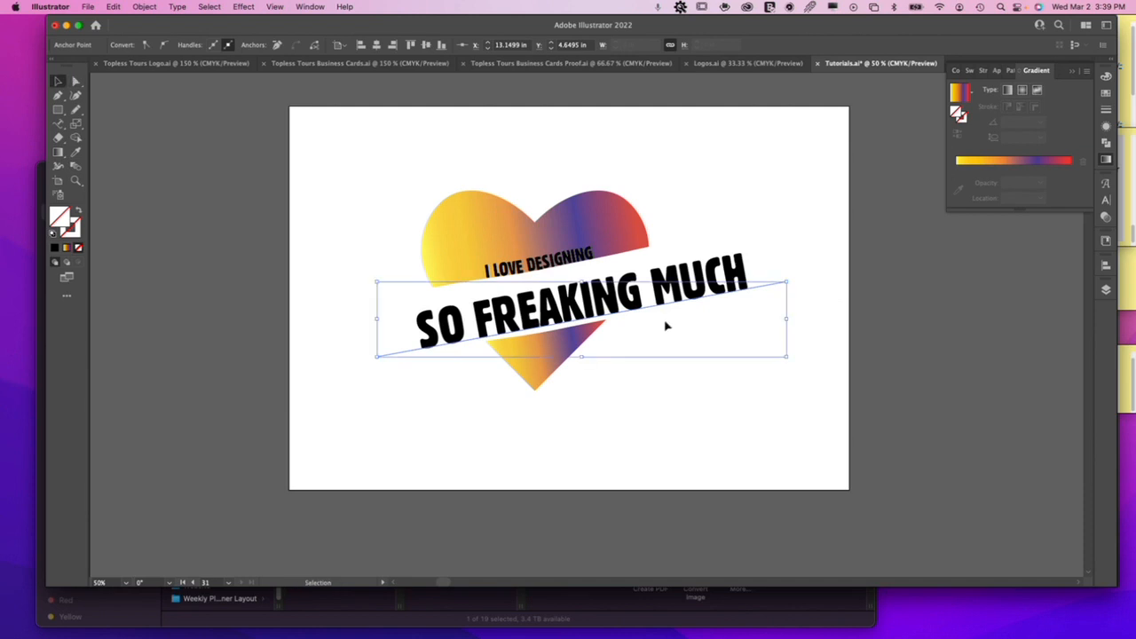
Scale the "I LOVE DESIGNING" path text down about its centre to roughly 31 pt within the upper heart piece.
{"action": "key", "text": "z"}
{"action": "left_click_drag", "start_coordinate": [544, 269], "coordinate": [620, 316]}
{"action": "key", "text": "v"}
{"action": "left_click", "coordinate": [612, 250]}
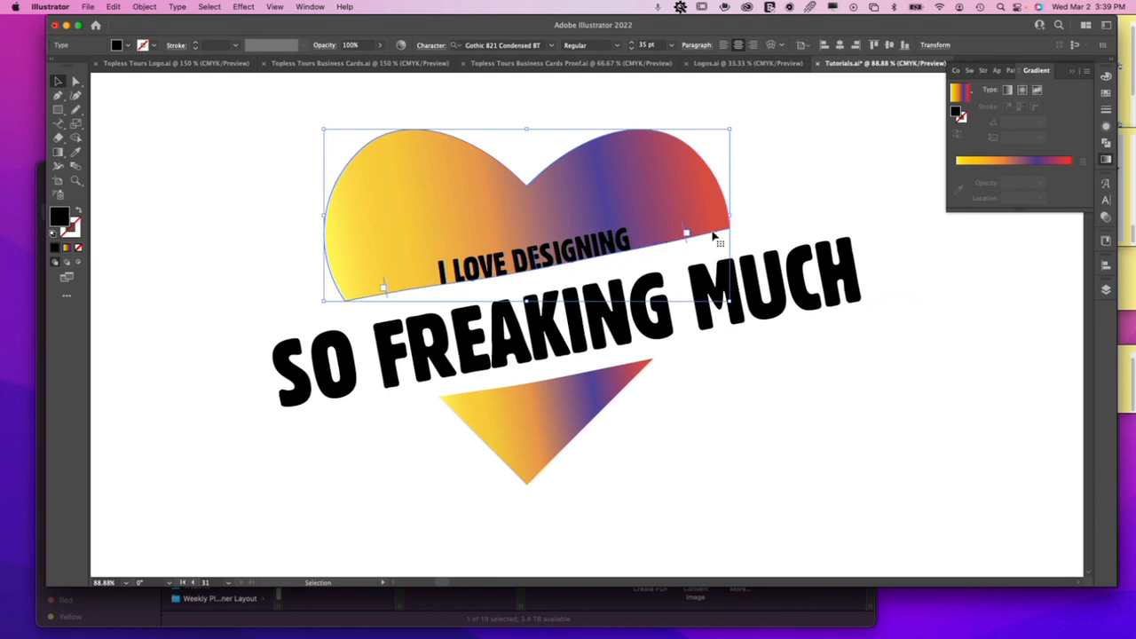
{"action": "mouse_move", "coordinate": [730, 214]}
{"action": "left_mouse_down"}
{"action": "mouse_move", "coordinate": [751, 214]}
{"action": "mouse_move", "coordinate": [710, 214]}
{"action": "left_mouse_up"}
{"action": "left_click", "coordinate": [806, 427]}
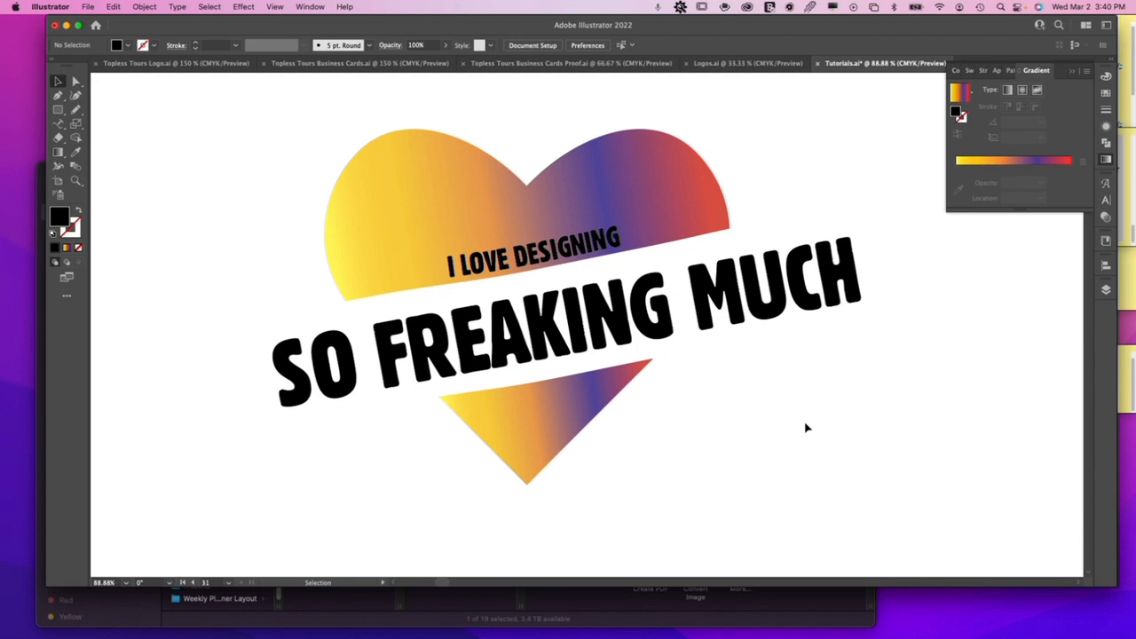
Slide "I LOVE DESIGNING" along its path onto the heart's left lobe, then shrink it to about 26 pt and position it inside the curve.
{"action": "left_click", "coordinate": [533, 257]}
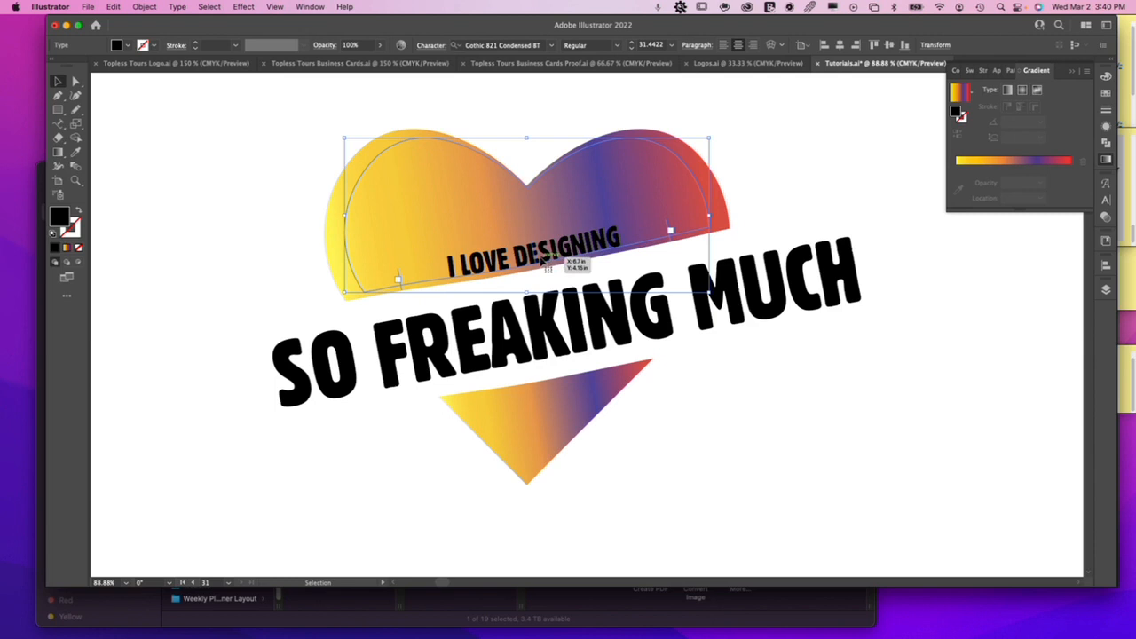
{"action": "left_click_drag", "start_coordinate": [537, 266], "coordinate": [404, 135]}
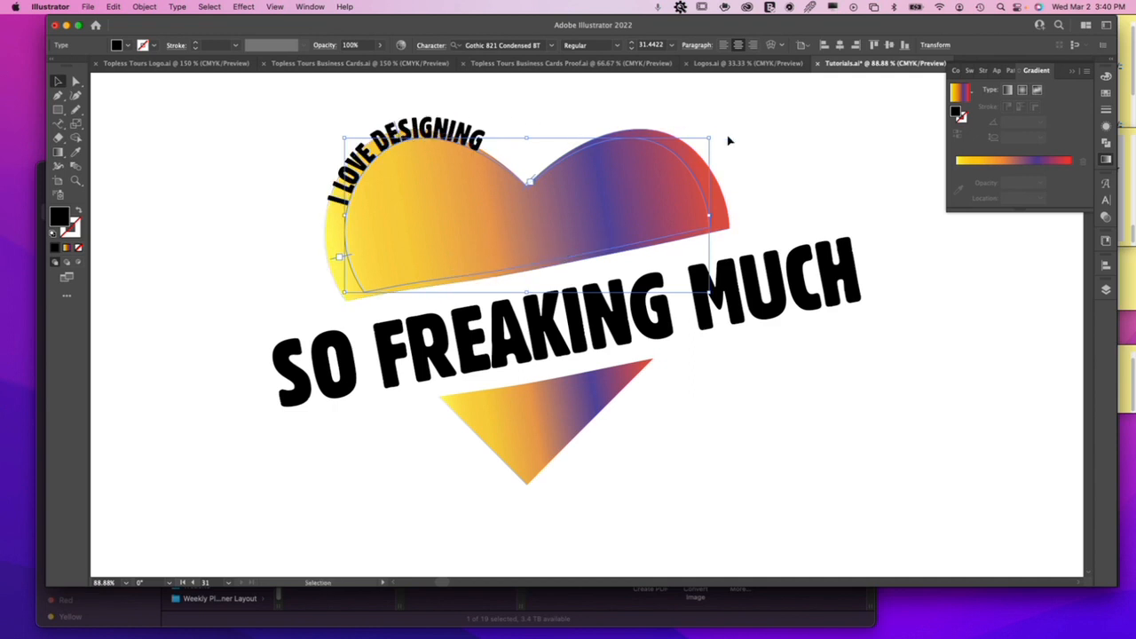
{"action": "left_click_drag", "start_coordinate": [709, 138], "coordinate": [651, 164]}
{"action": "left_click_drag", "start_coordinate": [447, 159], "coordinate": [479, 164]}
{"action": "left_click", "coordinate": [524, 142]}
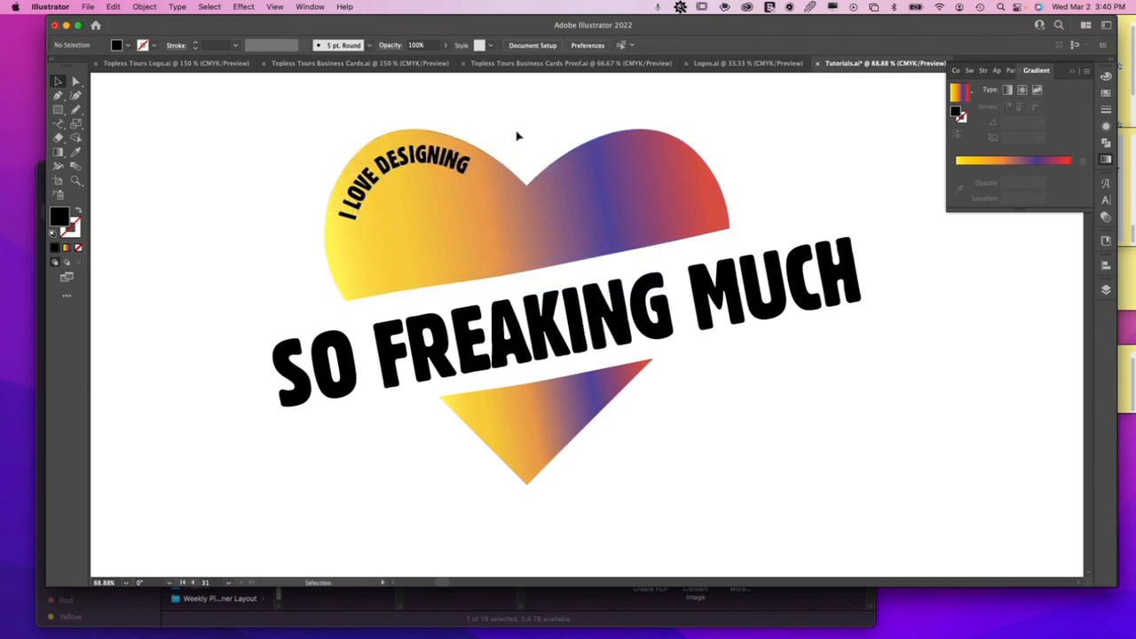
Convert the curved "I LOVE DESIGNING" text to outlines and combine its letters into one compound path.
{"action": "left_click", "coordinate": [433, 164]}
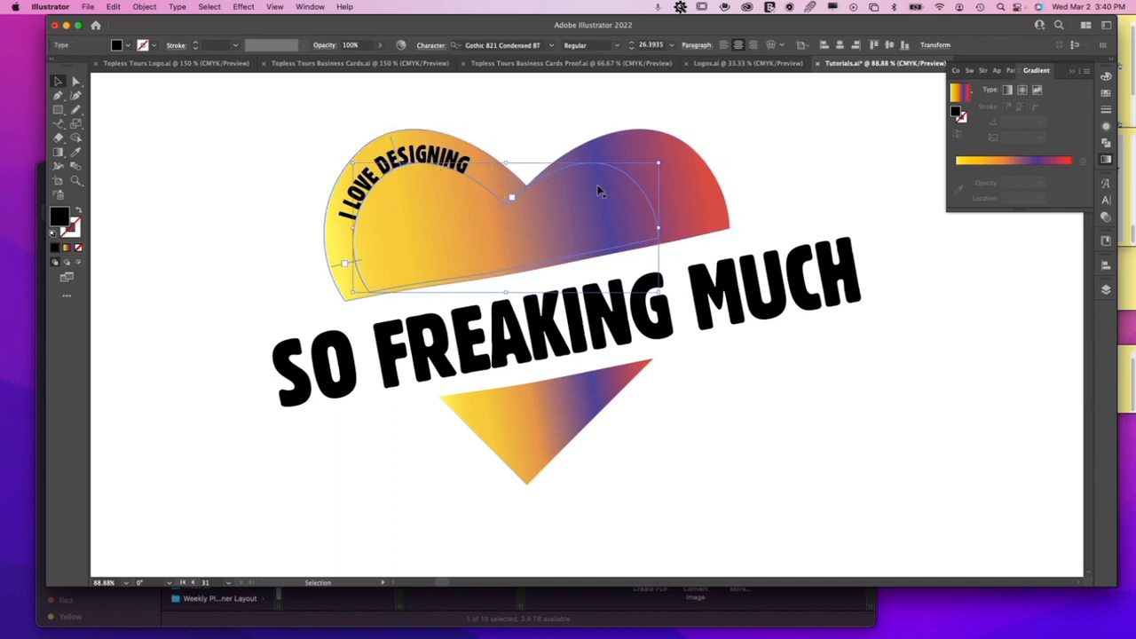
{"action": "right_click", "coordinate": [429, 155]}
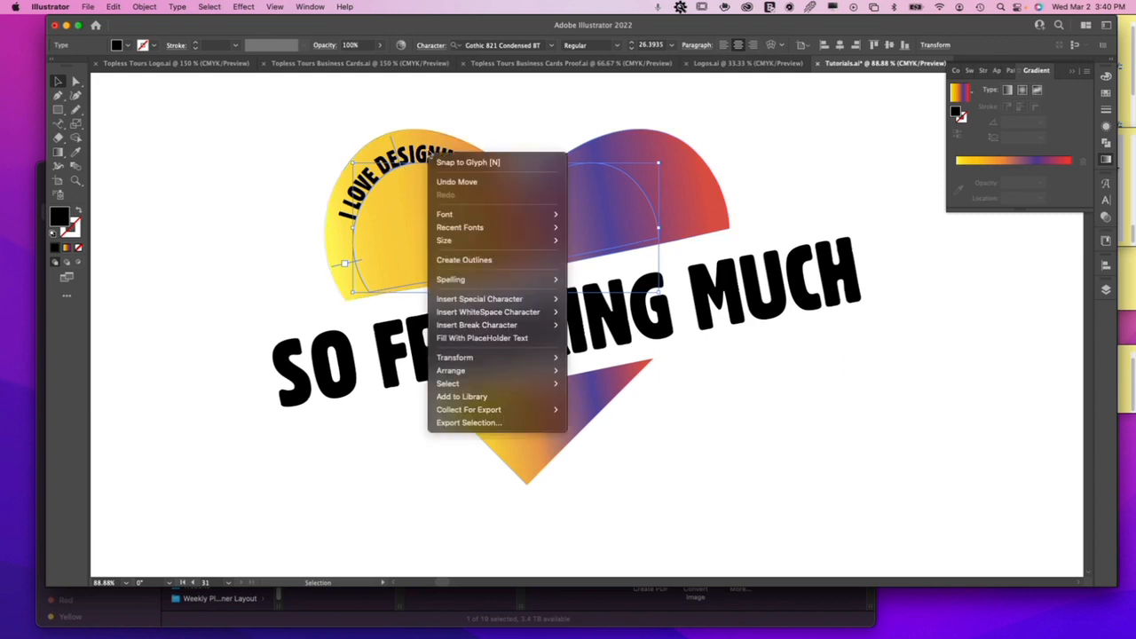
{"action": "left_click", "coordinate": [469, 260]}
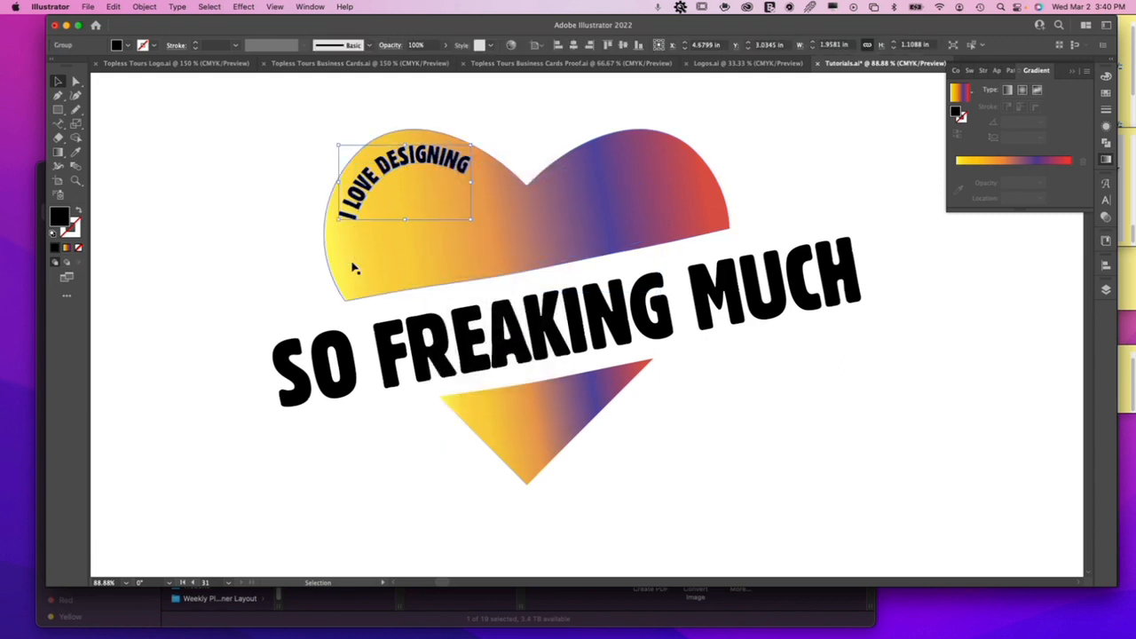
{"action": "key", "text": "super+shift+a"}
{"action": "left_click", "coordinate": [412, 159]}
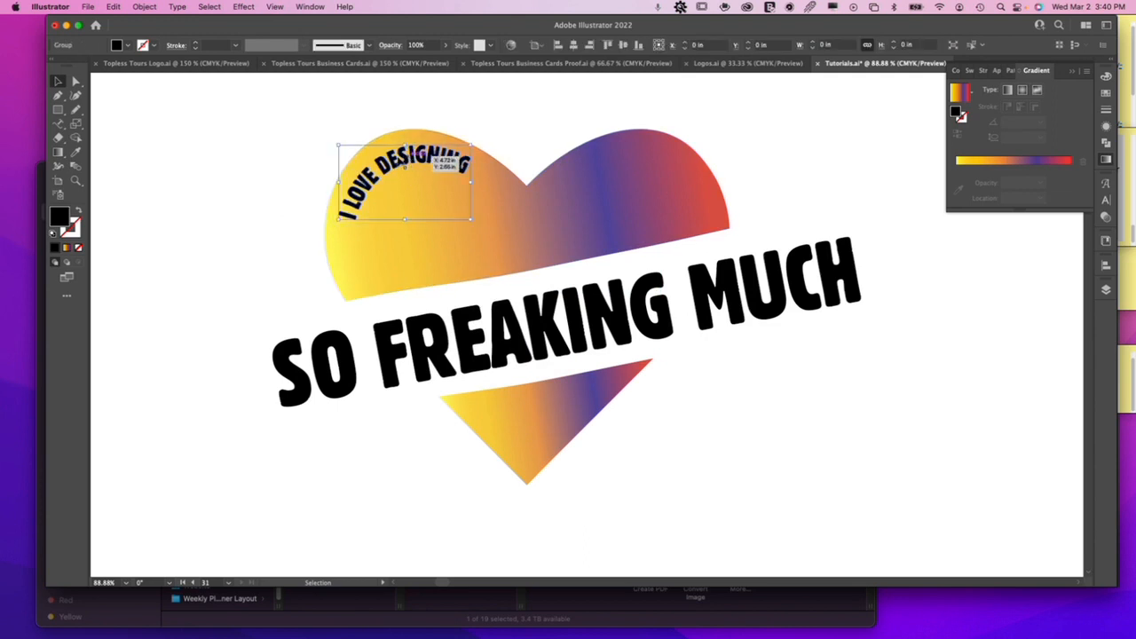
{"action": "left_click", "coordinate": [1104, 94]}
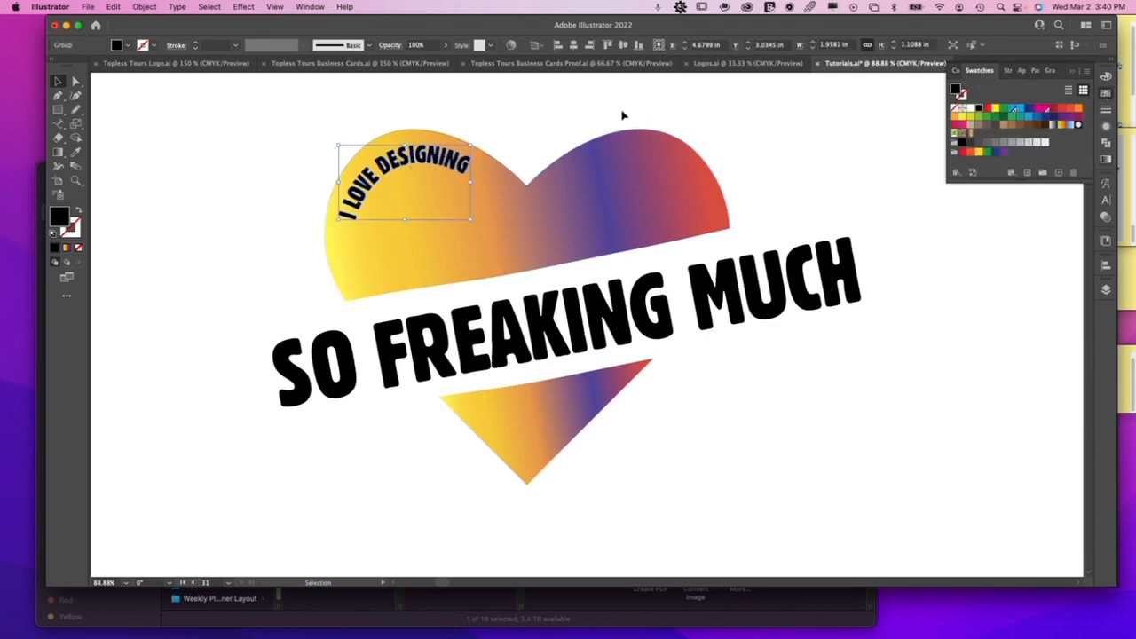
{"action": "key", "text": "super+8"}
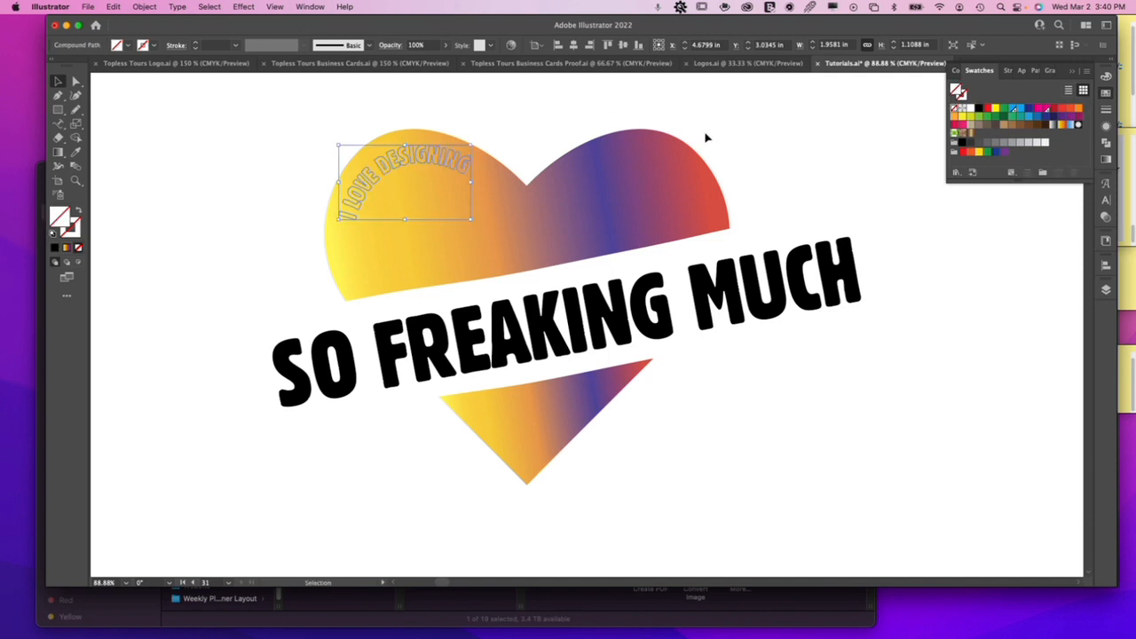
Fill the "I LOVE DESIGNING" compound path with the heart's gradient using the Eyedropper.
{"action": "key", "text": "i"}
{"action": "left_click", "coordinate": [579, 203]}
{"action": "key", "text": "v"}
{"action": "left_click", "coordinate": [545, 109]}
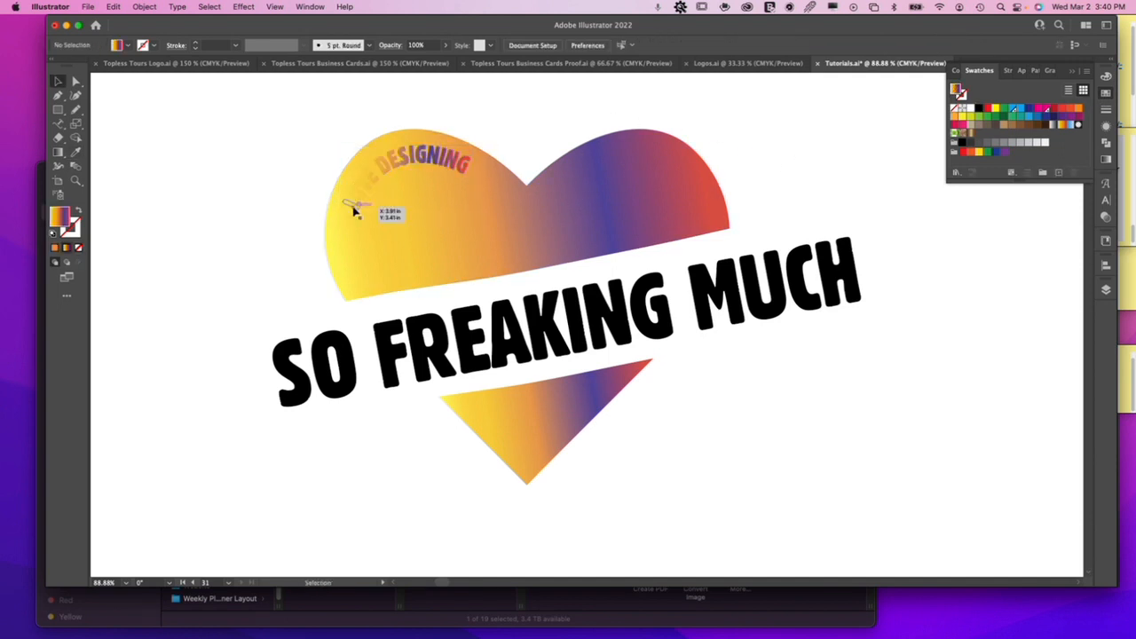
Reverse the gradient on the "I LOVE DESIGNING" lettering so it runs from red to yellow.
{"action": "left_click", "coordinate": [434, 156]}
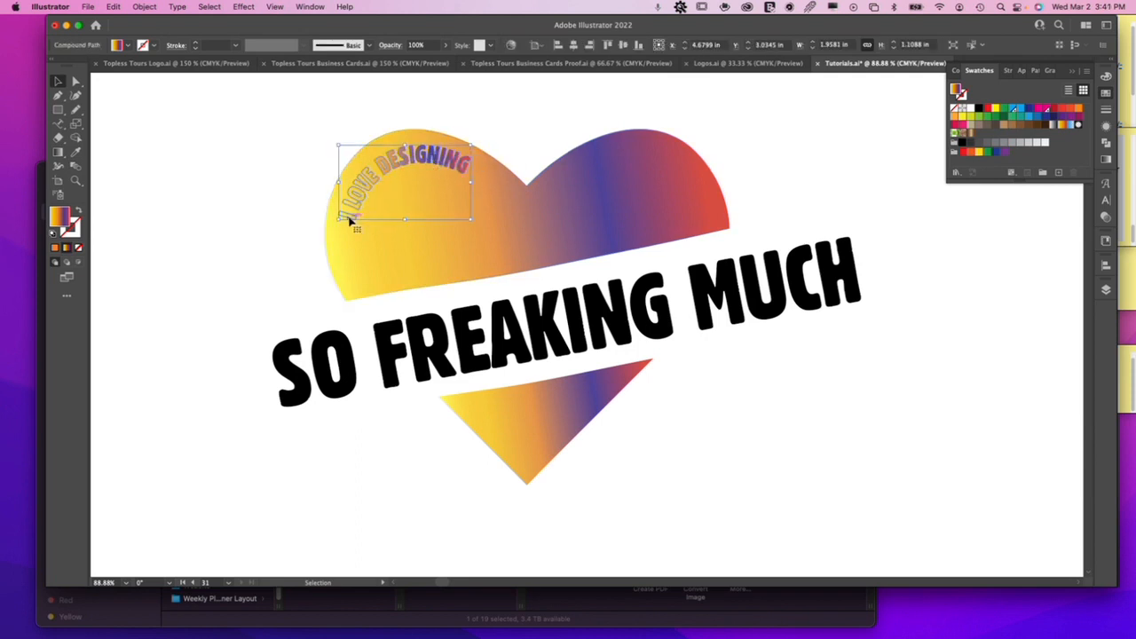
{"action": "left_click", "coordinate": [1105, 159]}
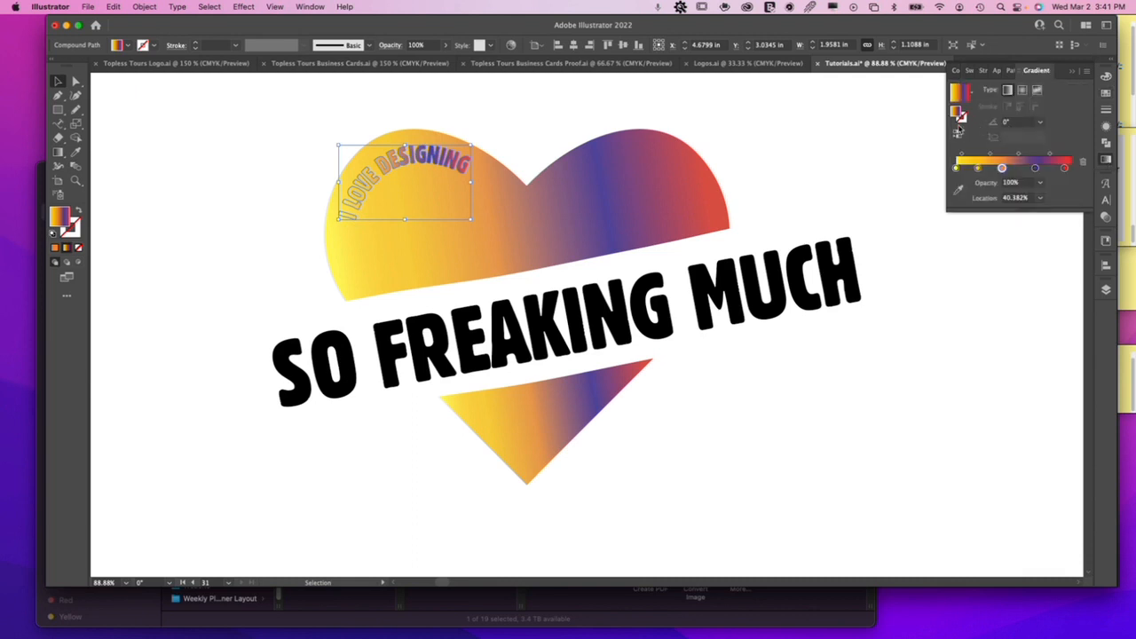
{"action": "left_click", "coordinate": [958, 135]}
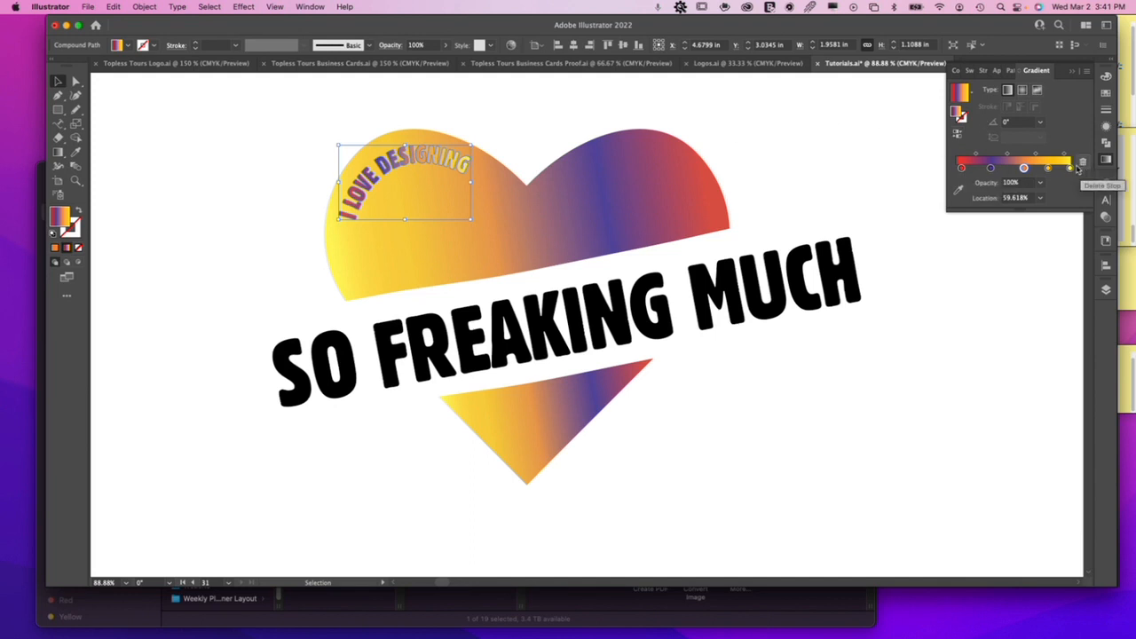
{"action": "left_click", "coordinate": [543, 116]}
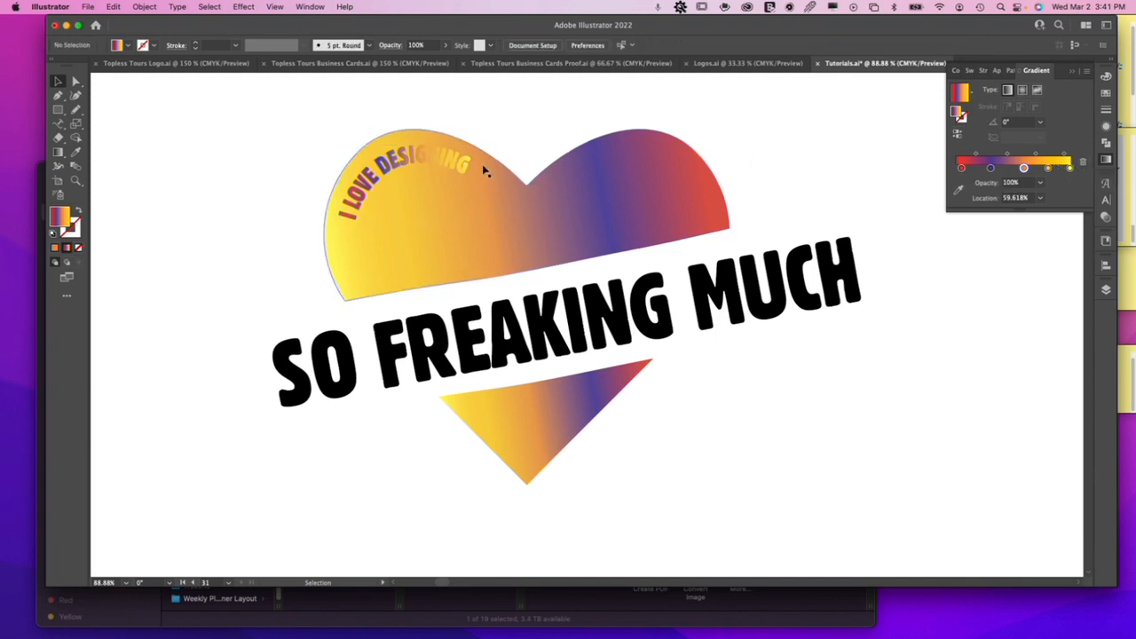
Apply a Multiply drop shadow to the "I LOVE DESIGNING" lettering at 85% opacity, with 0.0372 in offsets and 0.0394 in blur.
{"action": "left_click", "coordinate": [450, 169]}
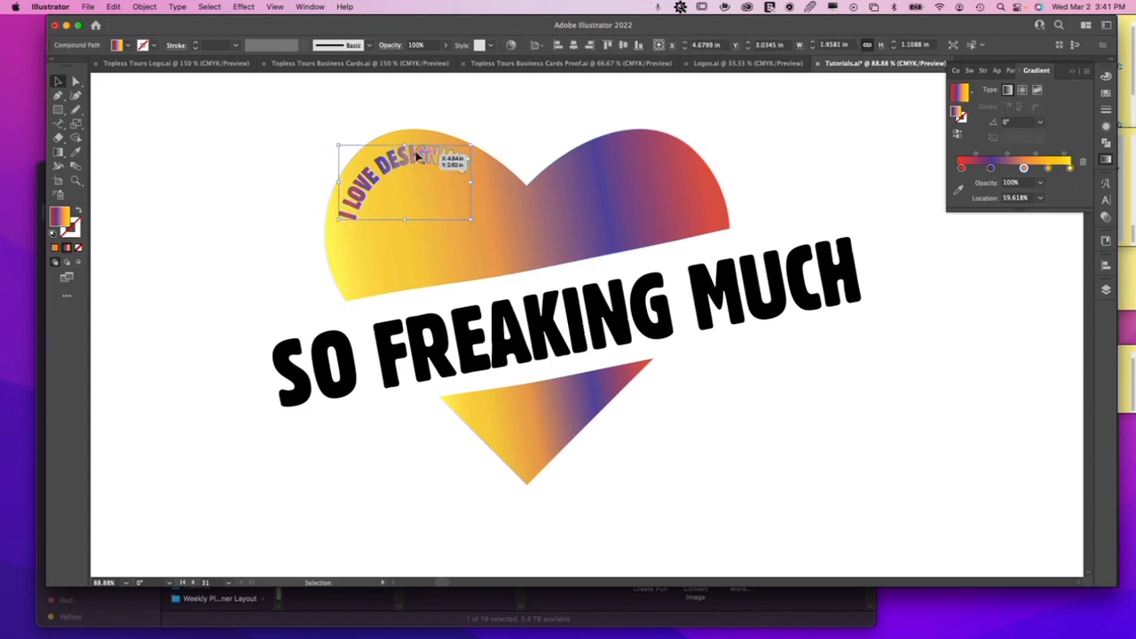
{"action": "left_click", "coordinate": [245, 7]}
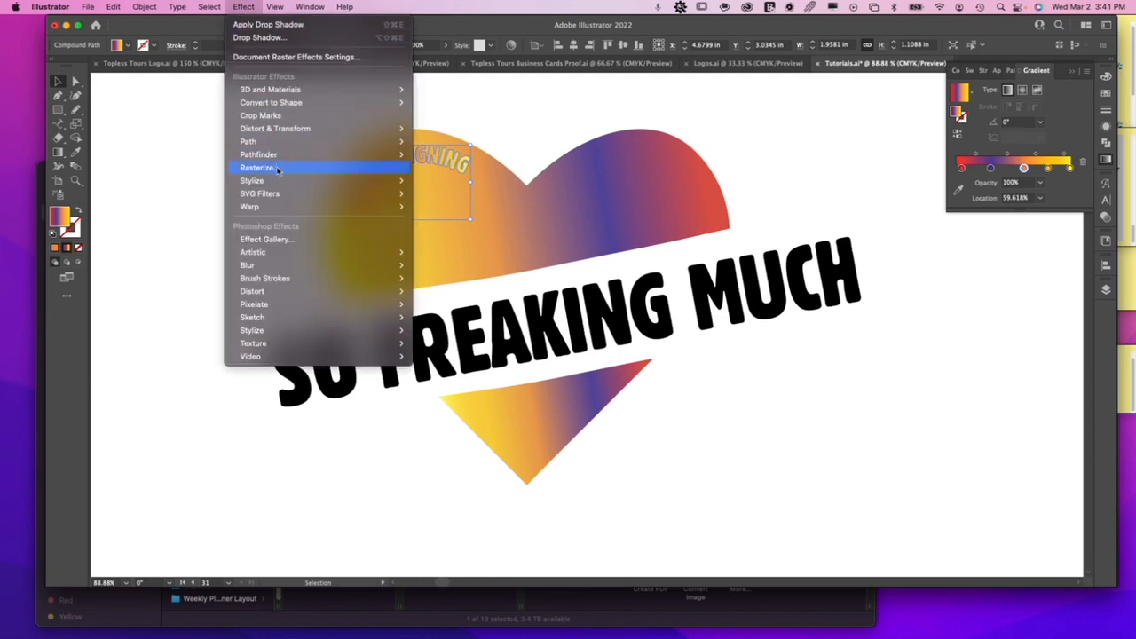
{"action": "mouse_move", "coordinate": [277, 183]}
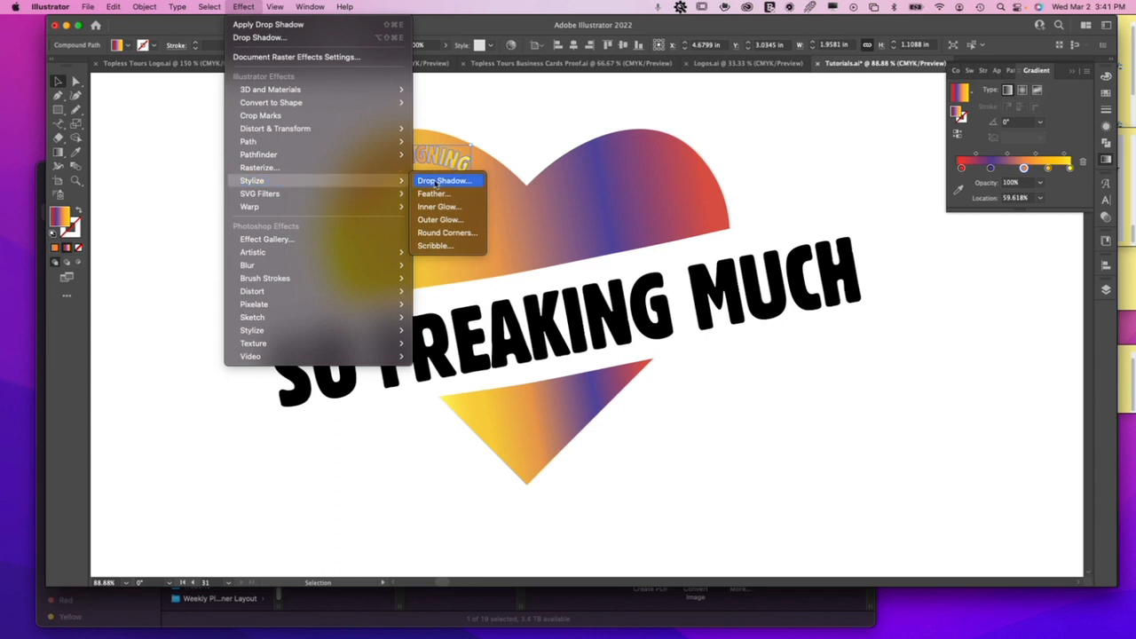
{"action": "left_click", "coordinate": [435, 182]}
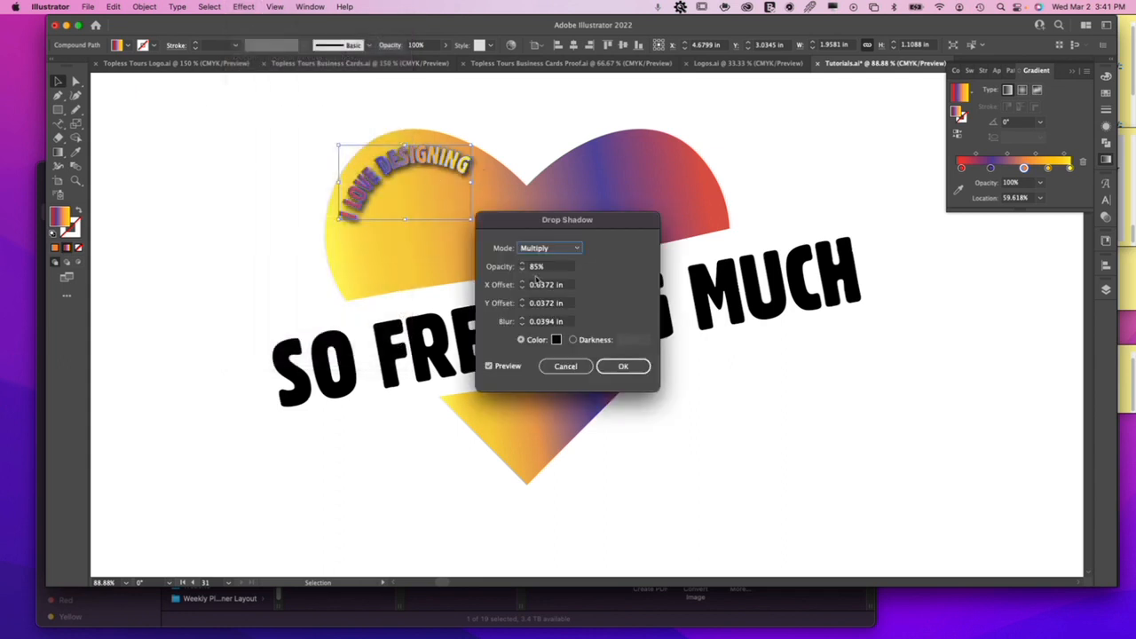
{"action": "left_click", "coordinate": [622, 365]}
{"action": "left_click", "coordinate": [761, 162]}
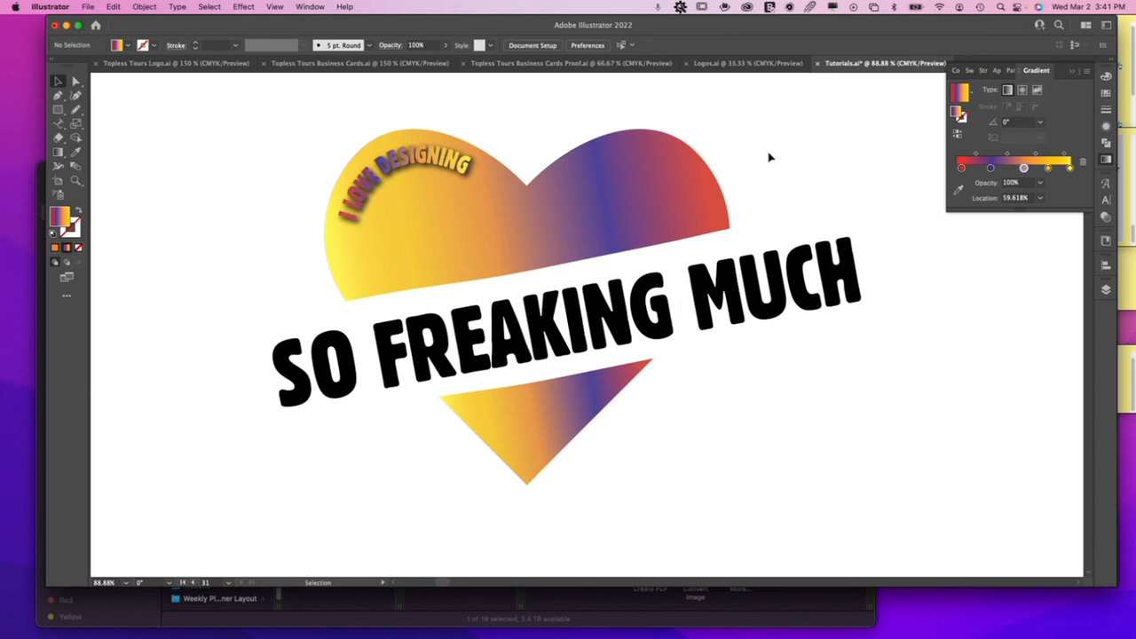
{"action": "mouse_move", "coordinate": [493, 160]}
{"action": "left_mouse_down"}
{"action": "mouse_move", "coordinate": [447, 158]}
{"action": "mouse_move", "coordinate": [474, 165]}
{"action": "left_mouse_up"}
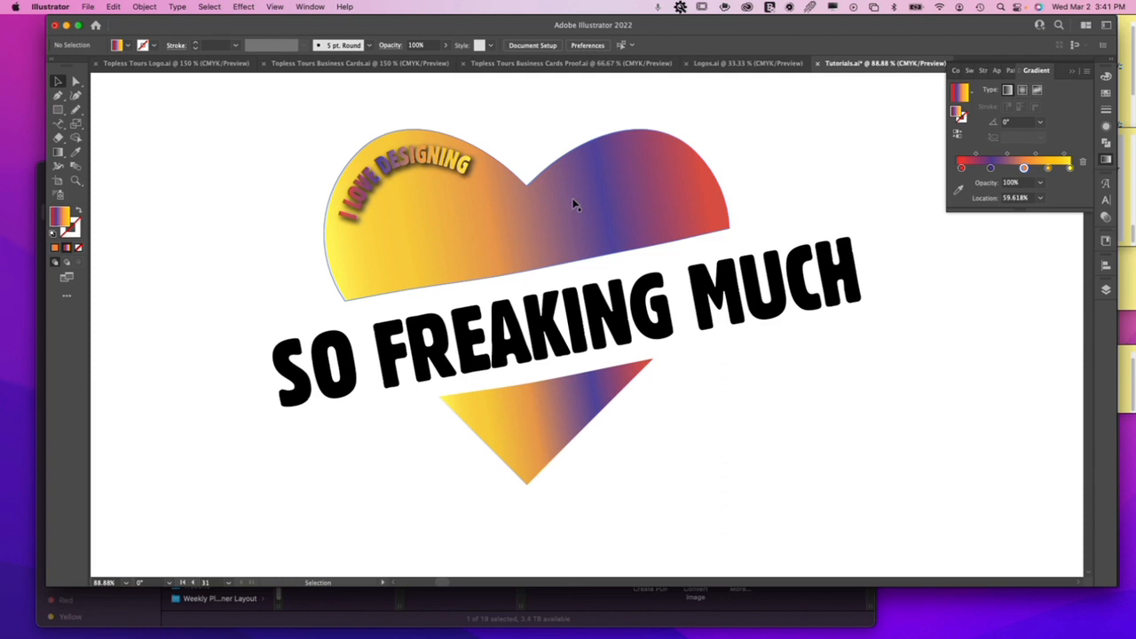
Combine the upper and lower heart pieces into one compound path so they share a single gradient.
{"action": "left_click", "coordinate": [572, 202]}
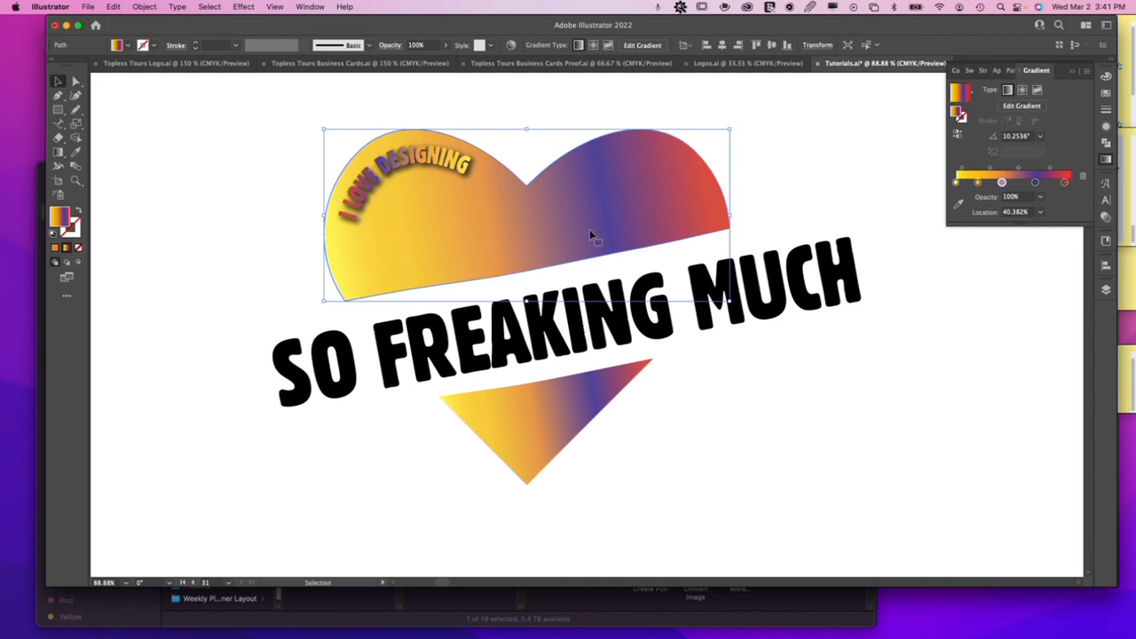
{"action": "left_click", "coordinate": [560, 410], "text": "shift"}
{"action": "key", "text": "super+8"}
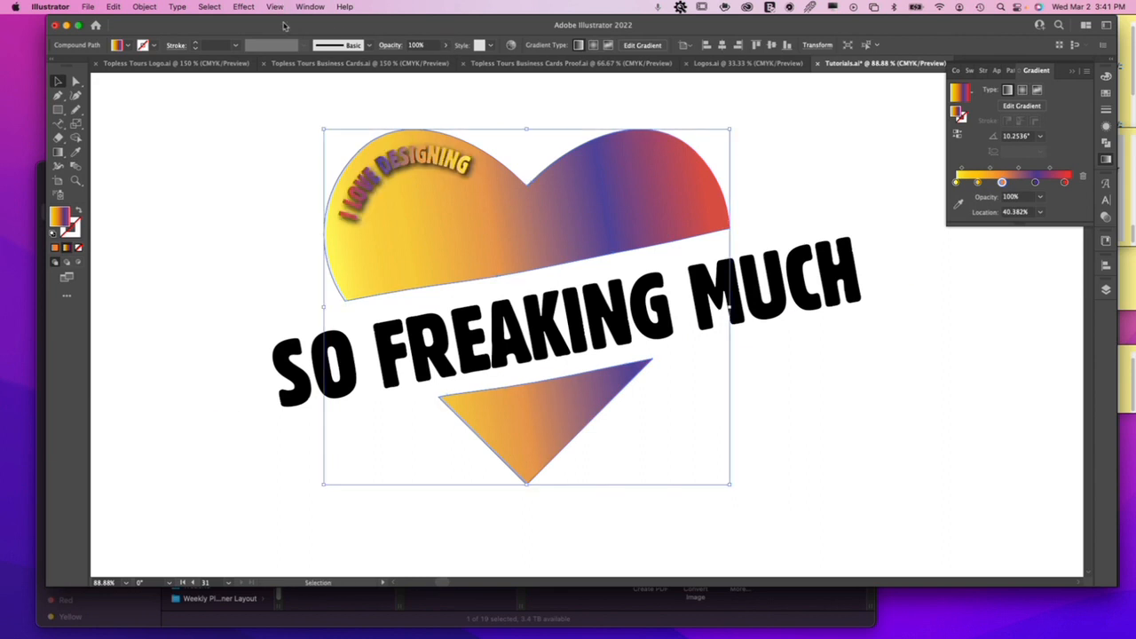
Reduce the opacity of the compound heart to 67%.
{"action": "left_click", "coordinate": [309, 7]}
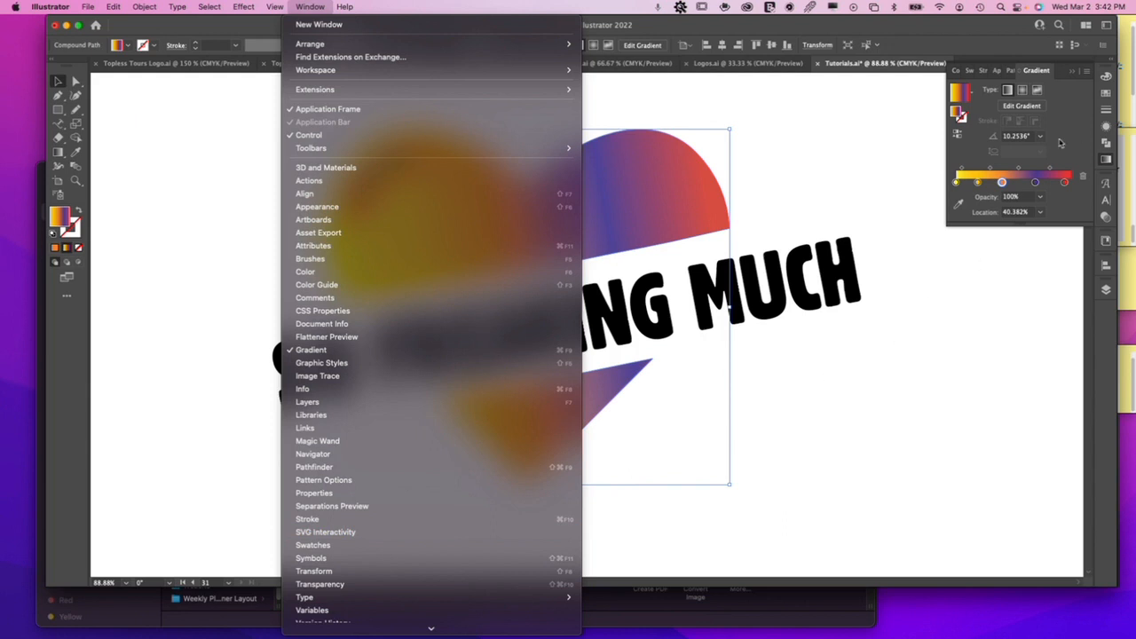
{"action": "left_click", "coordinate": [1104, 129]}
{"action": "left_click", "coordinate": [1105, 127]}
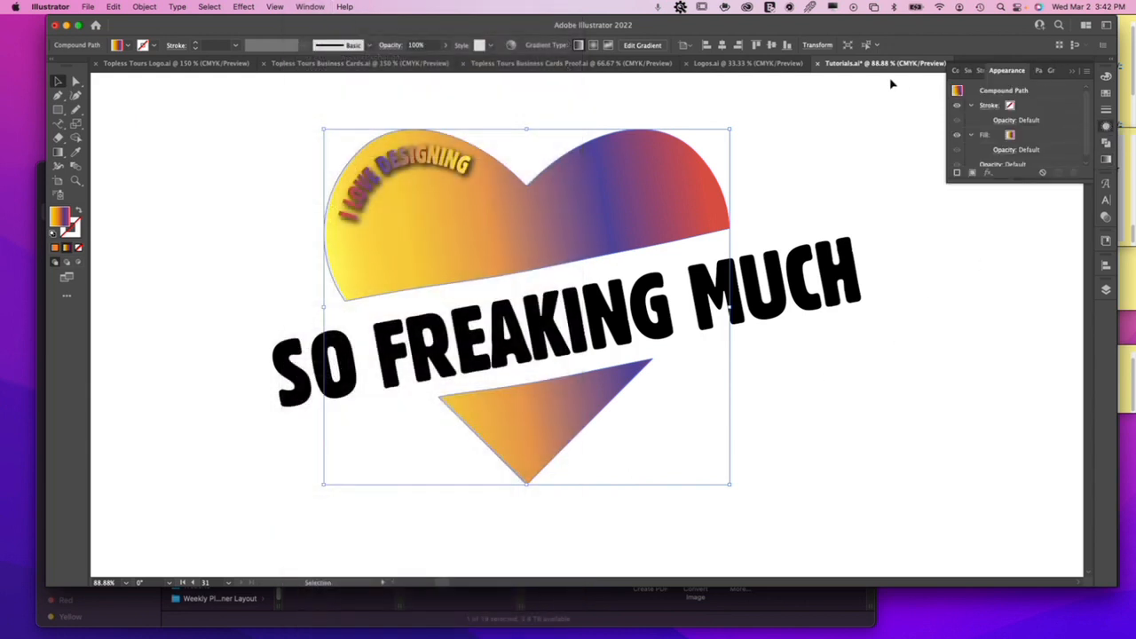
{"action": "left_click", "coordinate": [446, 48]}
{"action": "left_click_drag", "start_coordinate": [444, 59], "coordinate": [421, 61]}
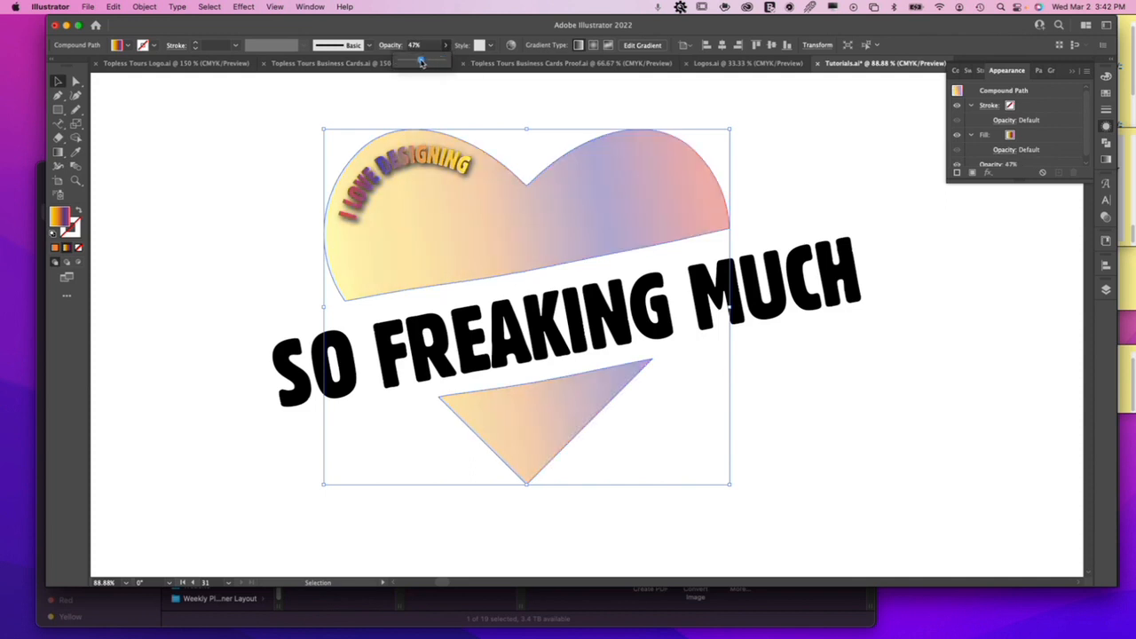
{"action": "left_click_drag", "start_coordinate": [421, 61], "coordinate": [431, 61]}
{"action": "left_click", "coordinate": [748, 161]}
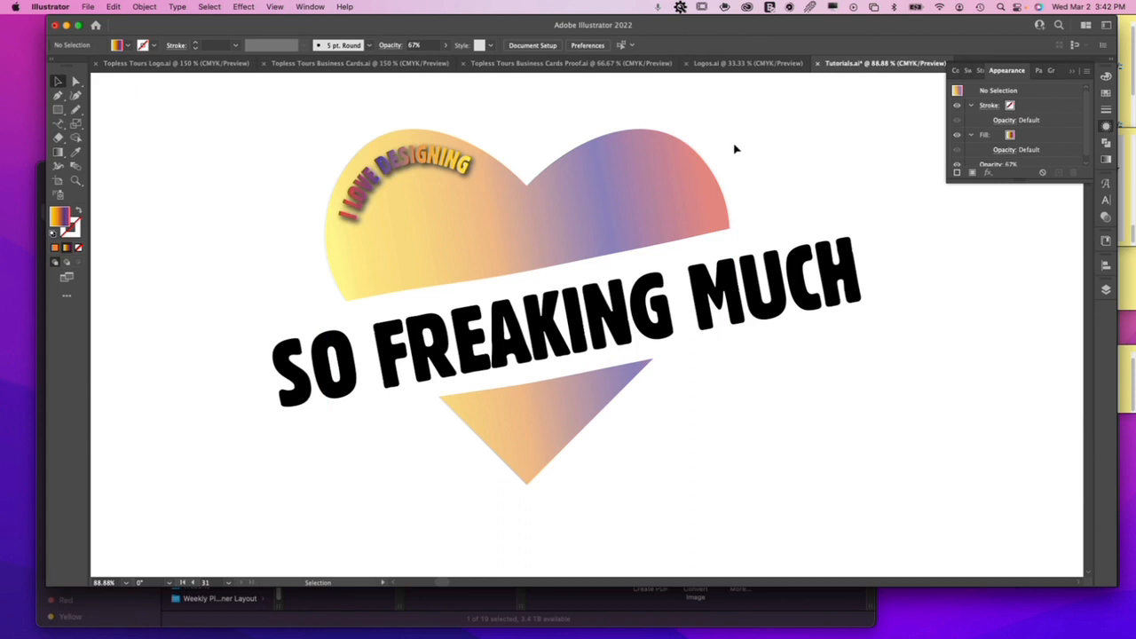
Convert the slanted "SO FREAKING MUCH" path text to outlines.
{"action": "left_click", "coordinate": [726, 271]}
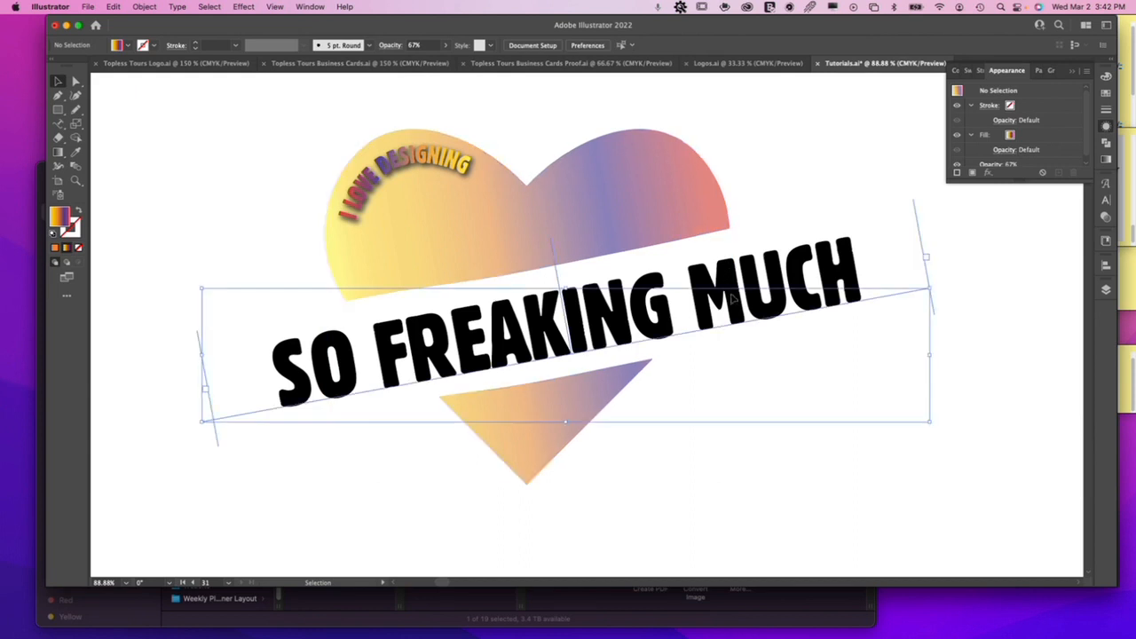
{"action": "right_click", "coordinate": [728, 269]}
{"action": "left_click", "coordinate": [781, 374]}
{"action": "left_click", "coordinate": [785, 357]}
{"action": "left_click", "coordinate": [785, 321]}
Use the Eyedropper to give the "SO FREAKING MUCH" outlines the reversed gradient of the "I LOVE DESIGNING" lettering.
{"action": "key", "text": "i"}
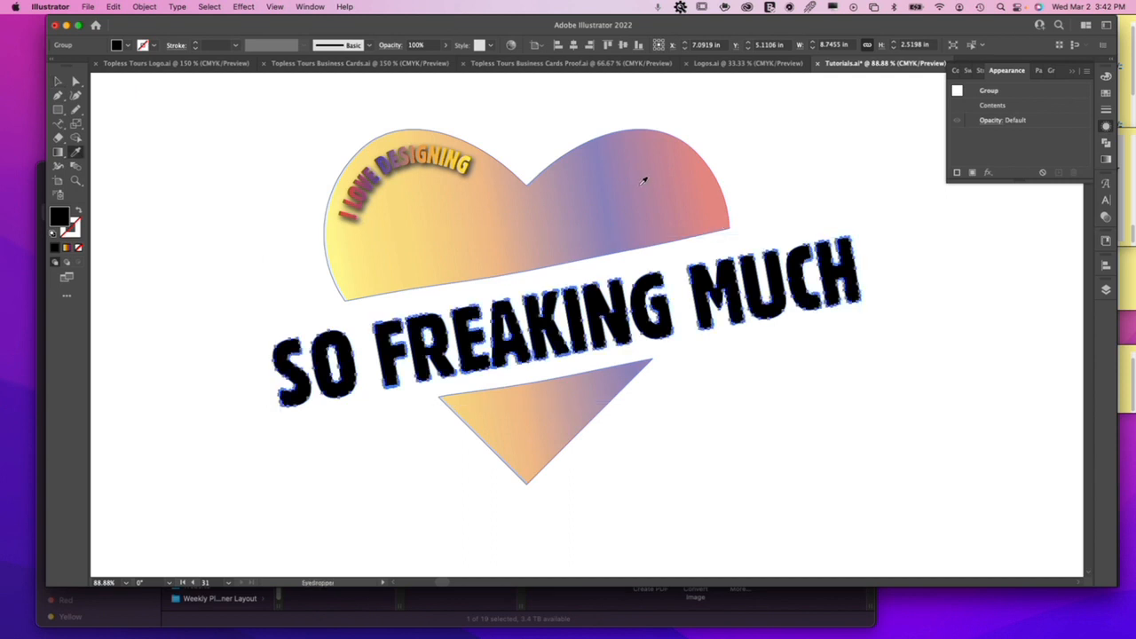
{"action": "left_click", "coordinate": [644, 180]}
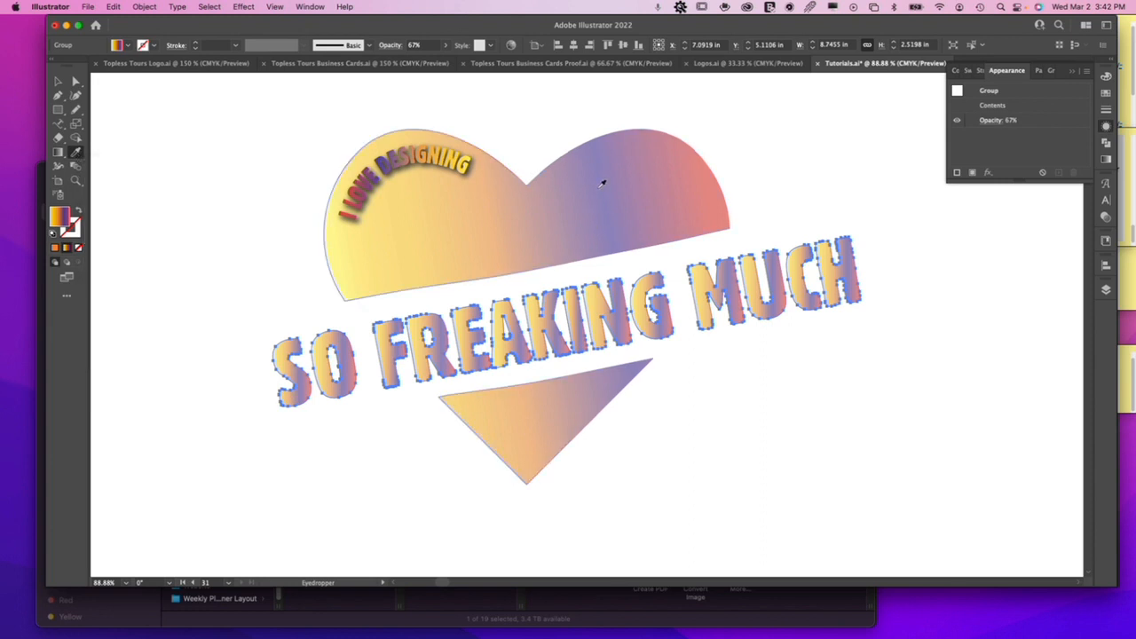
{"action": "left_click", "coordinate": [454, 158]}
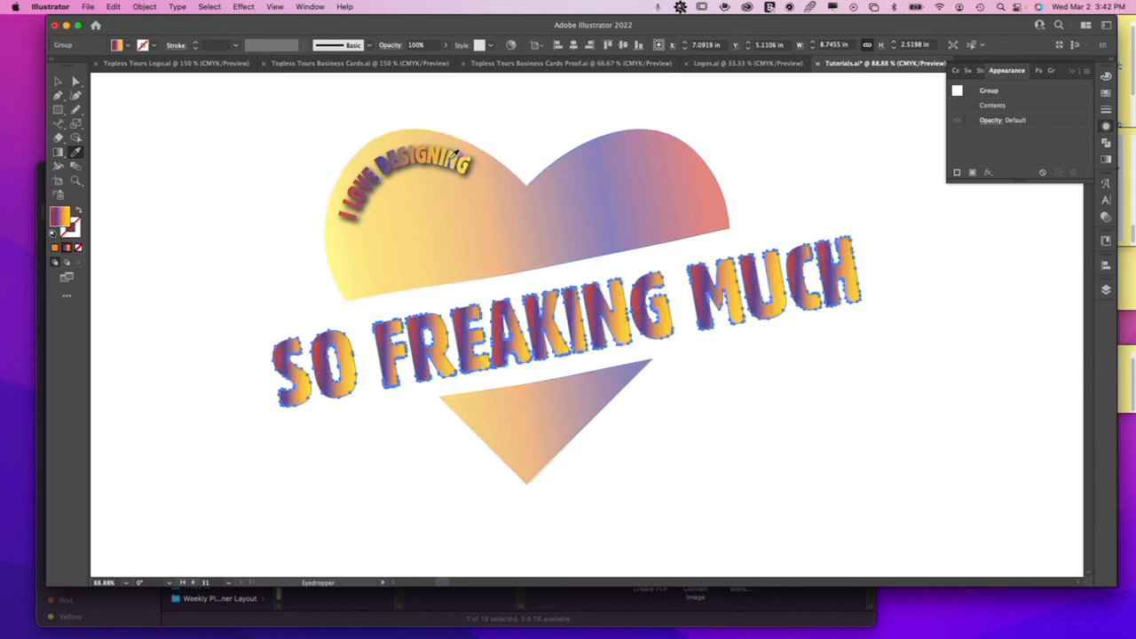
{"action": "key", "text": "v"}
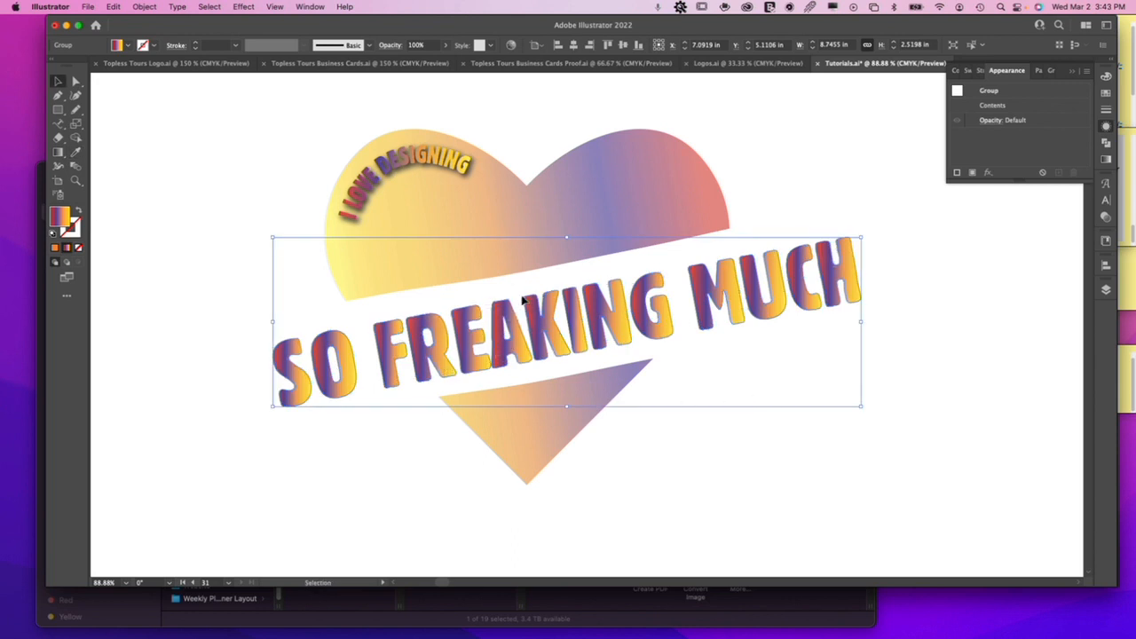
Ungroup the outlined "SO FREAKING MUCH" letters.
{"action": "right_click", "coordinate": [716, 294]}
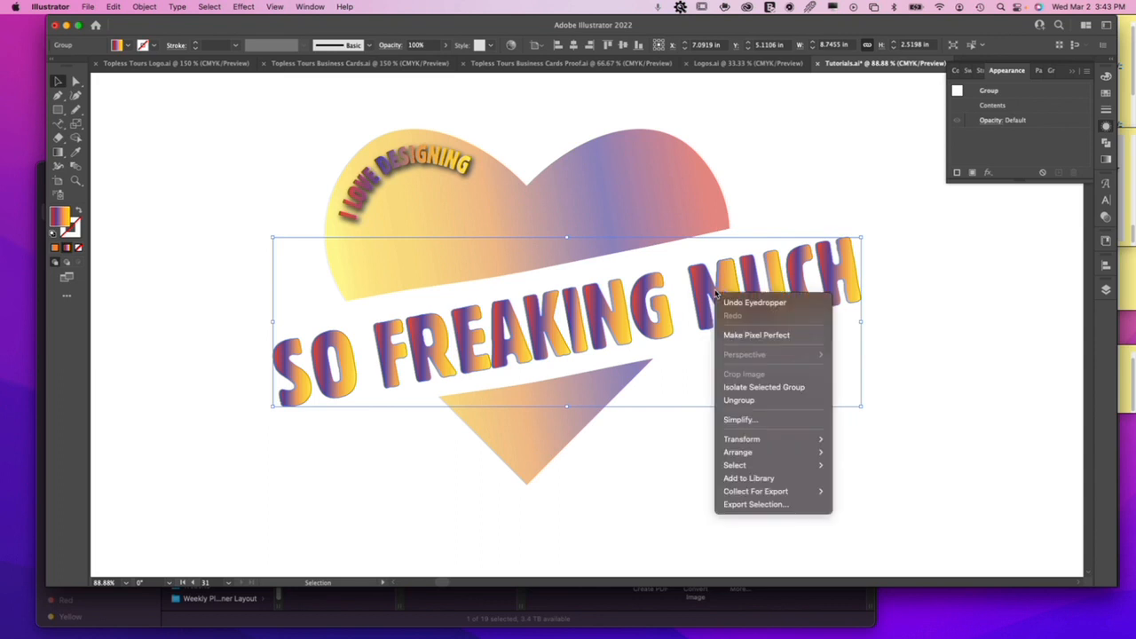
{"action": "left_click", "coordinate": [739, 400]}
{"action": "right_click", "coordinate": [717, 278]}
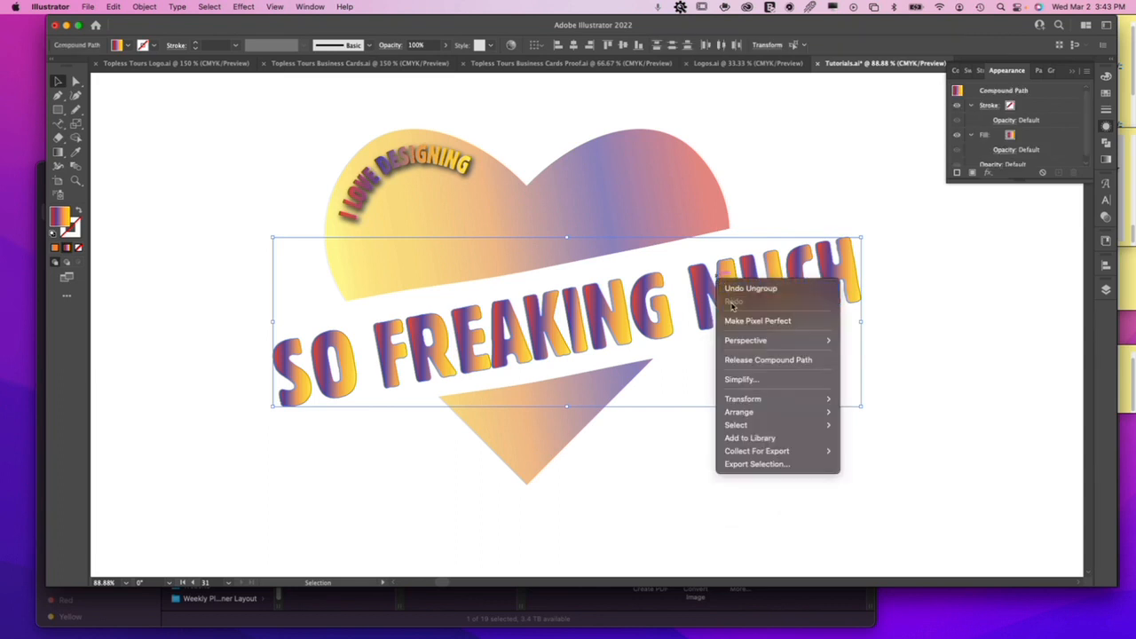
{"action": "left_click", "coordinate": [682, 349]}
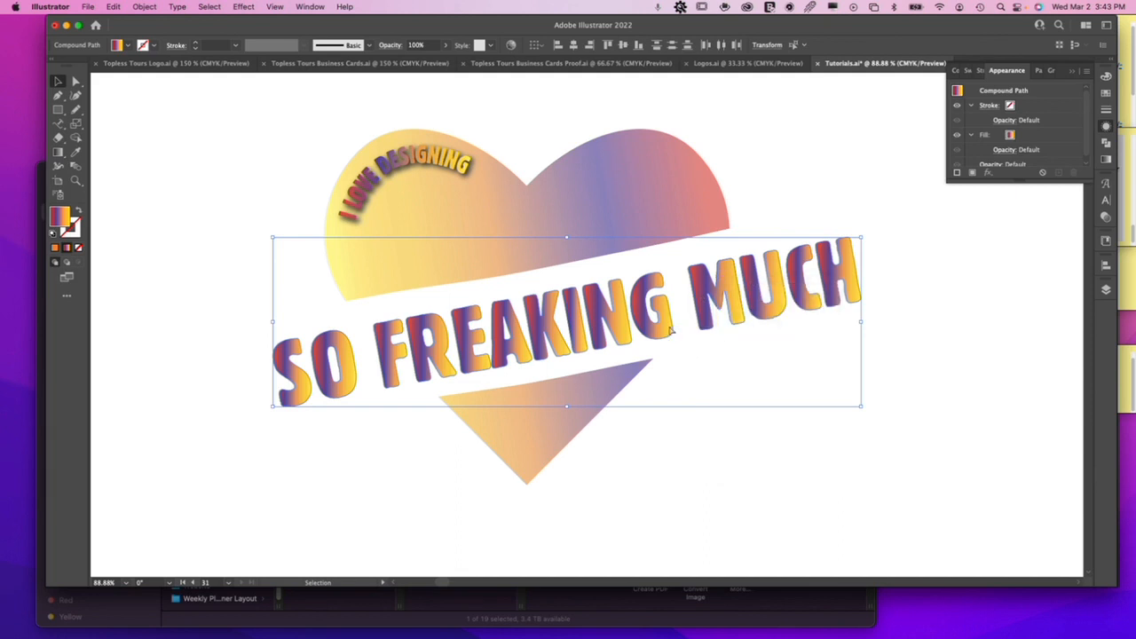
{"action": "key", "text": "super+8"}
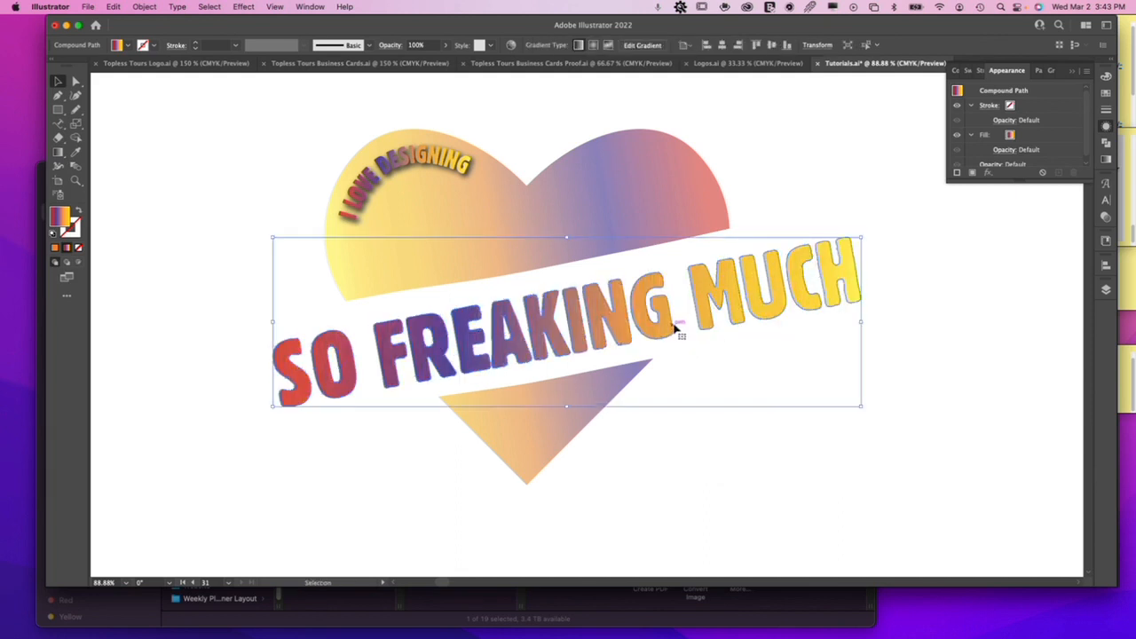
{"action": "key", "text": "super+z"}
{"action": "right_click", "coordinate": [664, 310]}
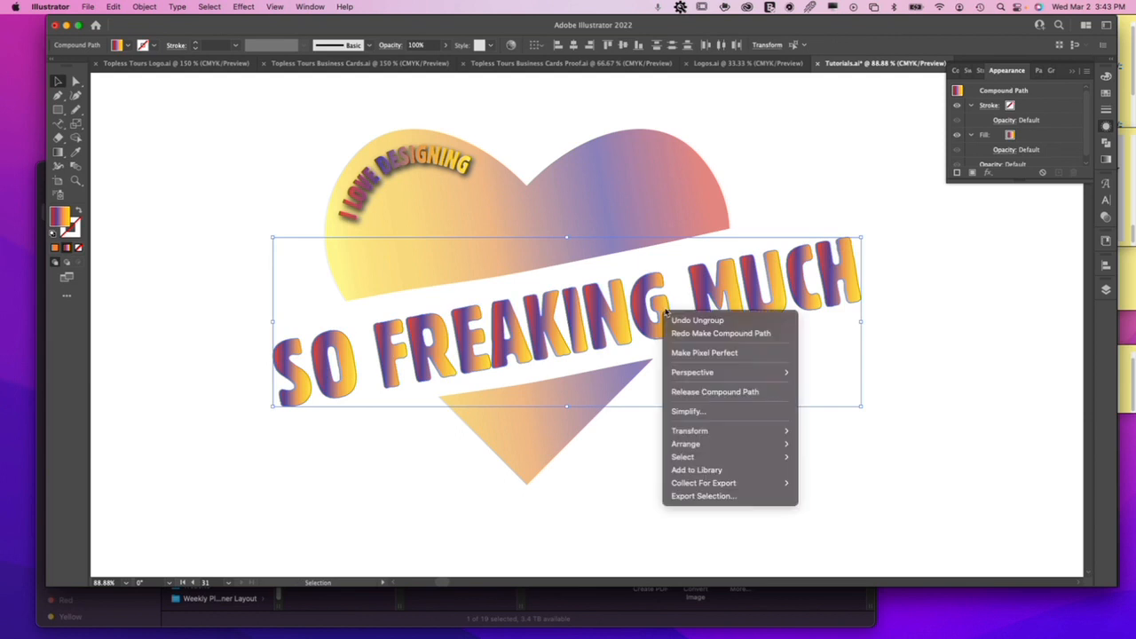
{"action": "left_click", "coordinate": [639, 333]}
Combine the ungrouped "SO FREAKING MUCH" letters into one compound path and shift it slightly left across the heart's gap.
{"action": "left_click", "coordinate": [147, 8]}
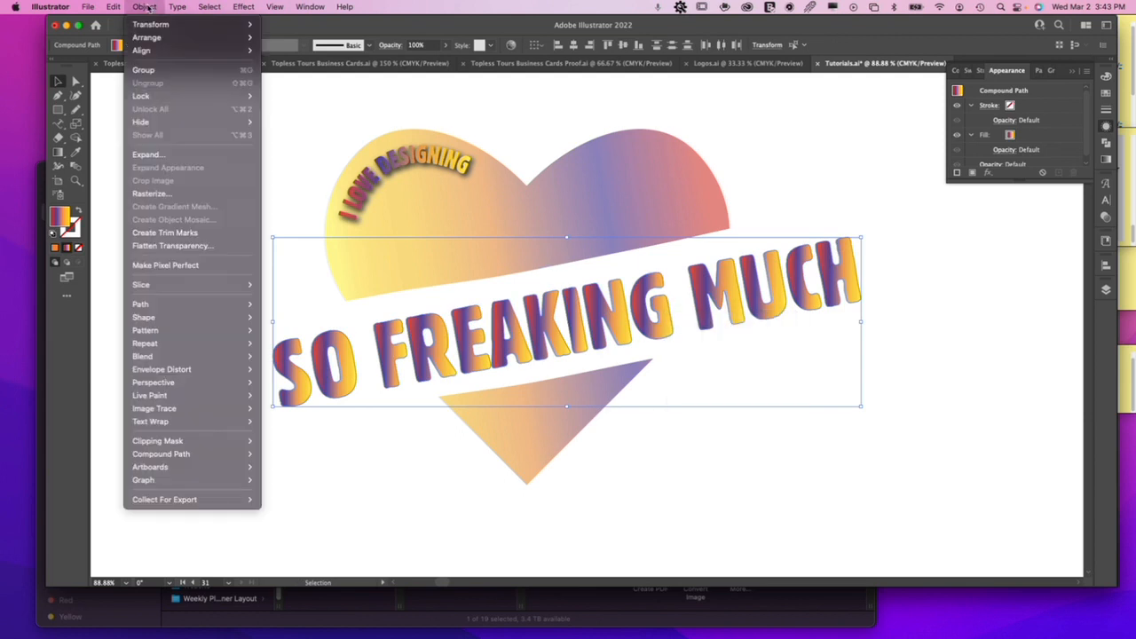
{"action": "mouse_move", "coordinate": [202, 455]}
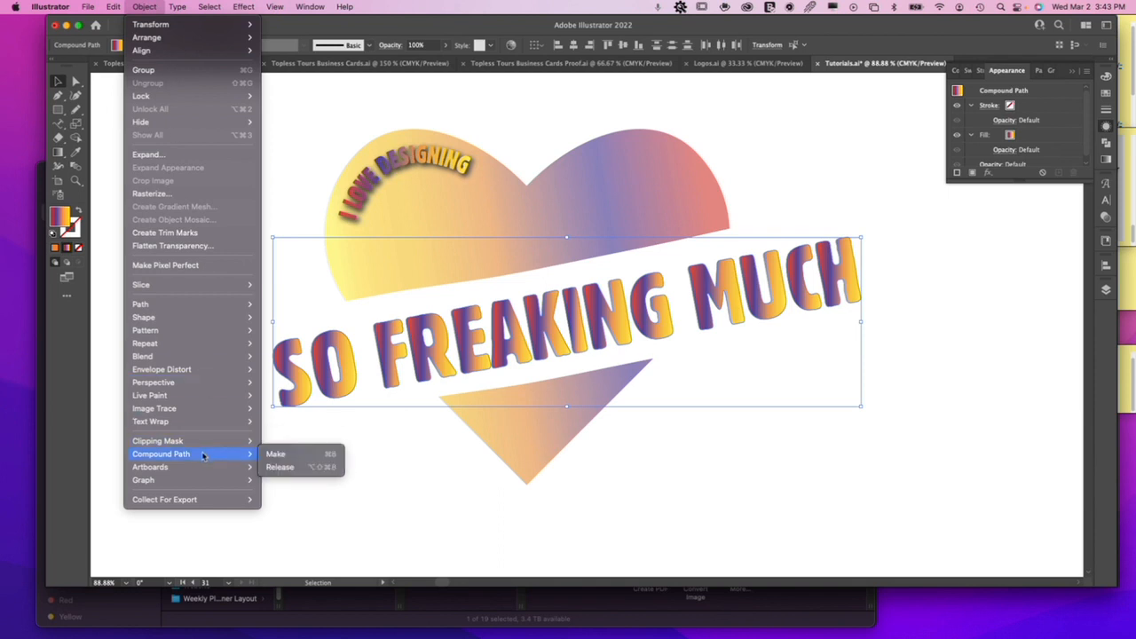
{"action": "left_click", "coordinate": [296, 456]}
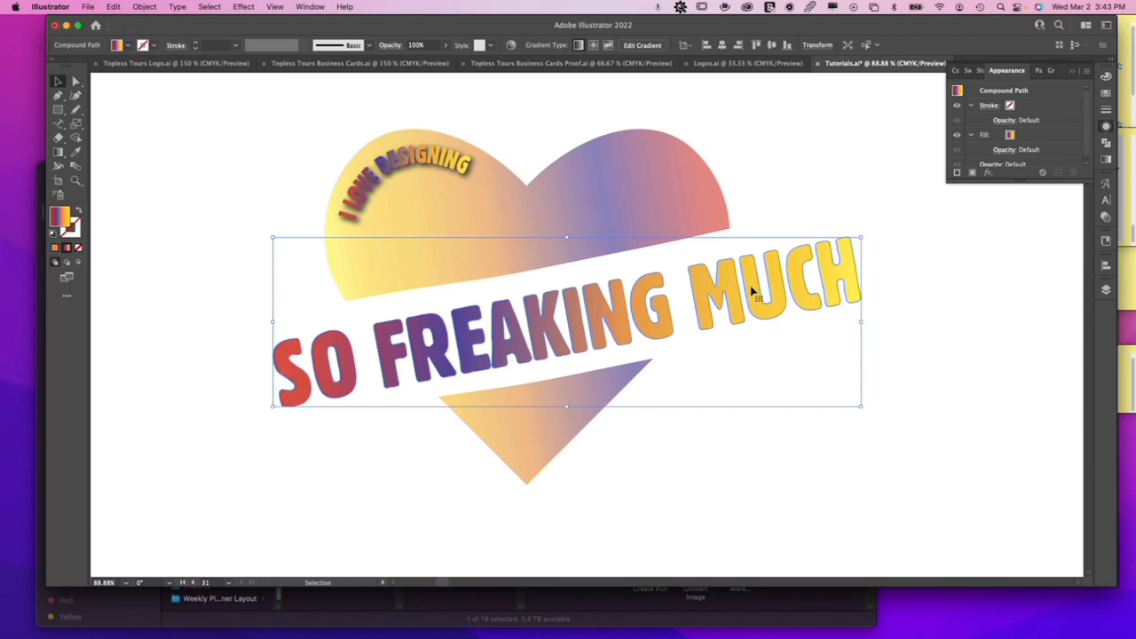
{"action": "left_click_drag", "start_coordinate": [737, 290], "coordinate": [731, 289]}
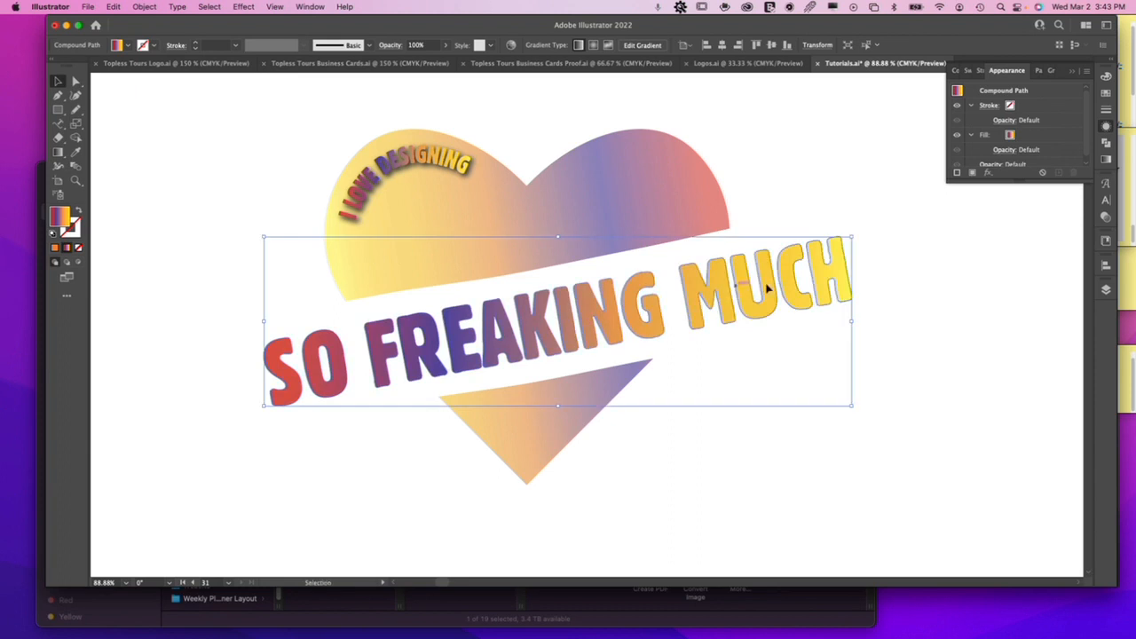
Reverse the gradient of the "SO FREAKING MUCH" compound path to run from yellow to red, and nudge the lettering slightly up and left.
{"action": "left_click", "coordinate": [1106, 159]}
{"action": "left_click", "coordinate": [957, 135]}
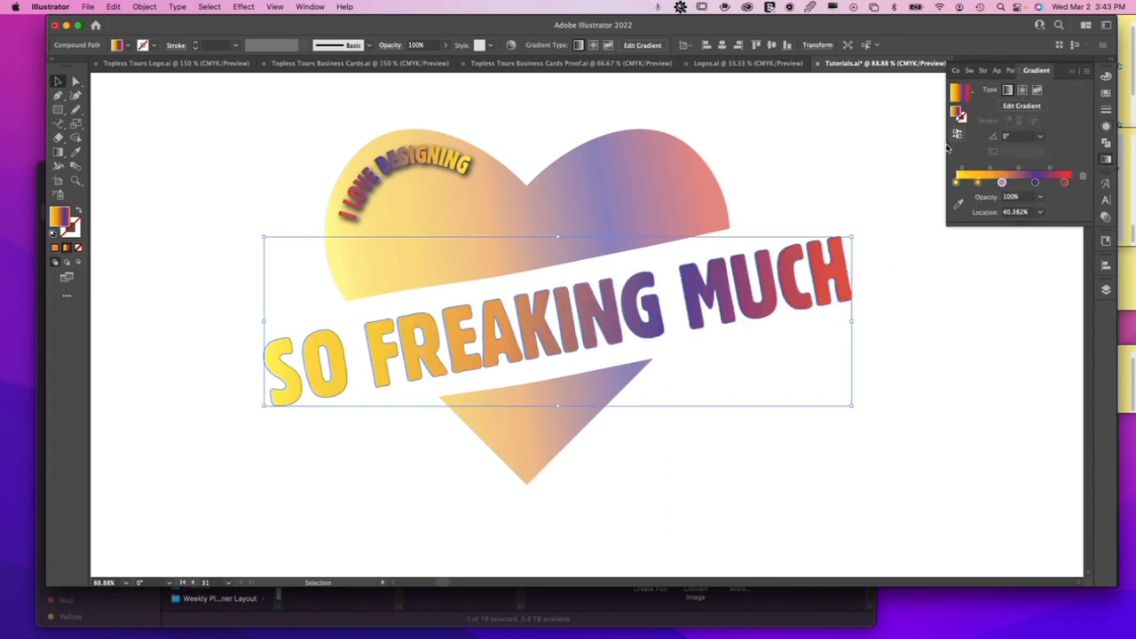
{"action": "left_click", "coordinate": [795, 182]}
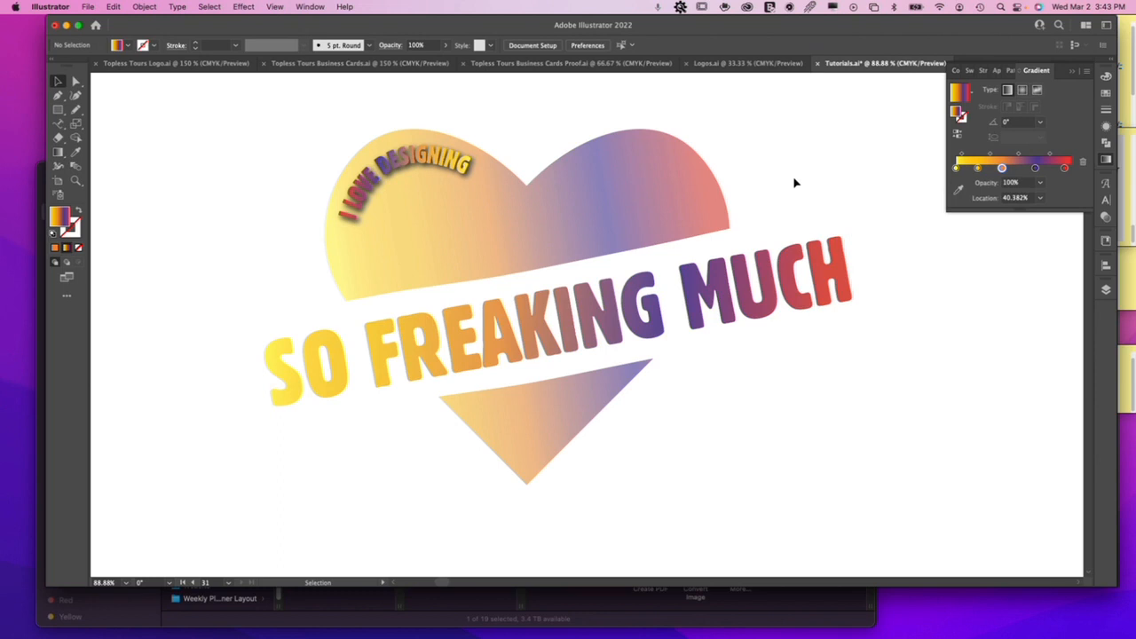
{"action": "left_click_drag", "start_coordinate": [818, 264], "coordinate": [814, 262]}
{"action": "left_click", "coordinate": [809, 189]}
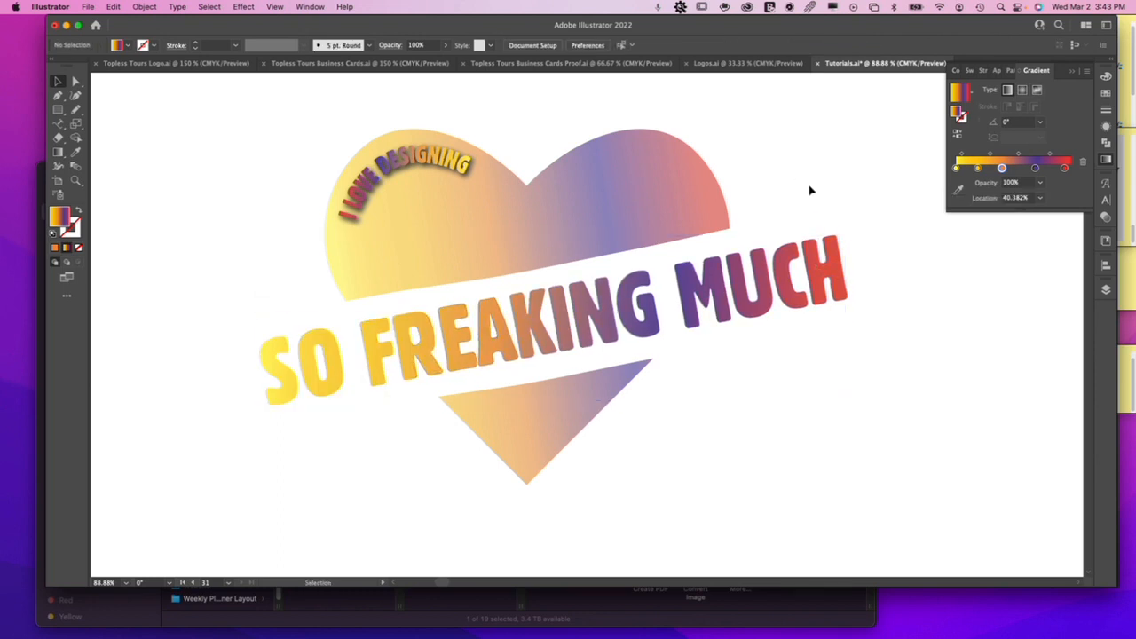